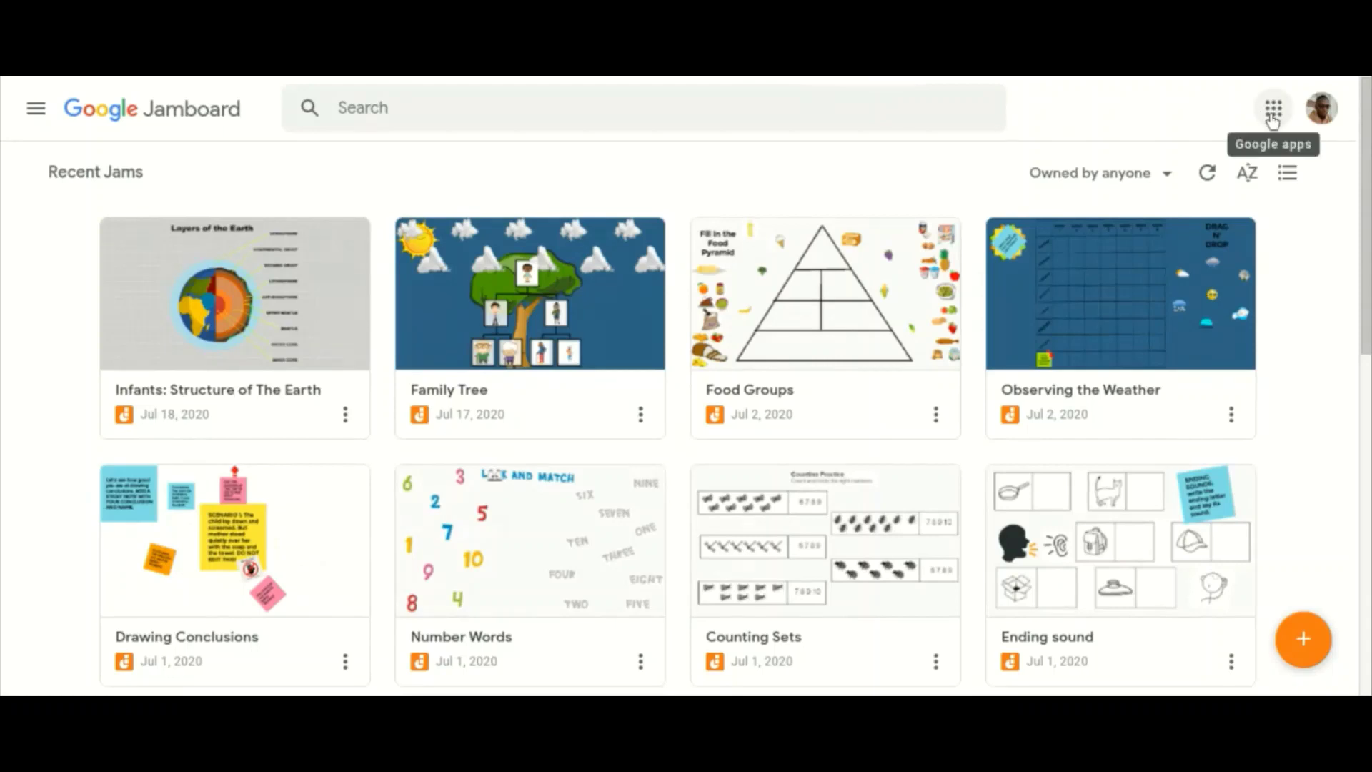
Create a new blank Untitled Jam from the Jamboard home page
left_click(1273, 111)
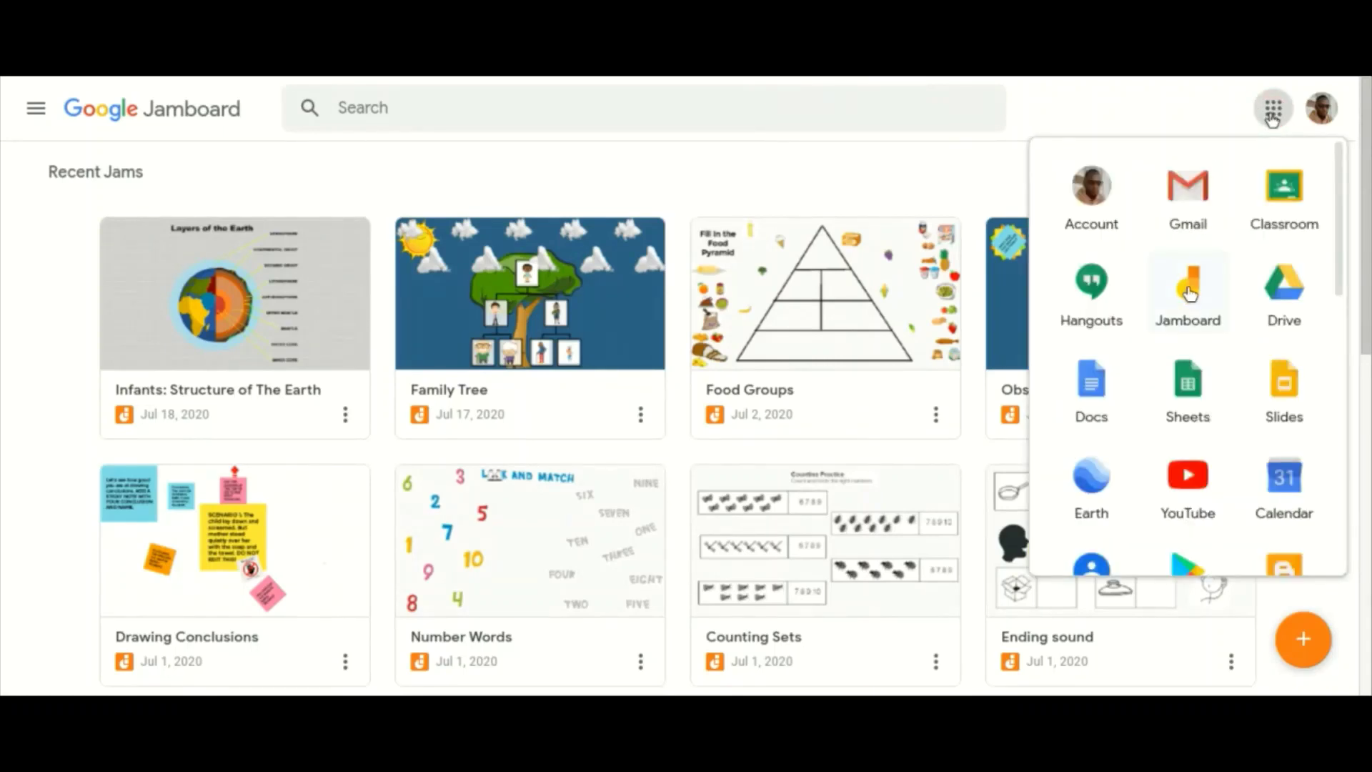
left_click(943, 182)
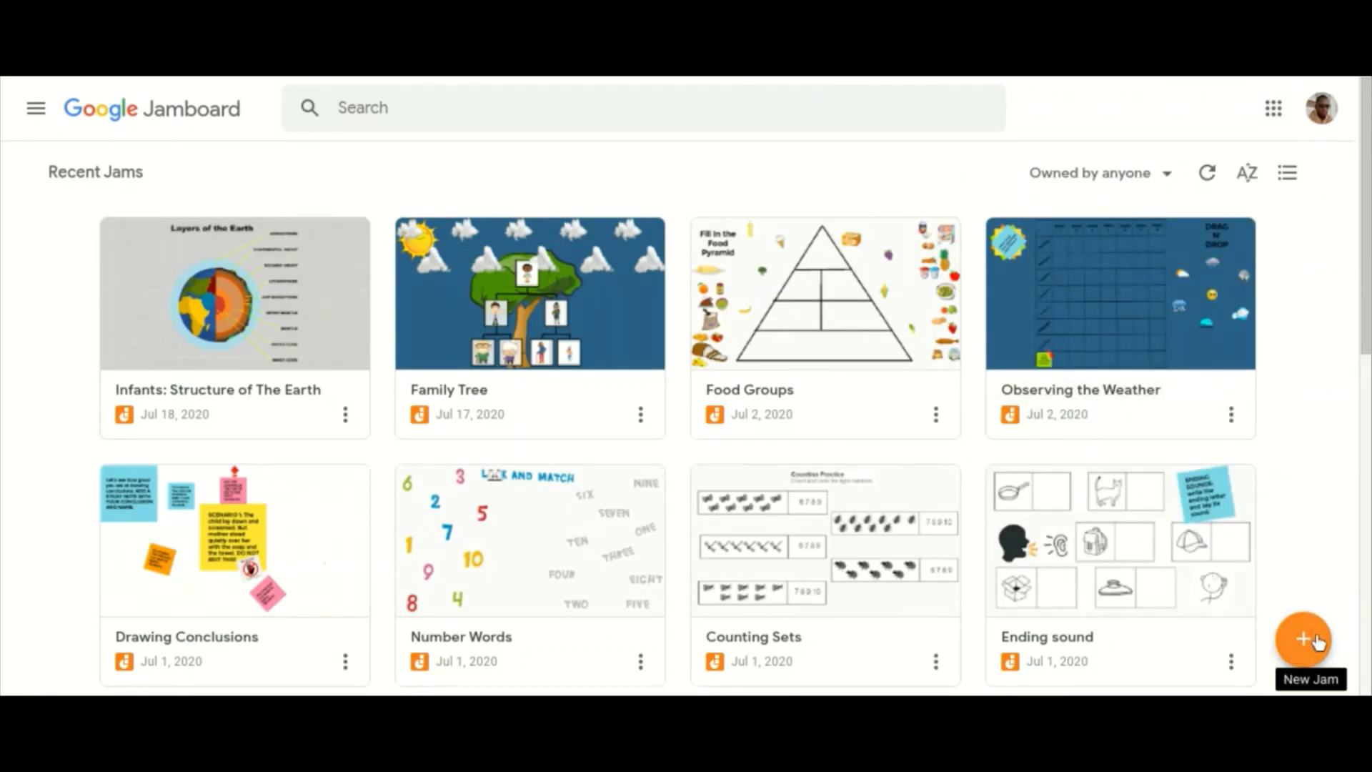
left_click(1305, 650)
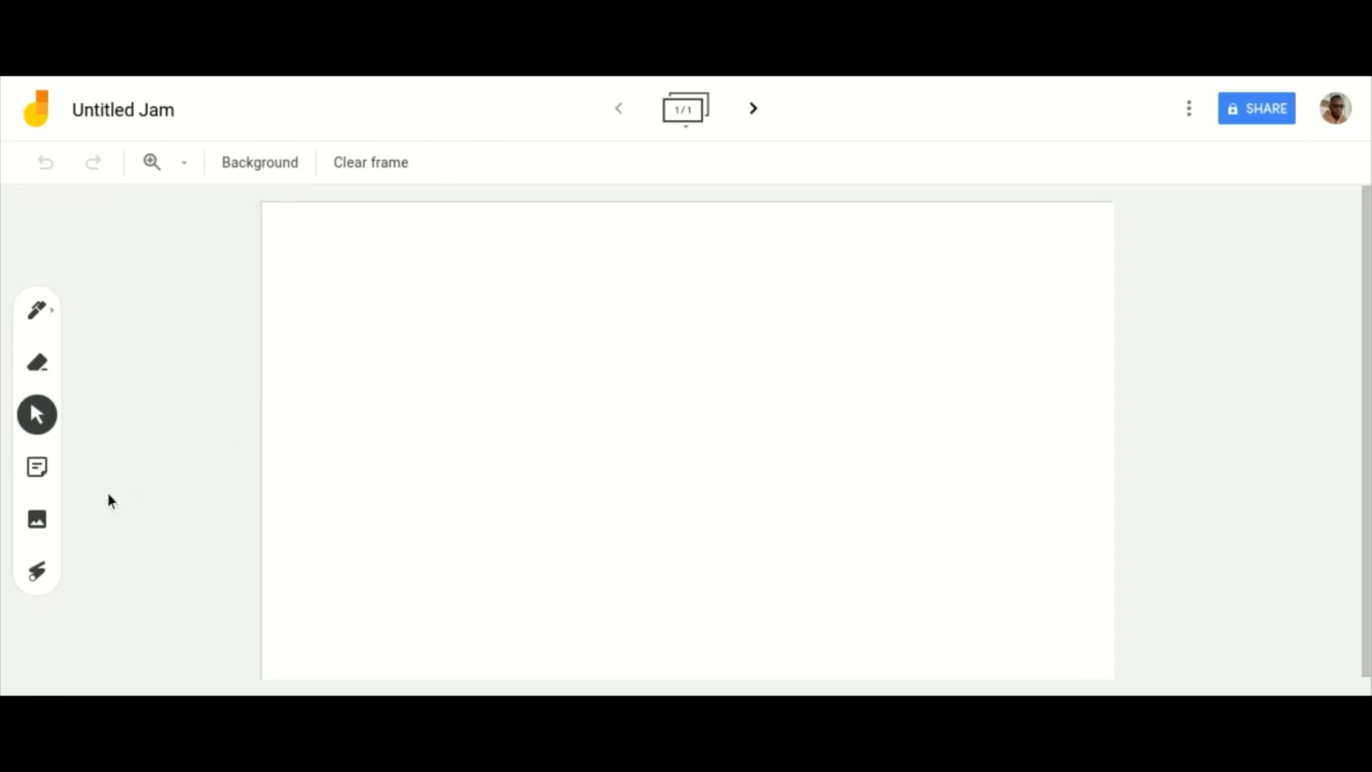
Search Google Images for 'parts of a plant label' from the Add image dialog
left_click(40, 521)
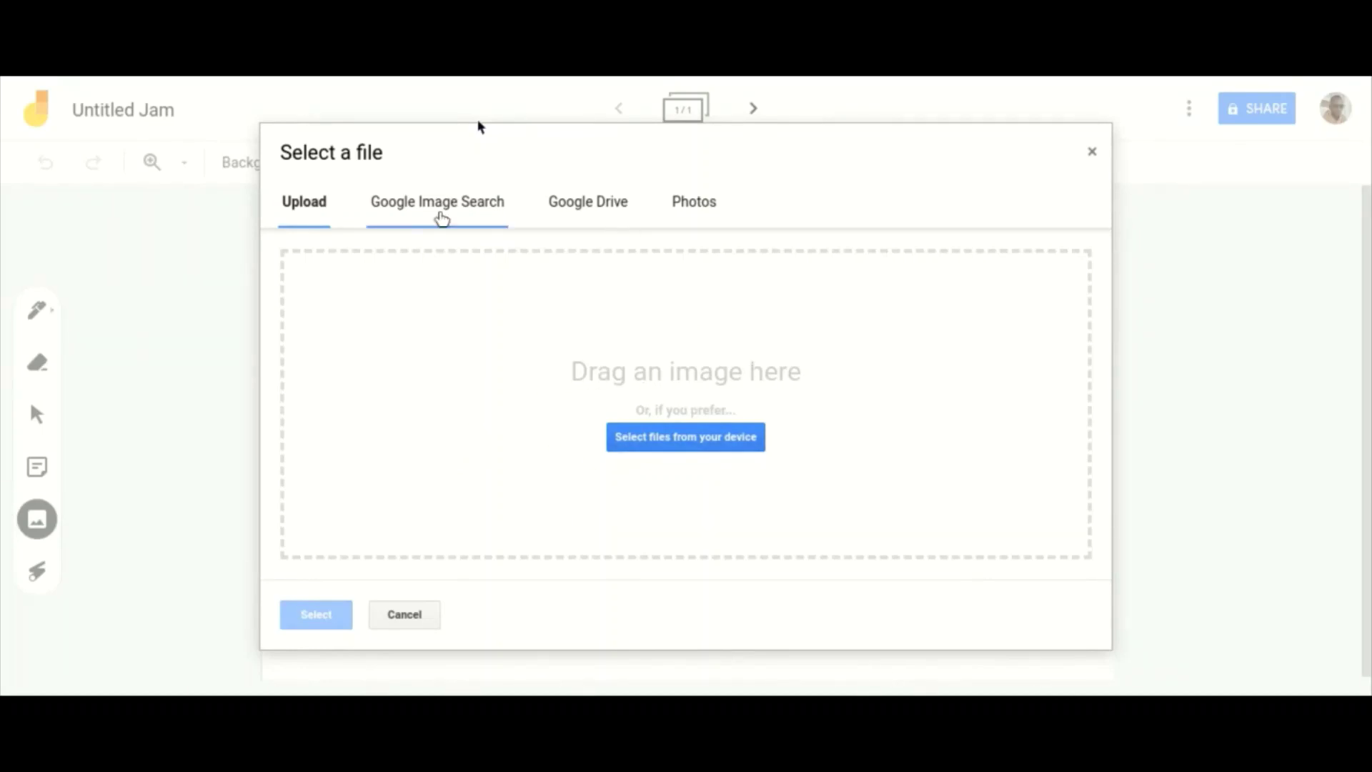
left_click(442, 218)
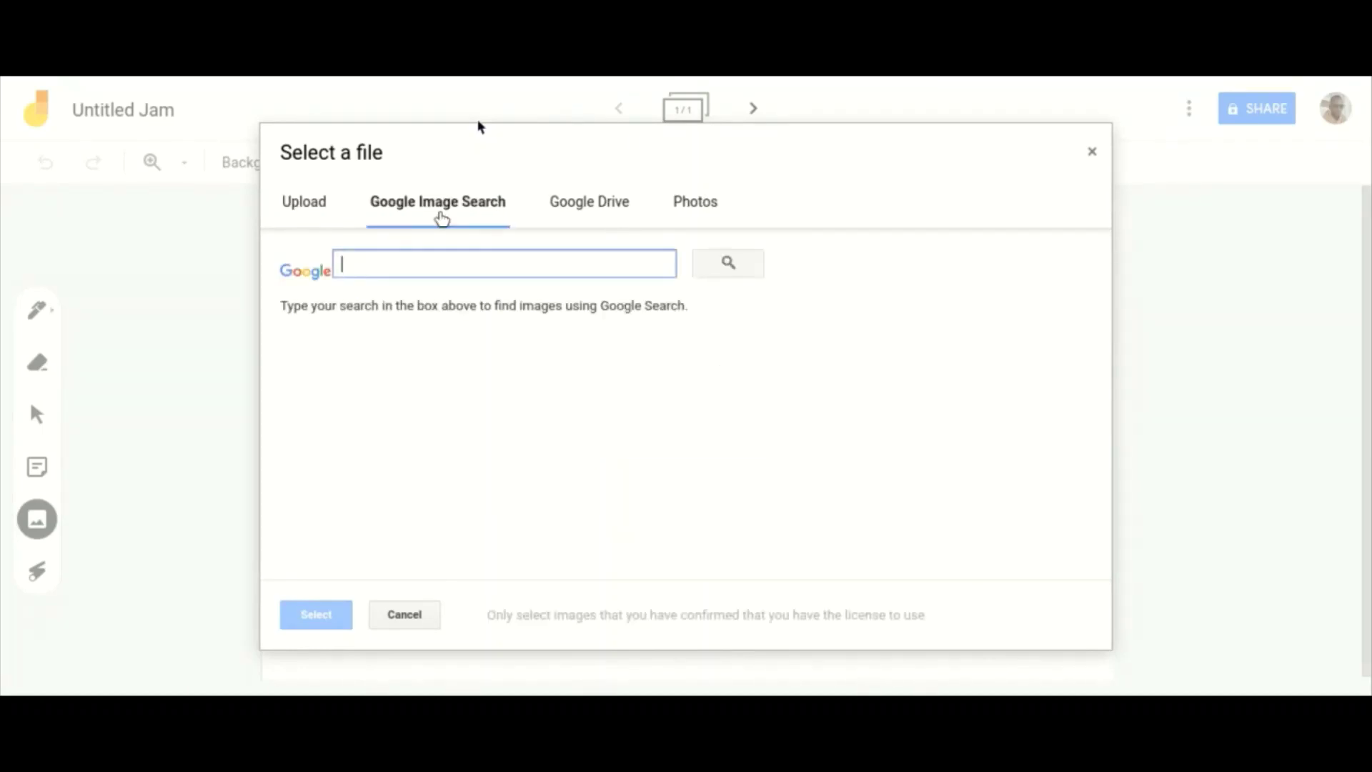
type("parts of a plant label")
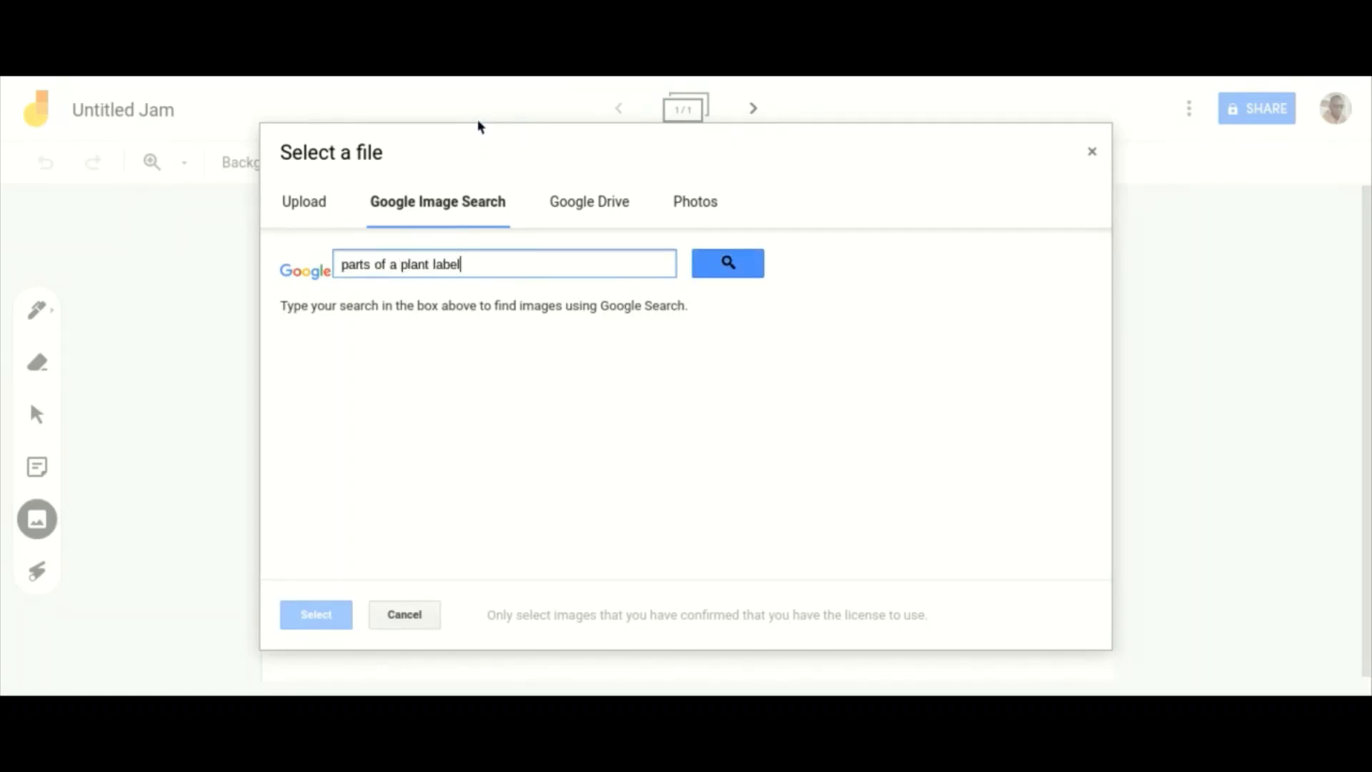
key("Return")
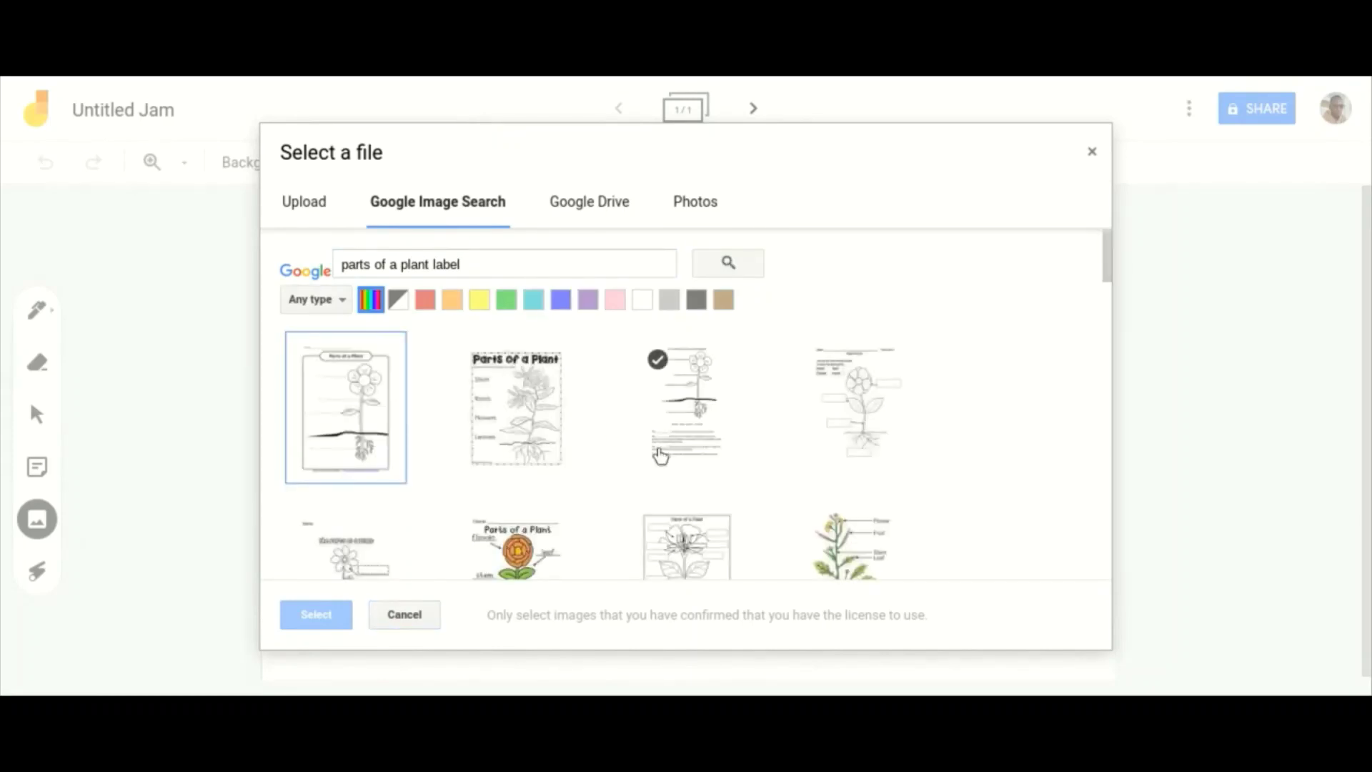
Insert the numbered parts-of-a-plant diagram (parts 1–6) into the frame
scroll(262, 512, "down", 6)
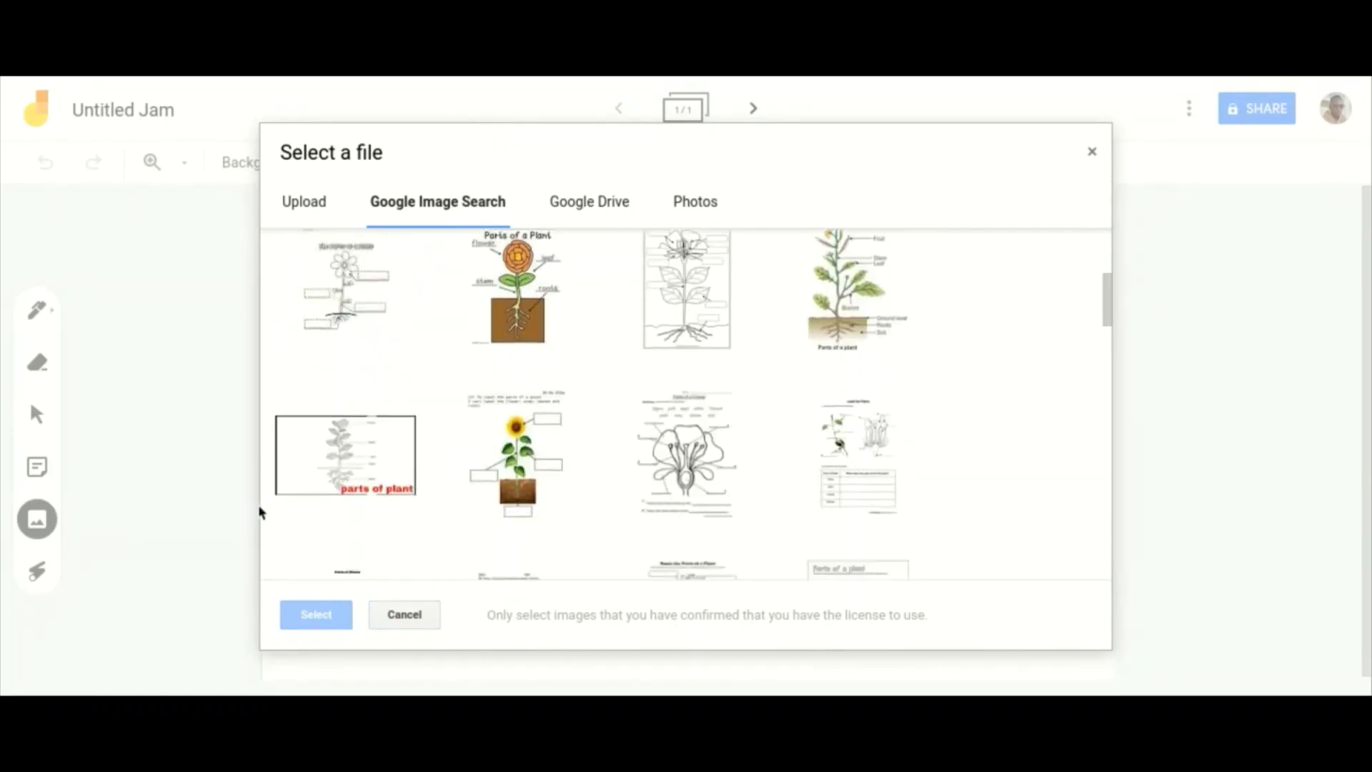
scroll(261, 513, "down", 10)
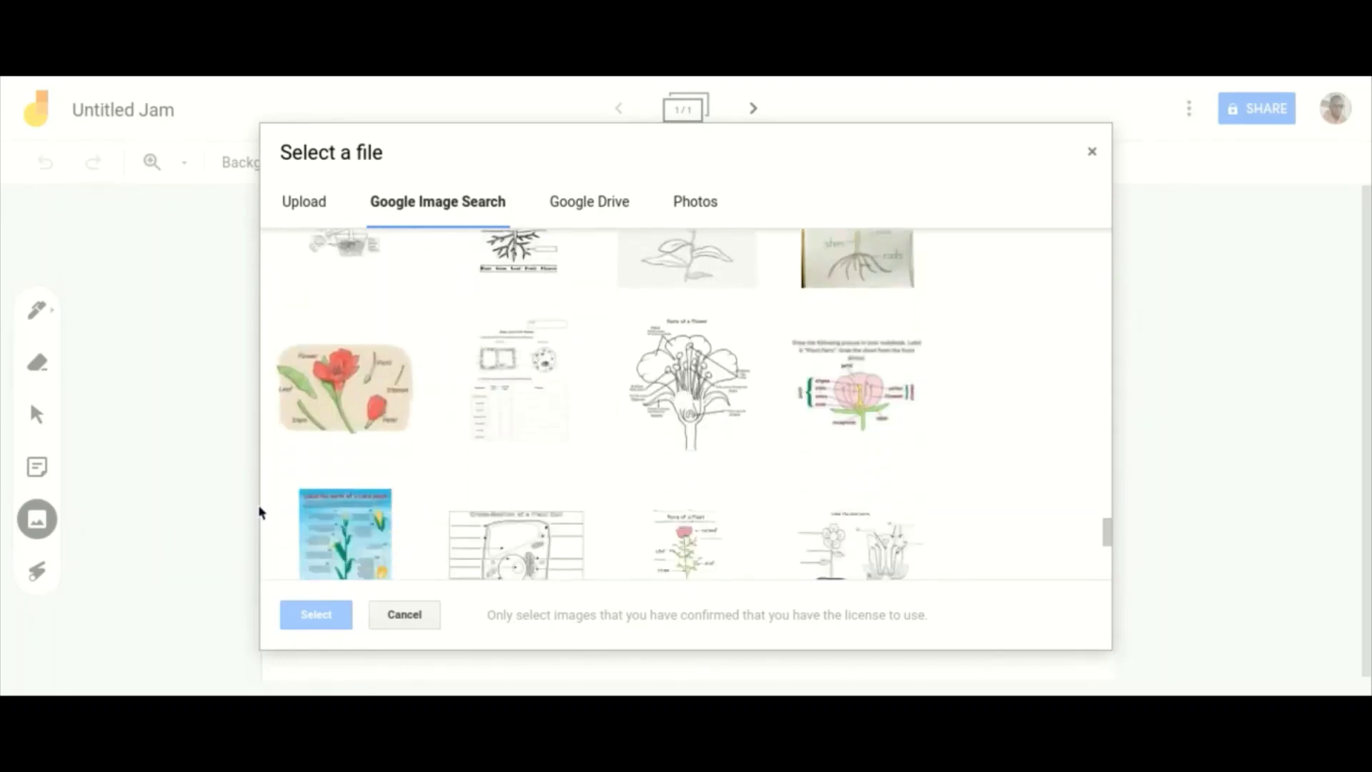
scroll(261, 513, "up", 5)
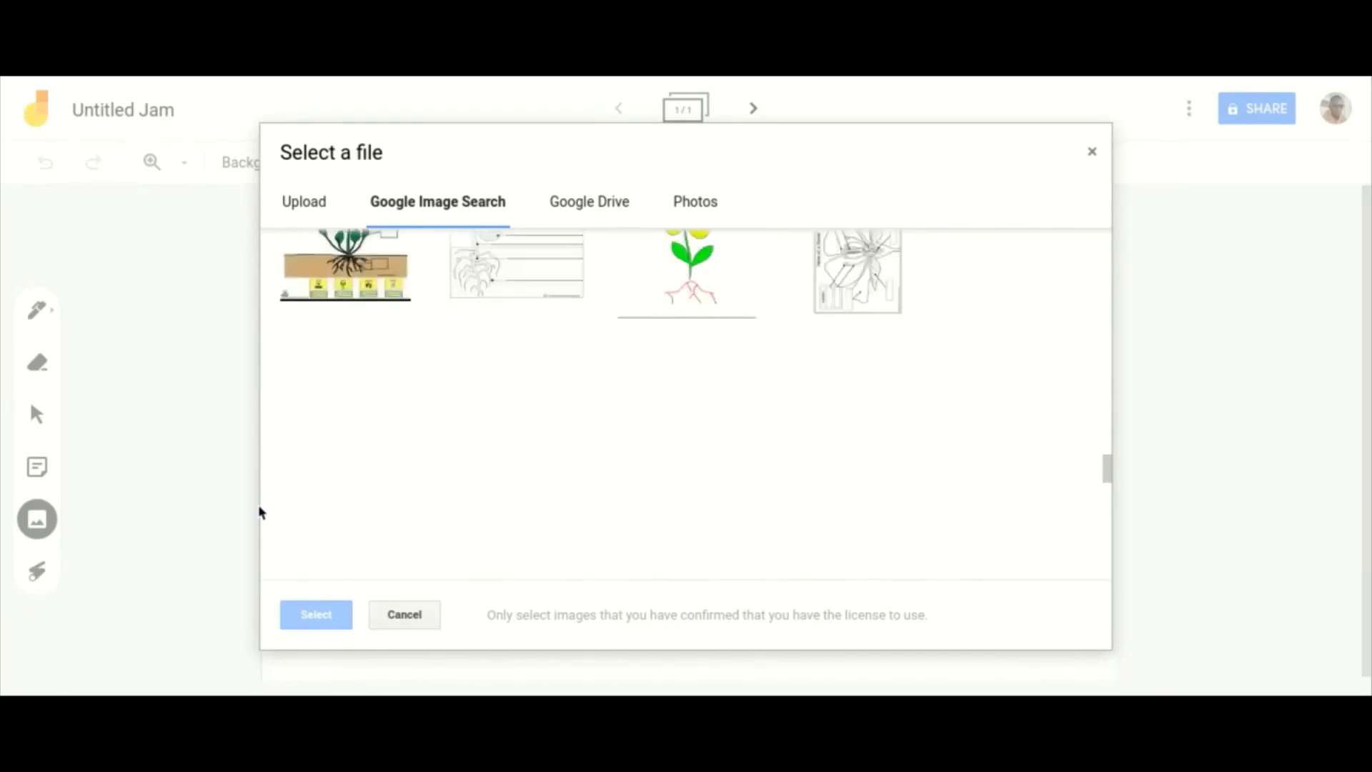
scroll(262, 513, "up", 5)
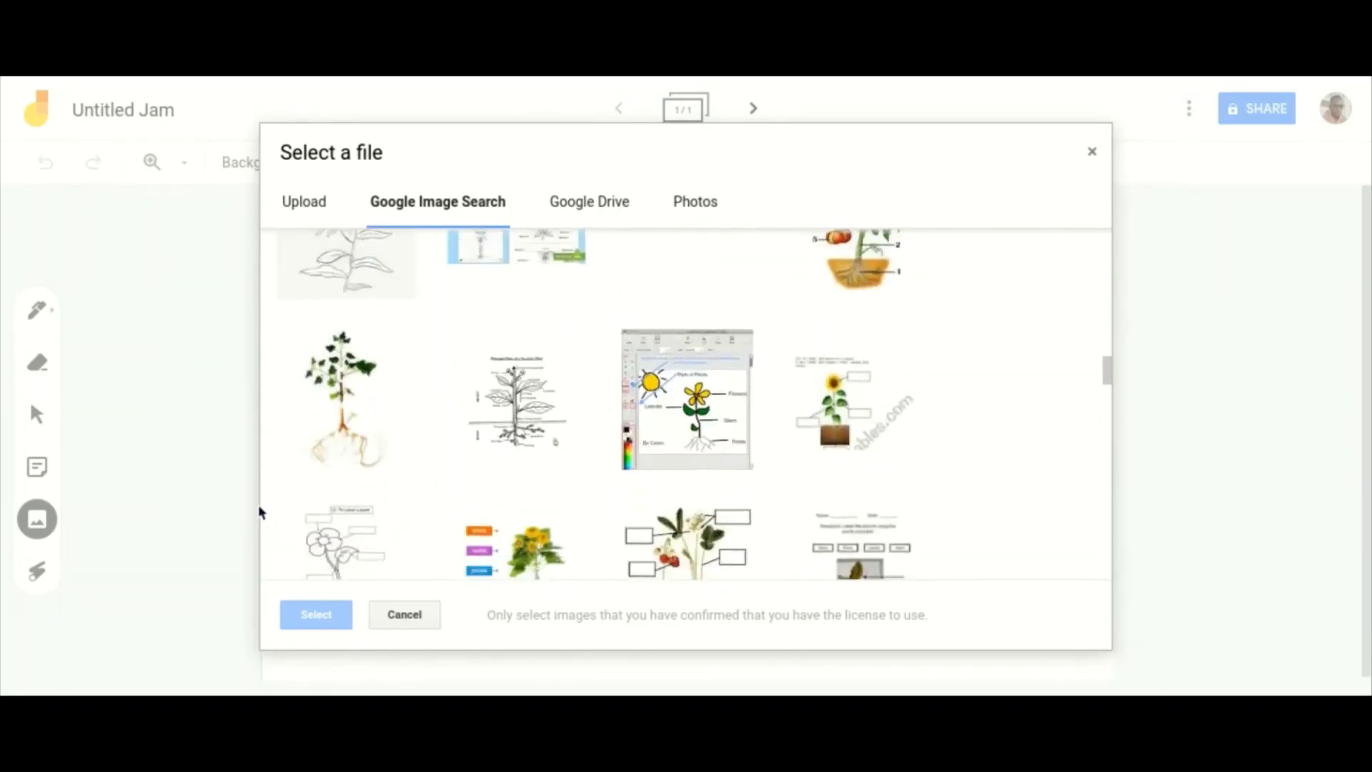
scroll(262, 512, "up", 5)
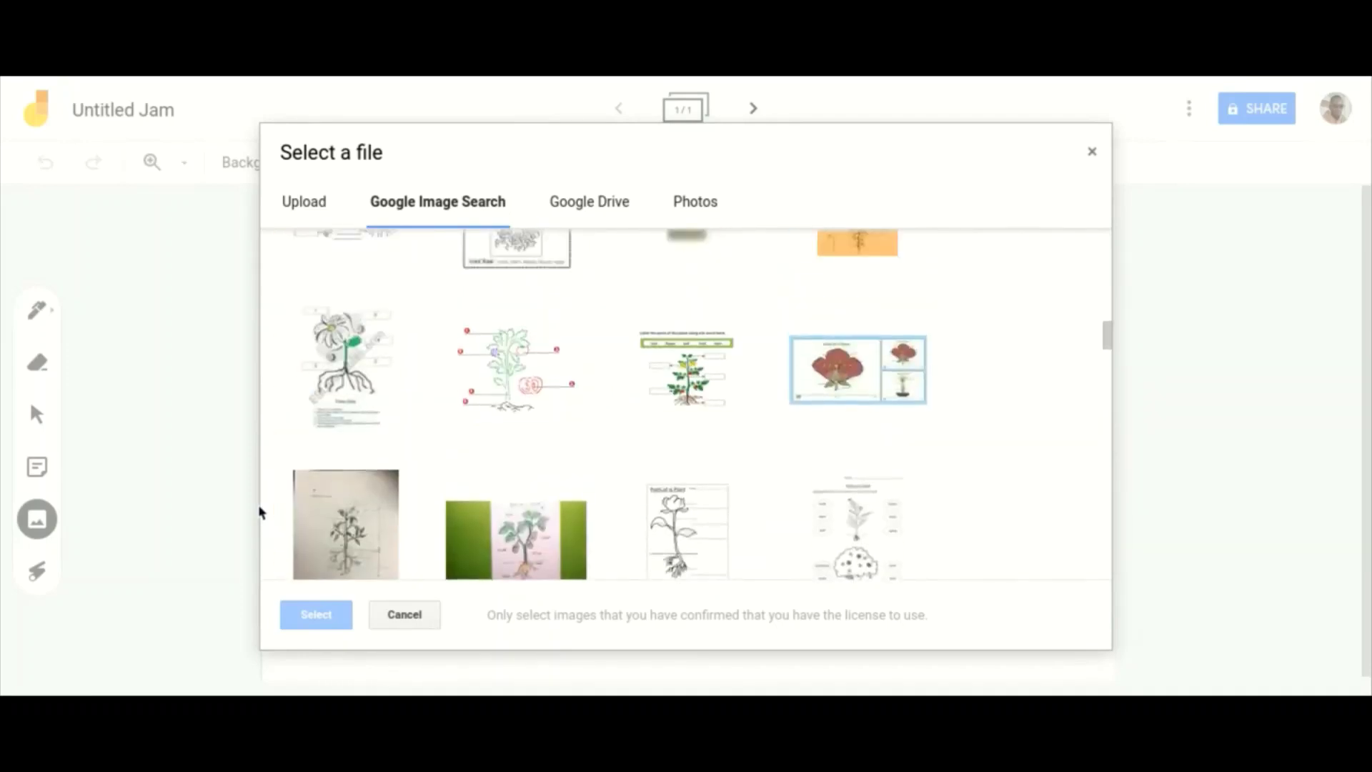
left_click(516, 413)
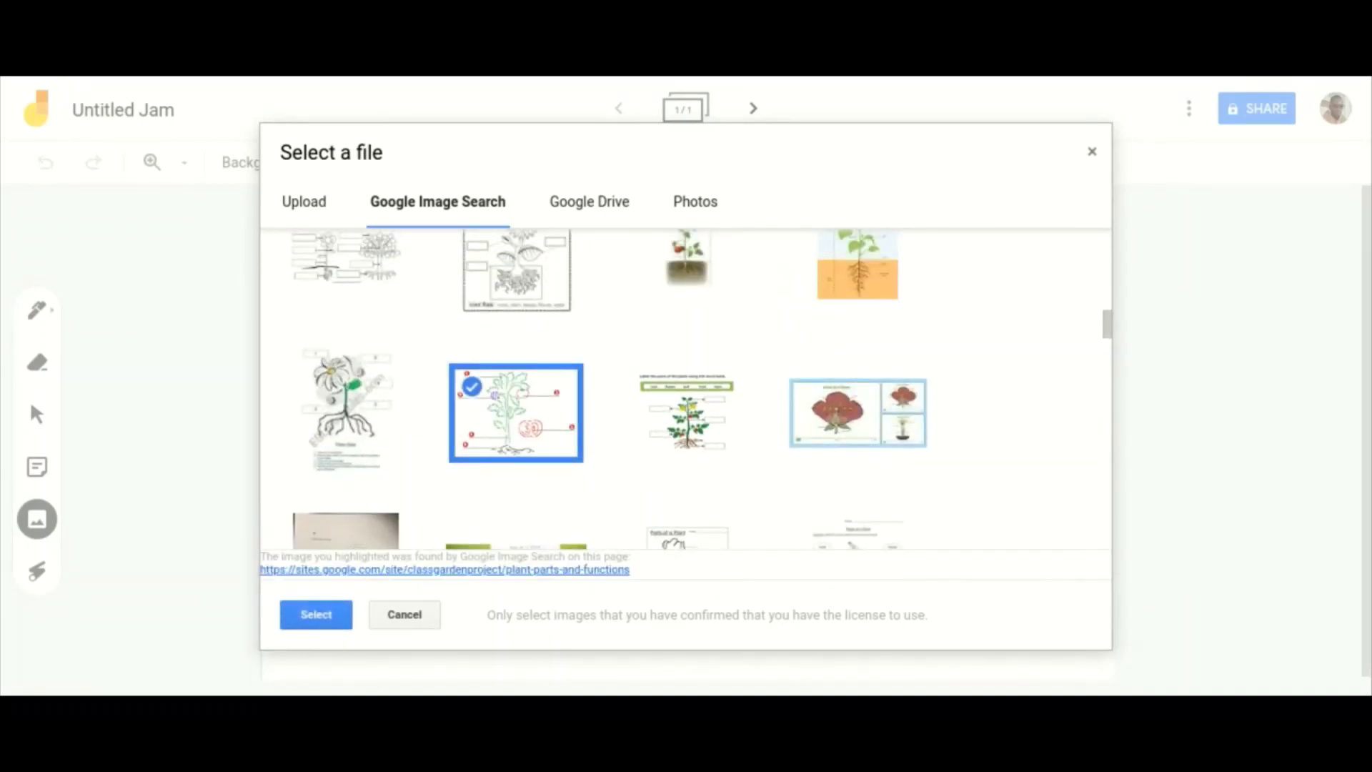
left_click(323, 626)
Centre and enlarge the plant diagram to fill most of the frame, then deselect it
left_click_drag(686, 365, 920, 265)
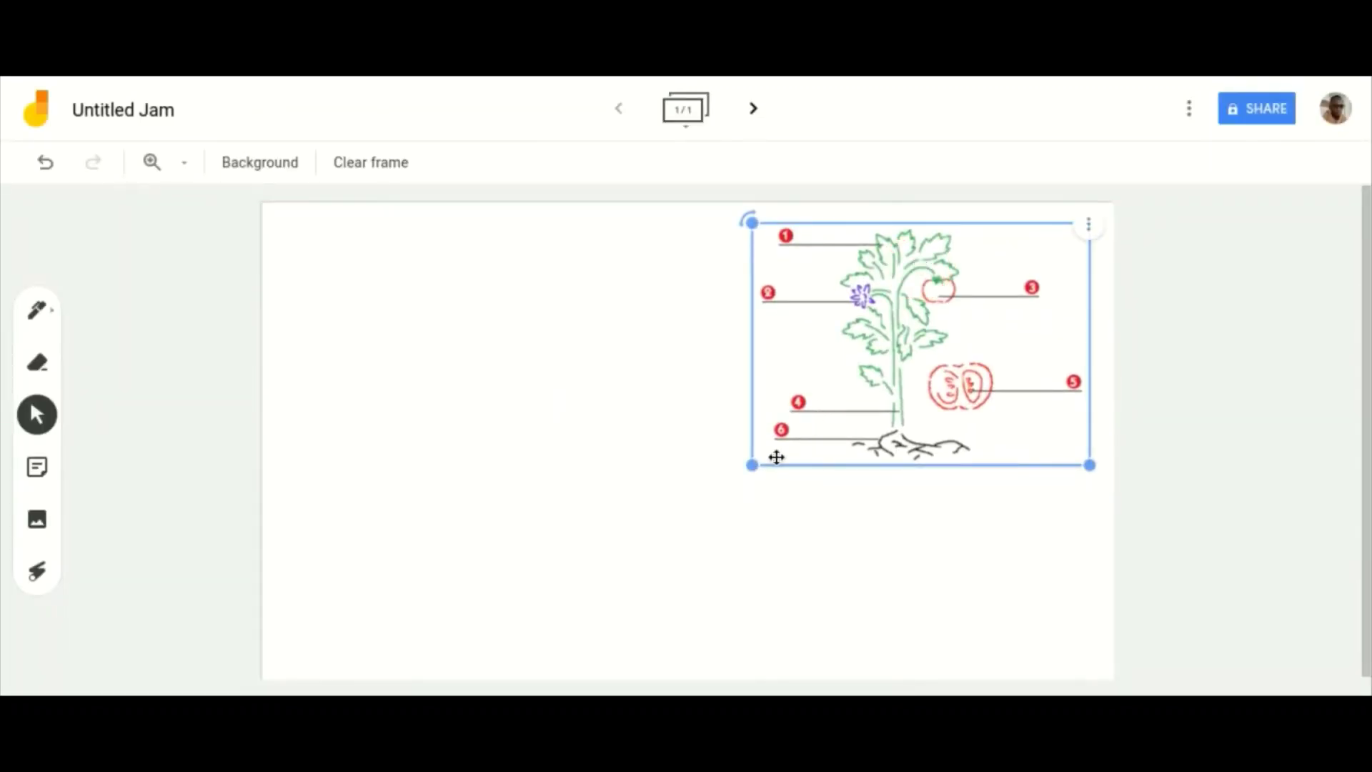
left_click_drag(753, 465, 549, 693)
mouse_move(682, 438)
left_mouse_down()
mouse_move(665, 450)
mouse_move(674, 438)
left_mouse_up()
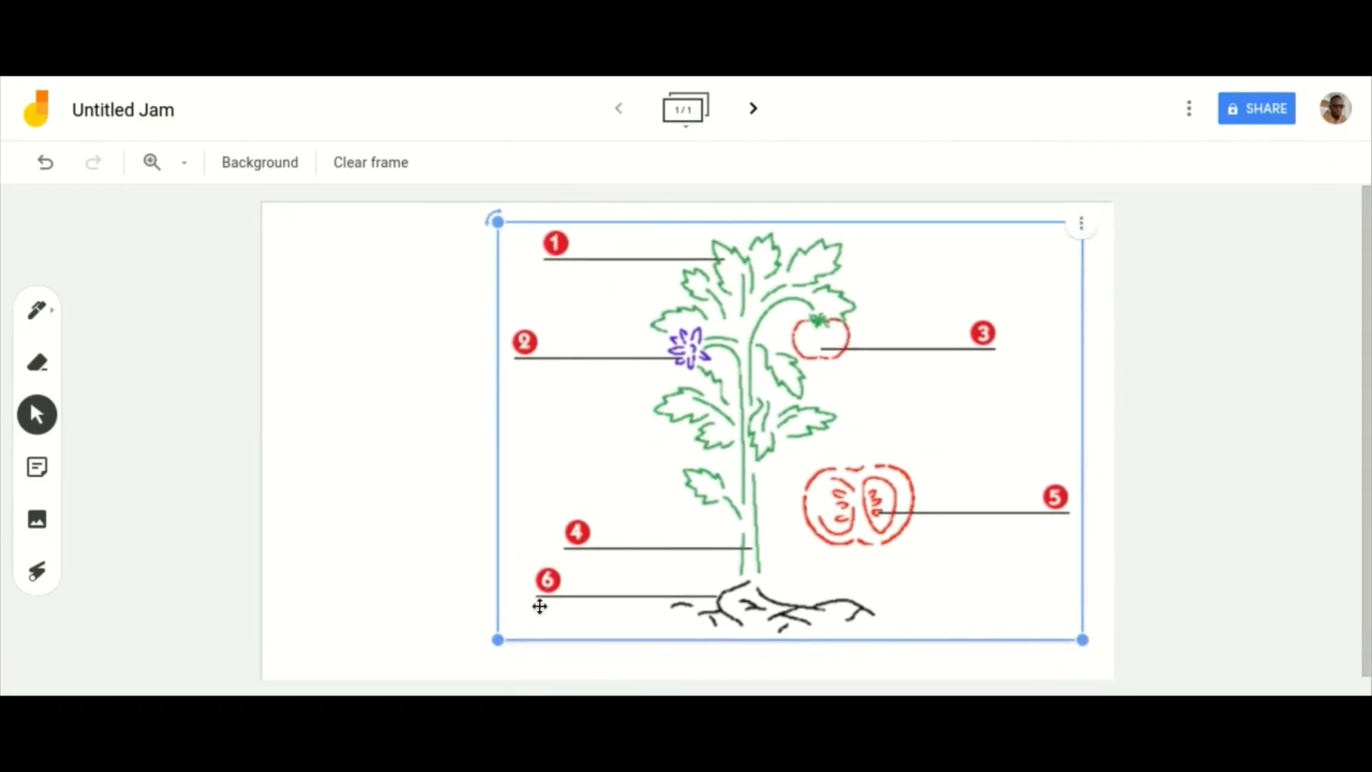
left_click_drag(498, 639, 458, 667)
left_click_drag(599, 563, 606, 565)
left_click(1163, 310)
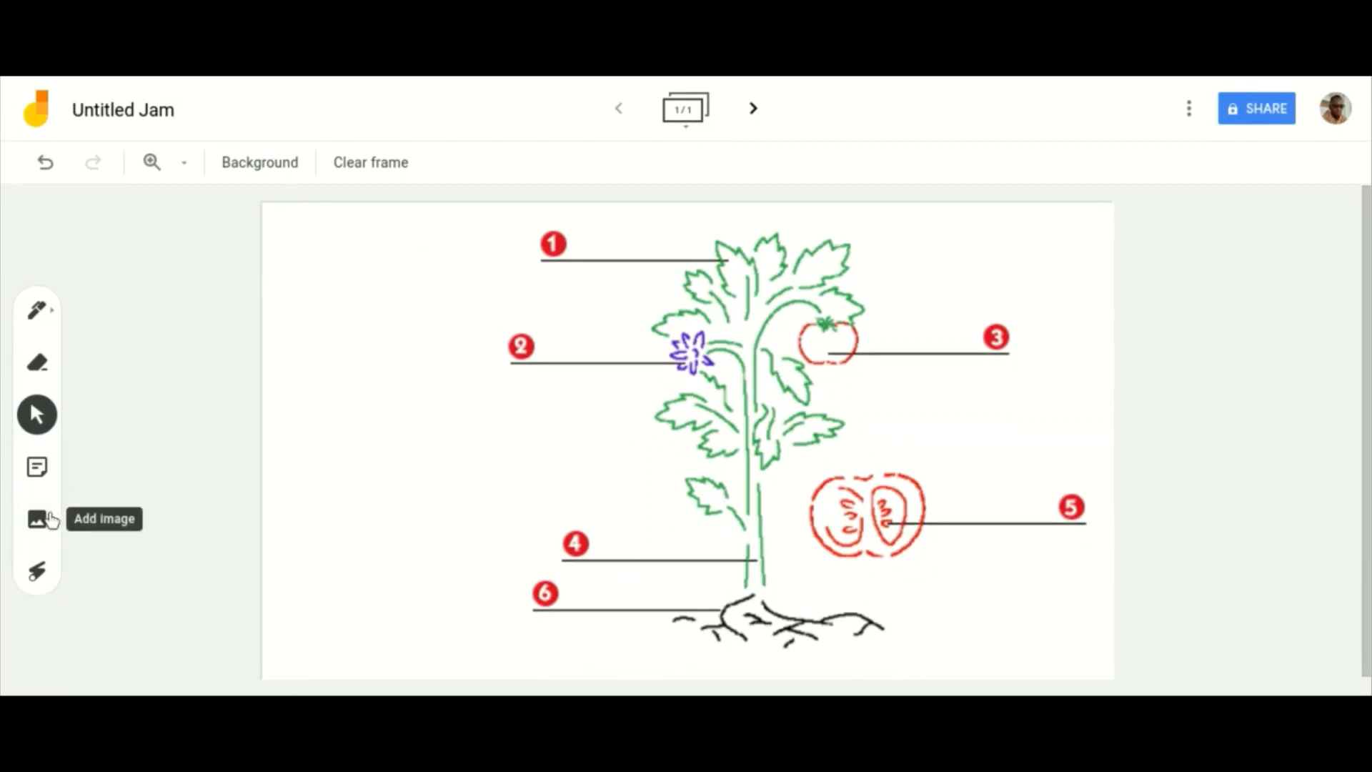
Add a yellow sticky note reading 'LABEL THE PARTS OF THE PLANT'
left_click(39, 471)
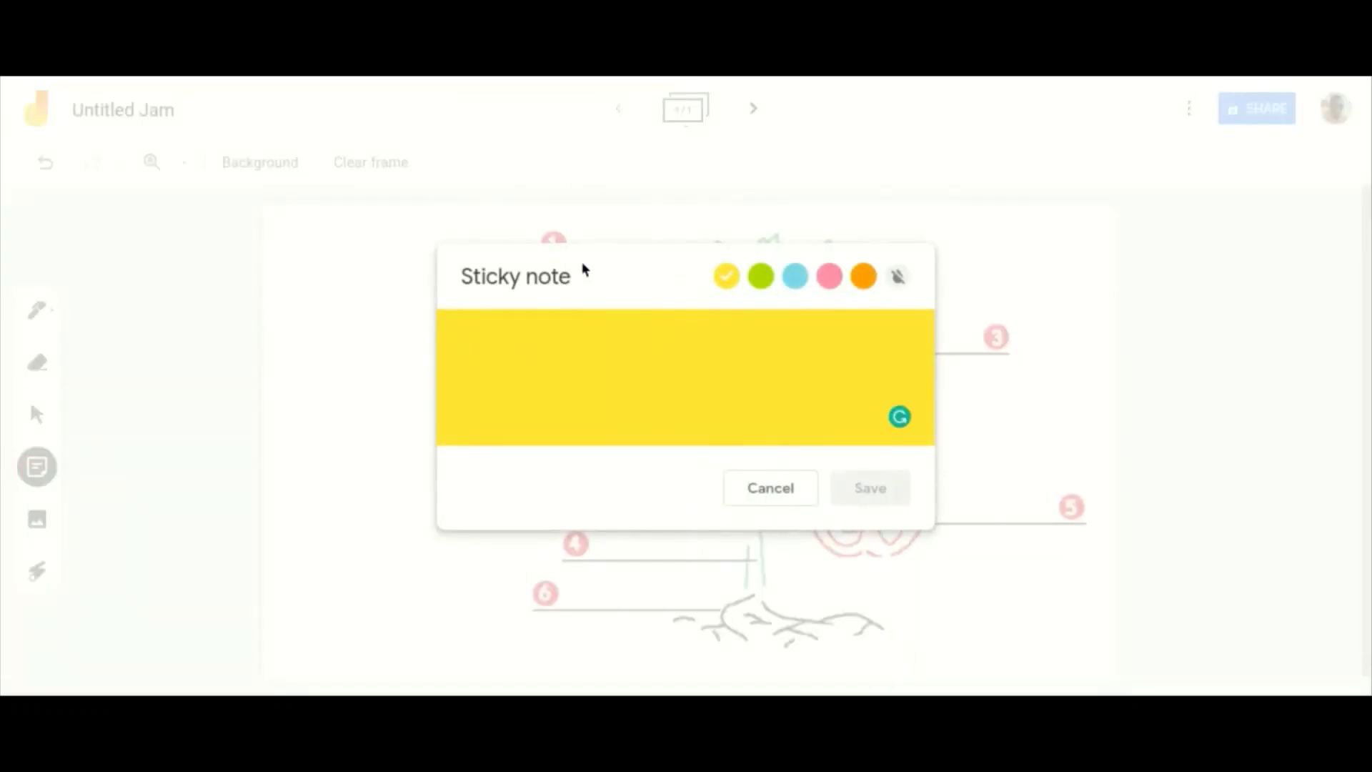
type("LABEL THE PARTS OF THE PLANT")
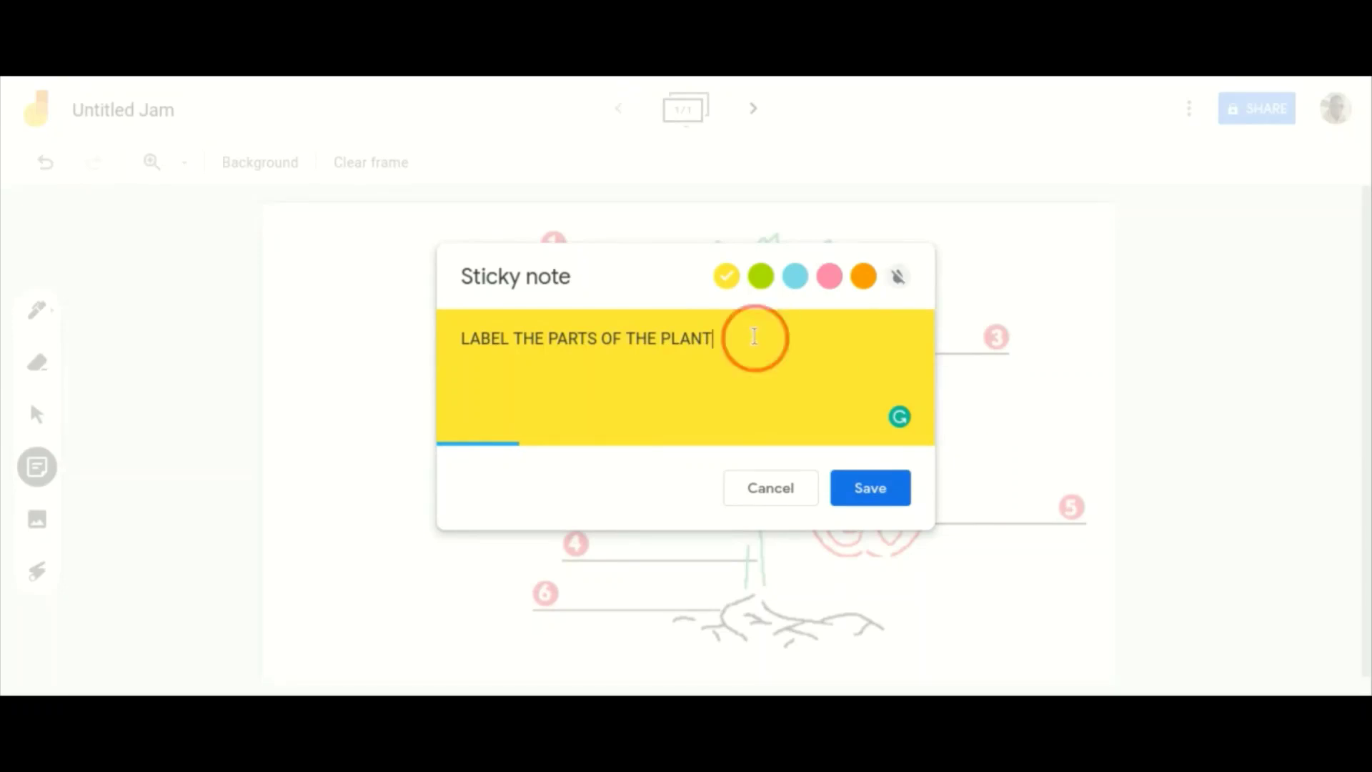
key("ctrl+a")
key("ctrl+c")
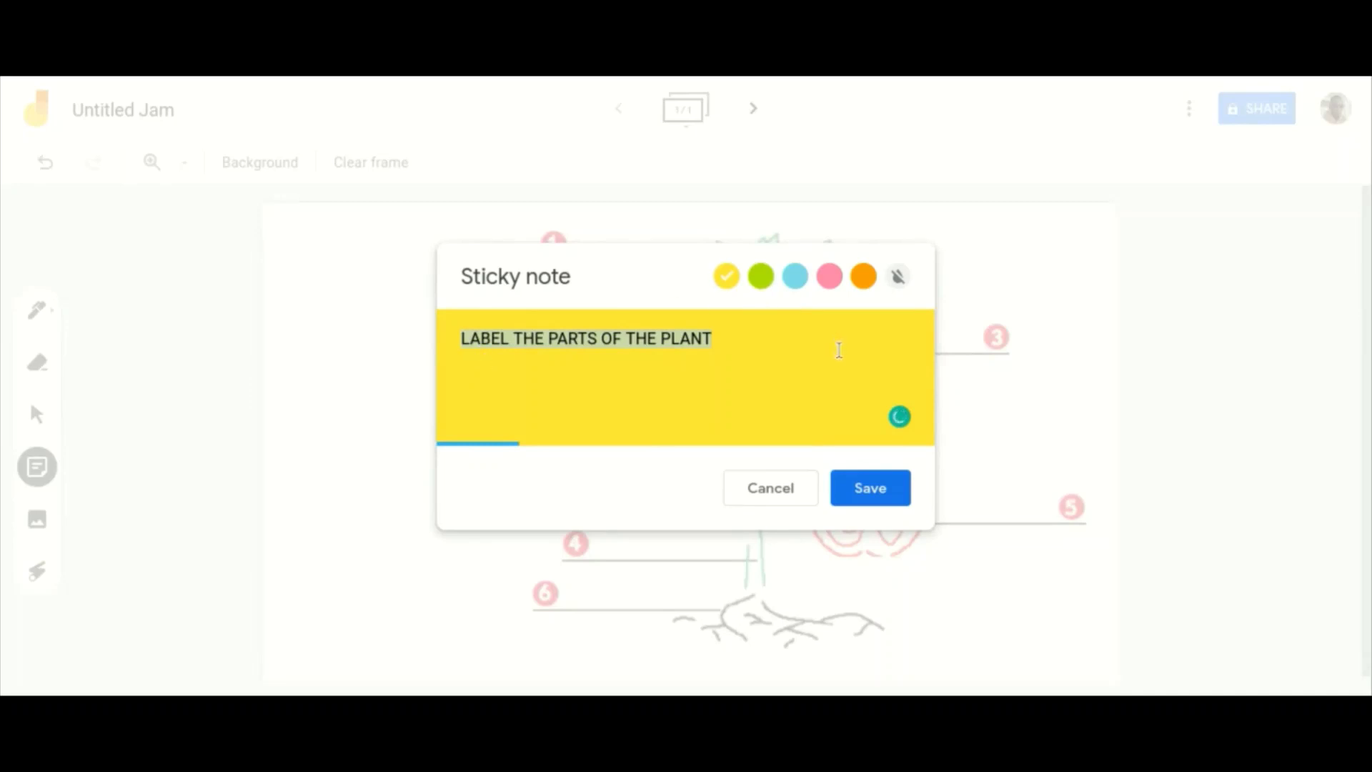
left_click(859, 493)
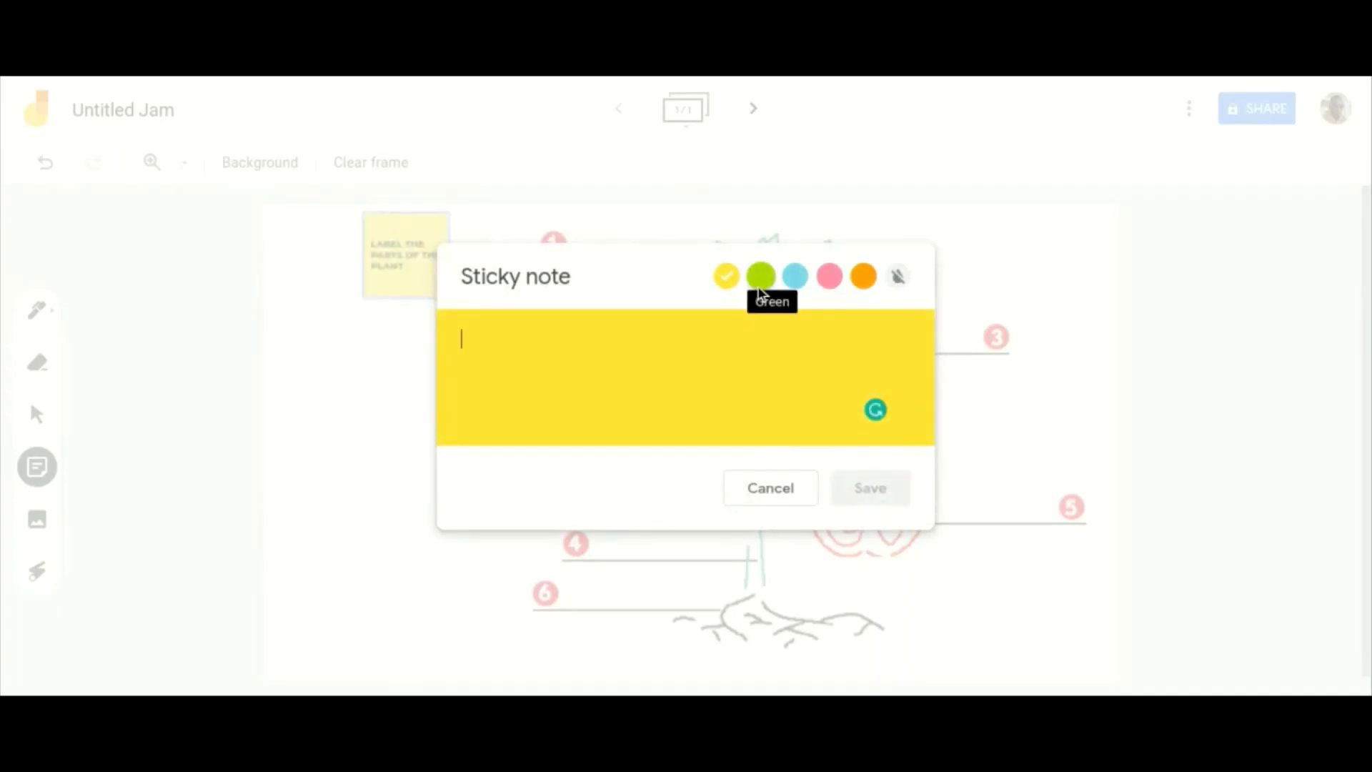
Add green, blue and pink copies of the note and discard the extra empty note
left_click(761, 278)
left_click(734, 365)
key("ctrl+v")
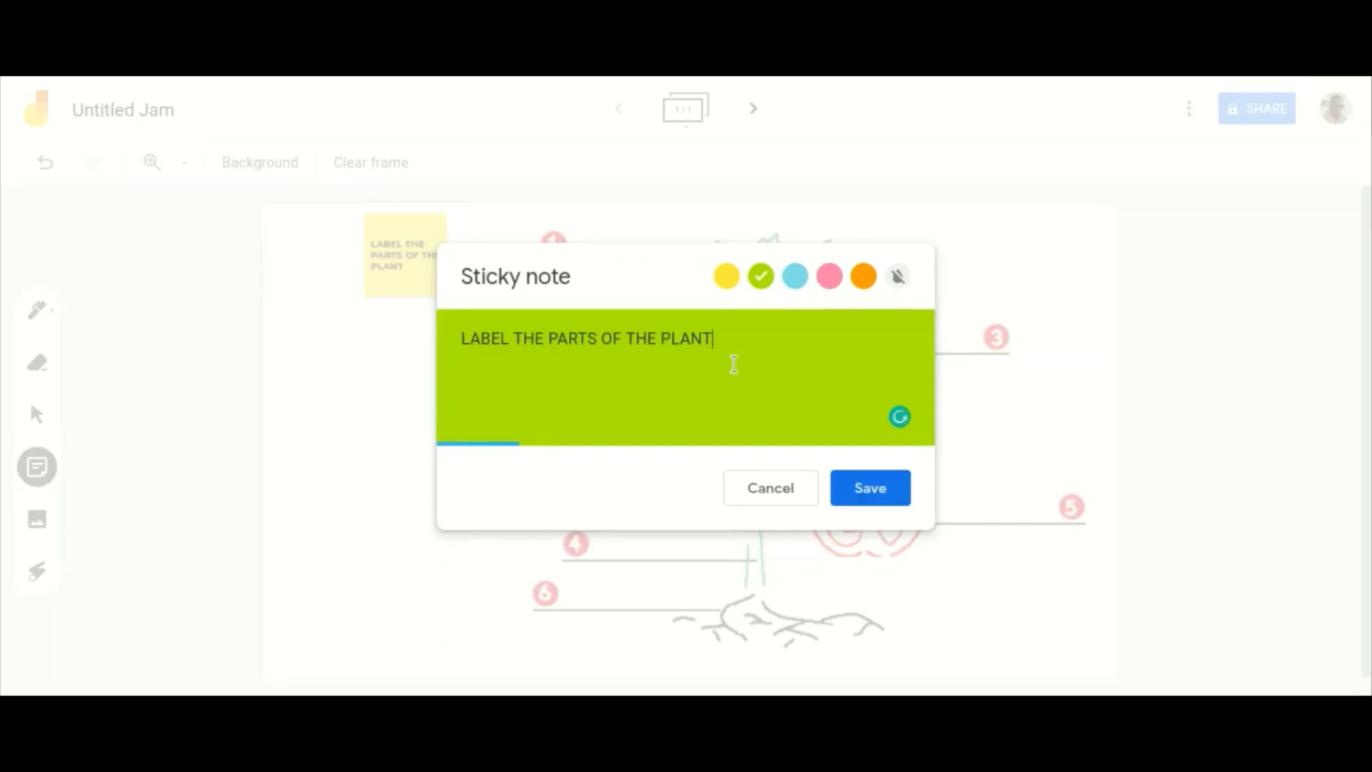
left_click(885, 490)
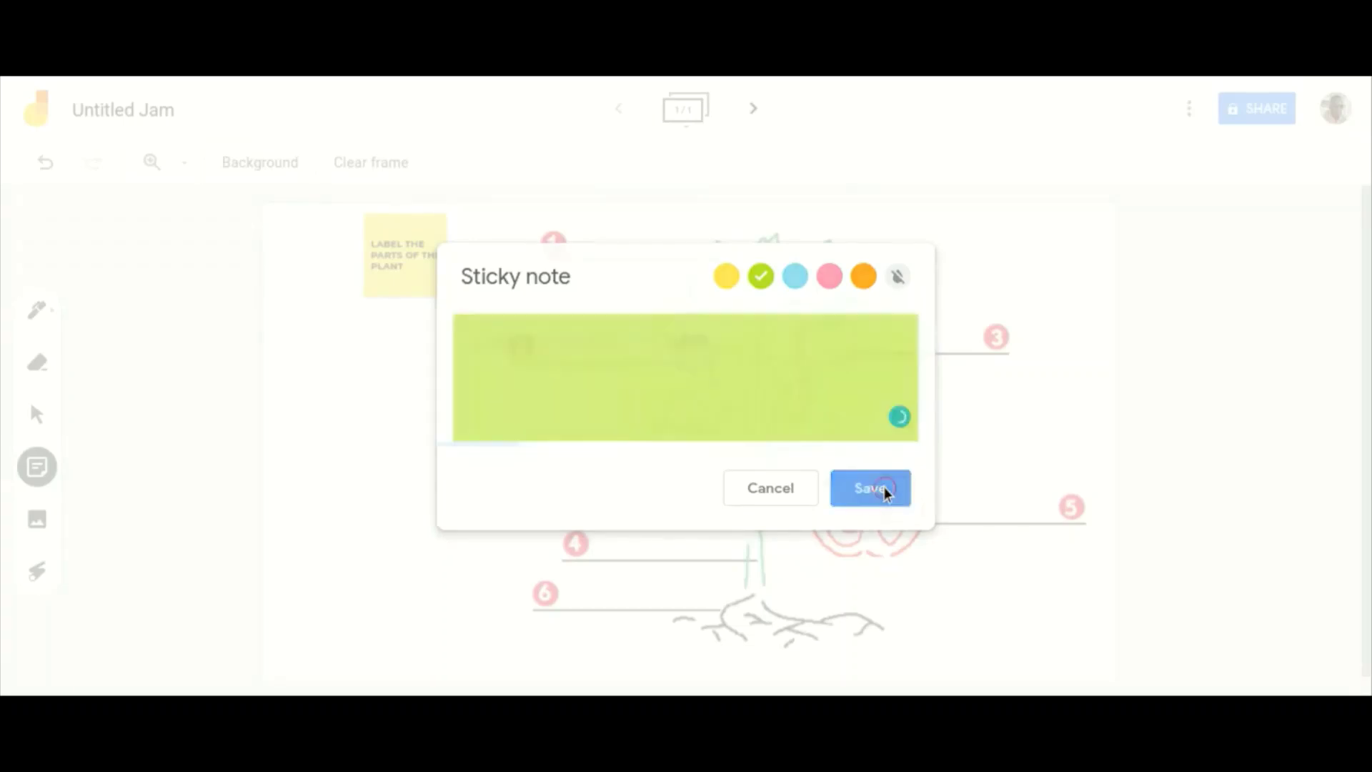
left_click(796, 280)
left_click(785, 357)
key("ctrl+v")
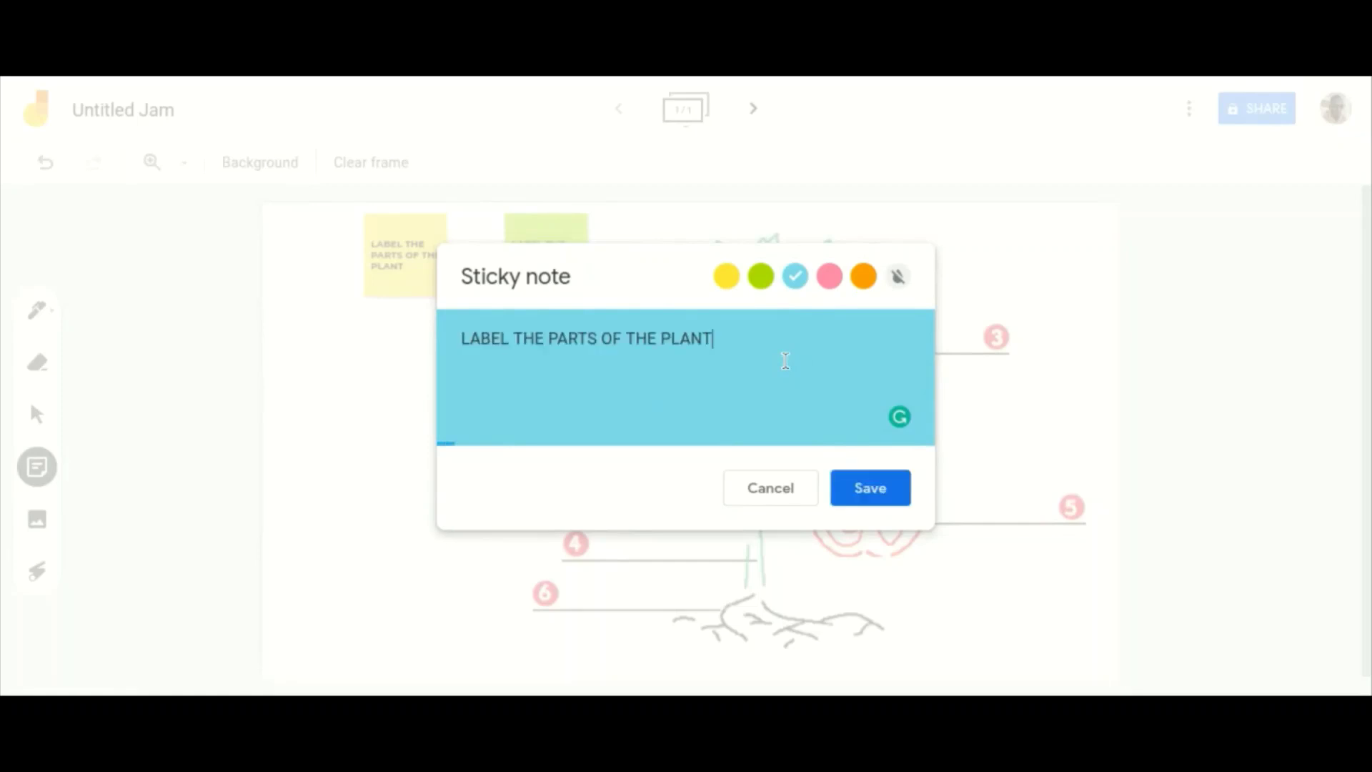
left_click(884, 495)
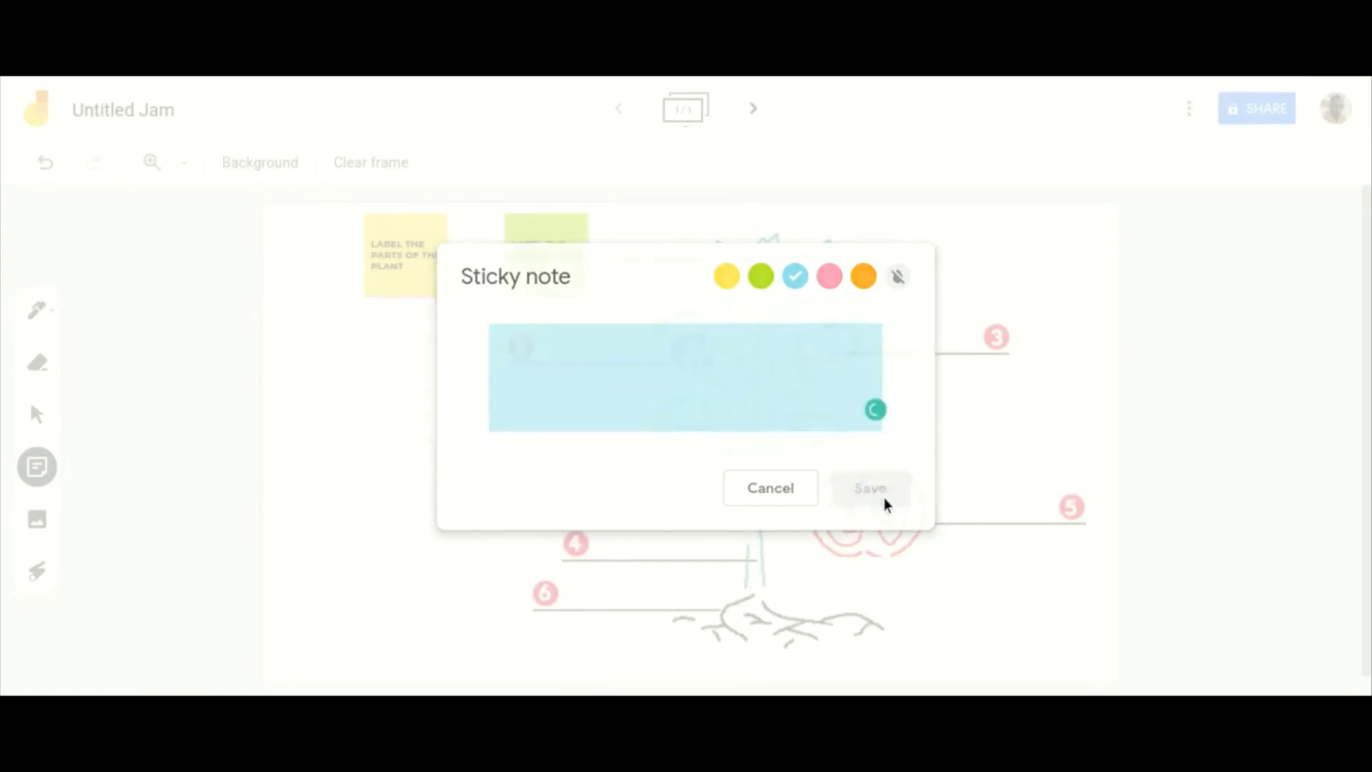
left_click(829, 276)
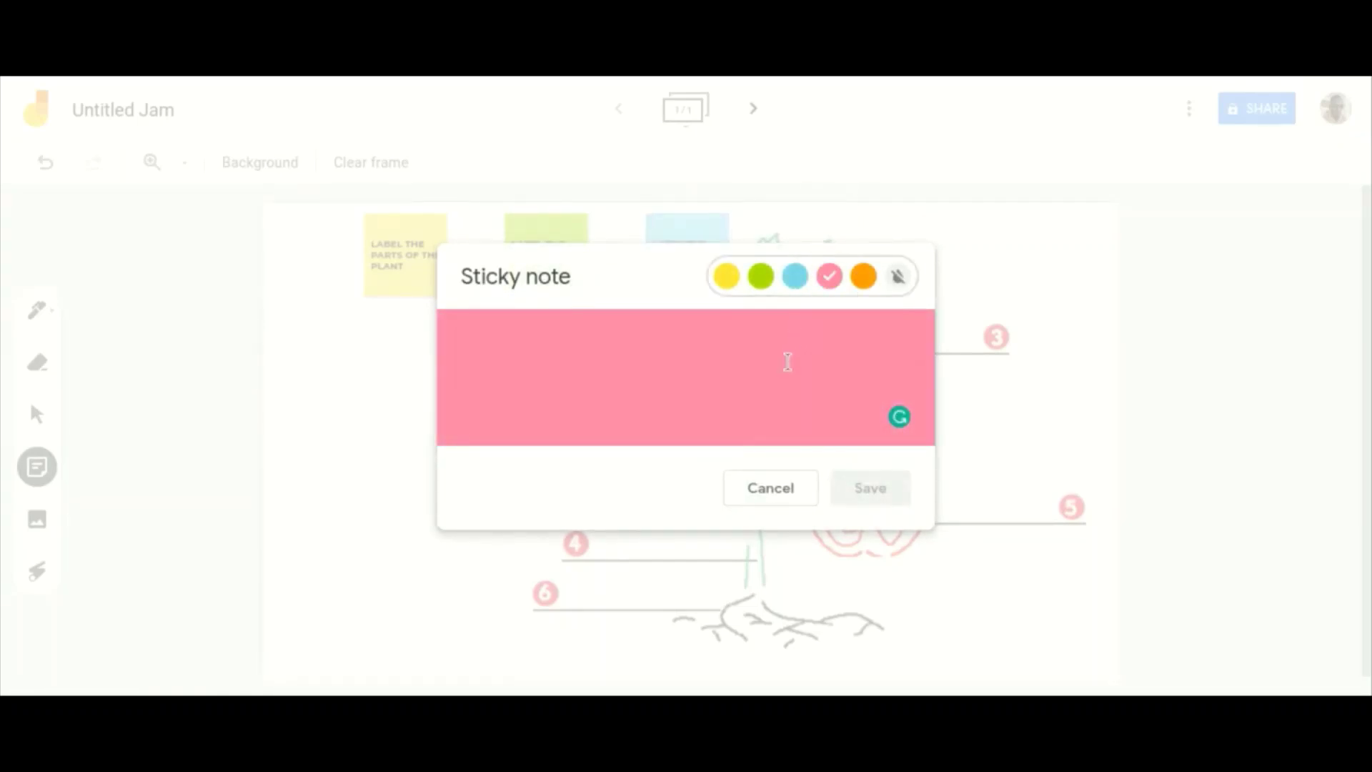
left_click(787, 362)
key("ctrl+v")
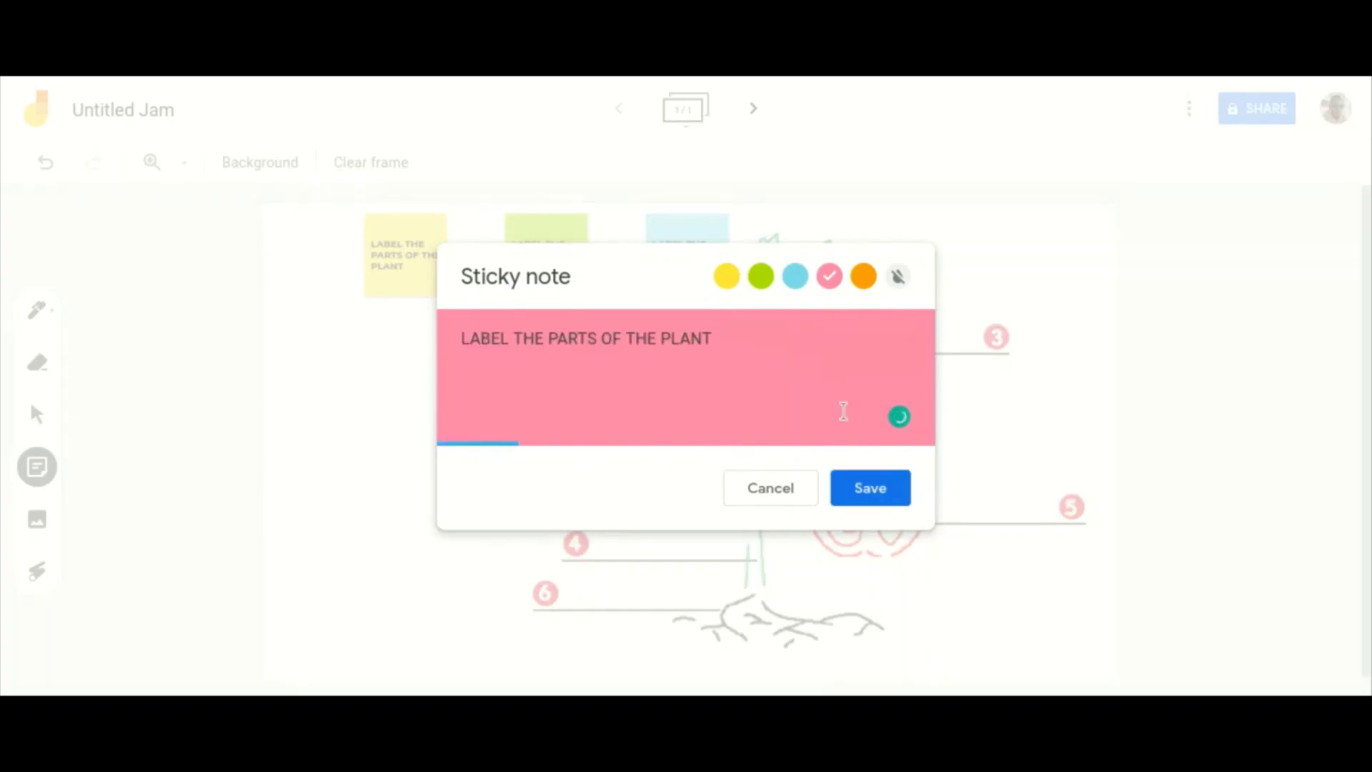
left_click(862, 489)
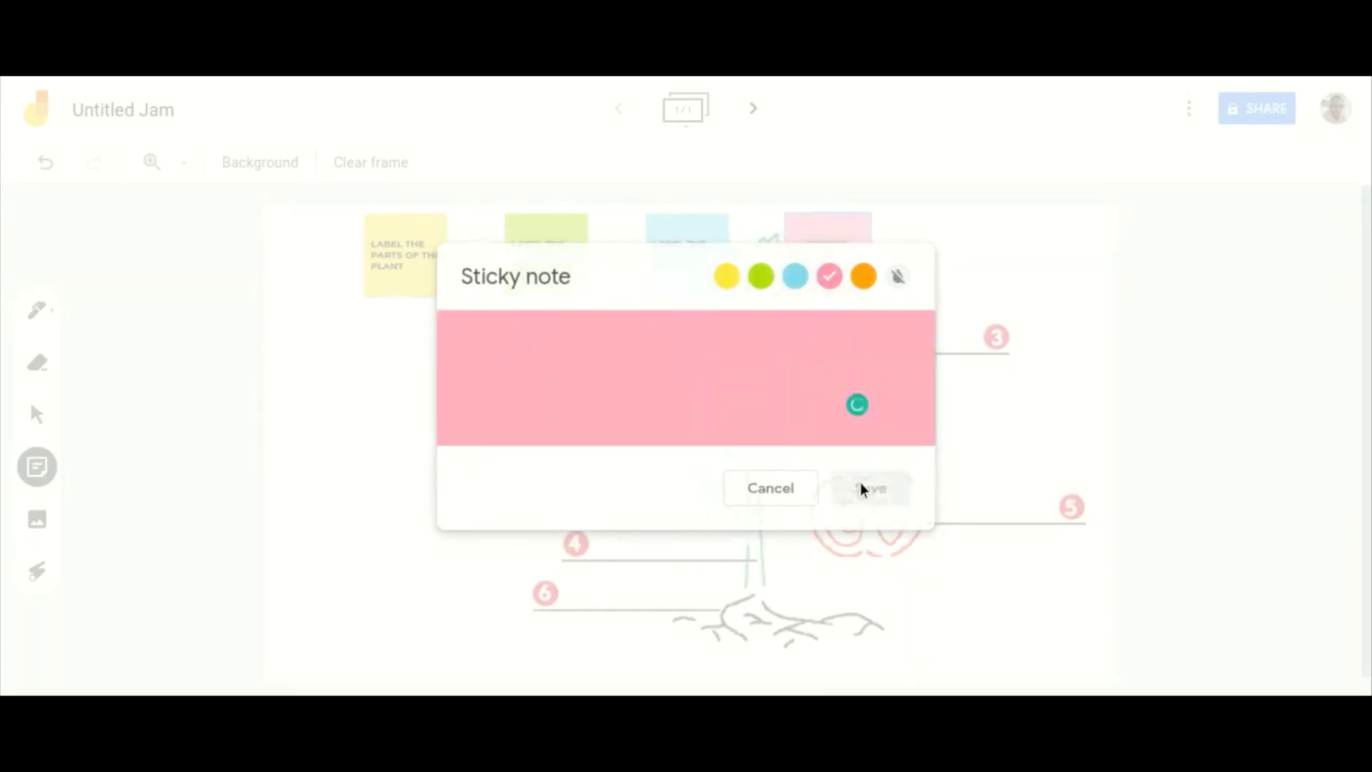
left_click(779, 489)
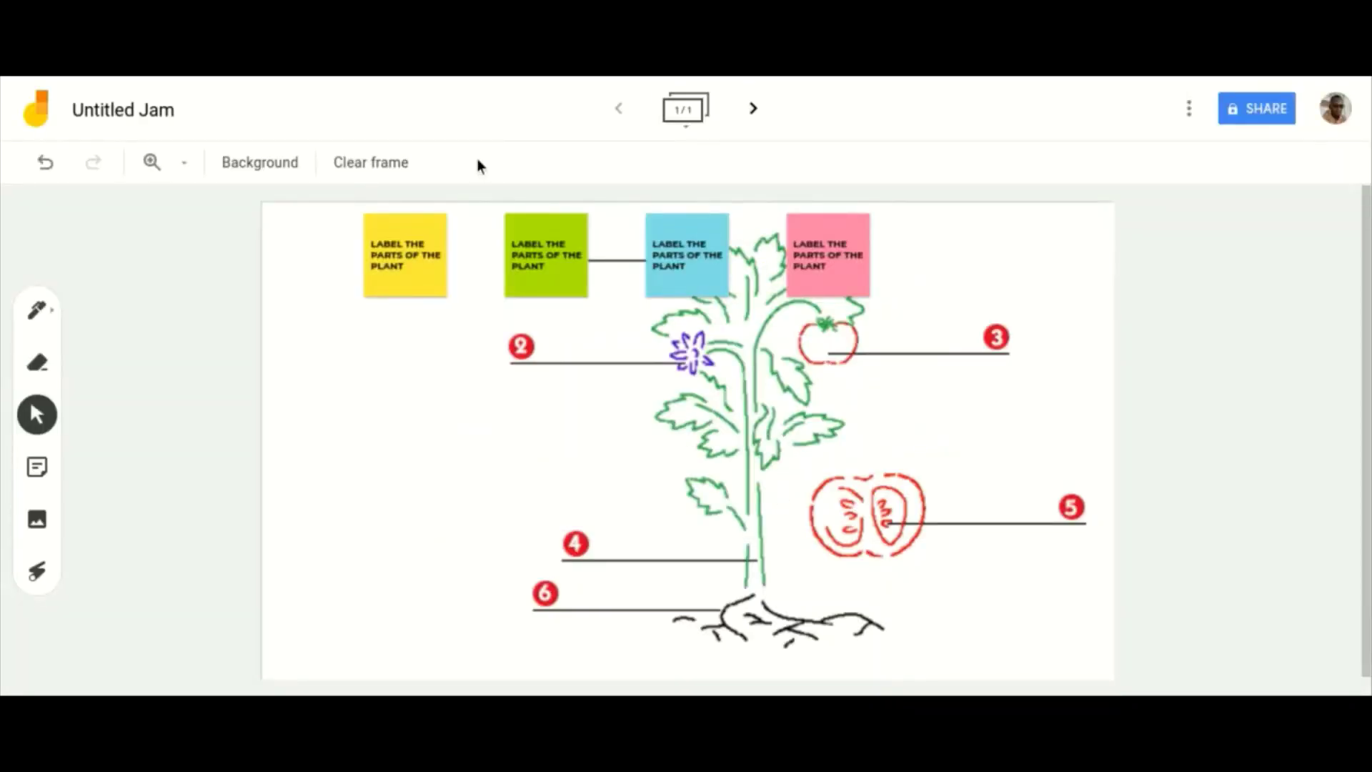
Enlarge the yellow, green, blue and pink sticky notes
left_click_drag(396, 255, 358, 259)
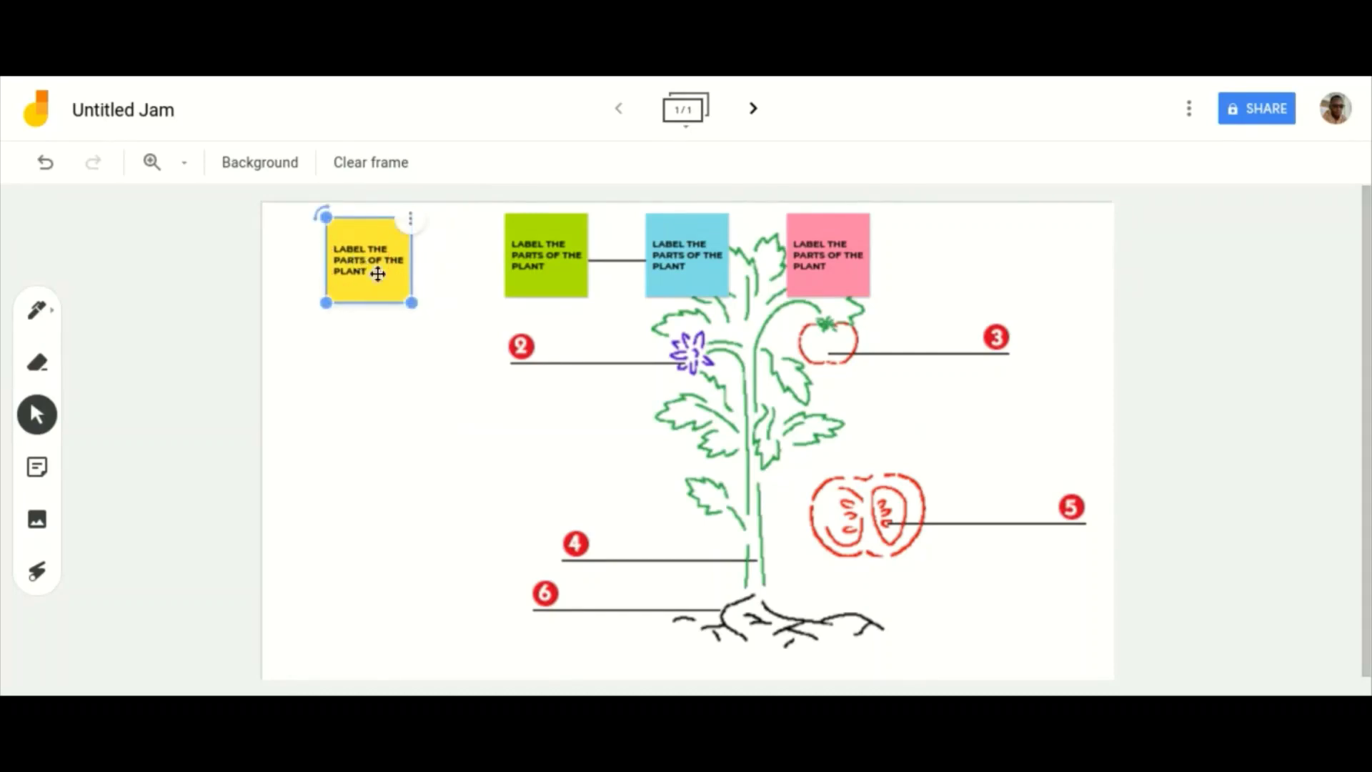
left_click_drag(409, 306, 432, 322)
left_click(534, 276)
left_click_drag(590, 297, 608, 317)
left_click(657, 276)
left_click_drag(721, 297, 743, 332)
left_click(826, 268)
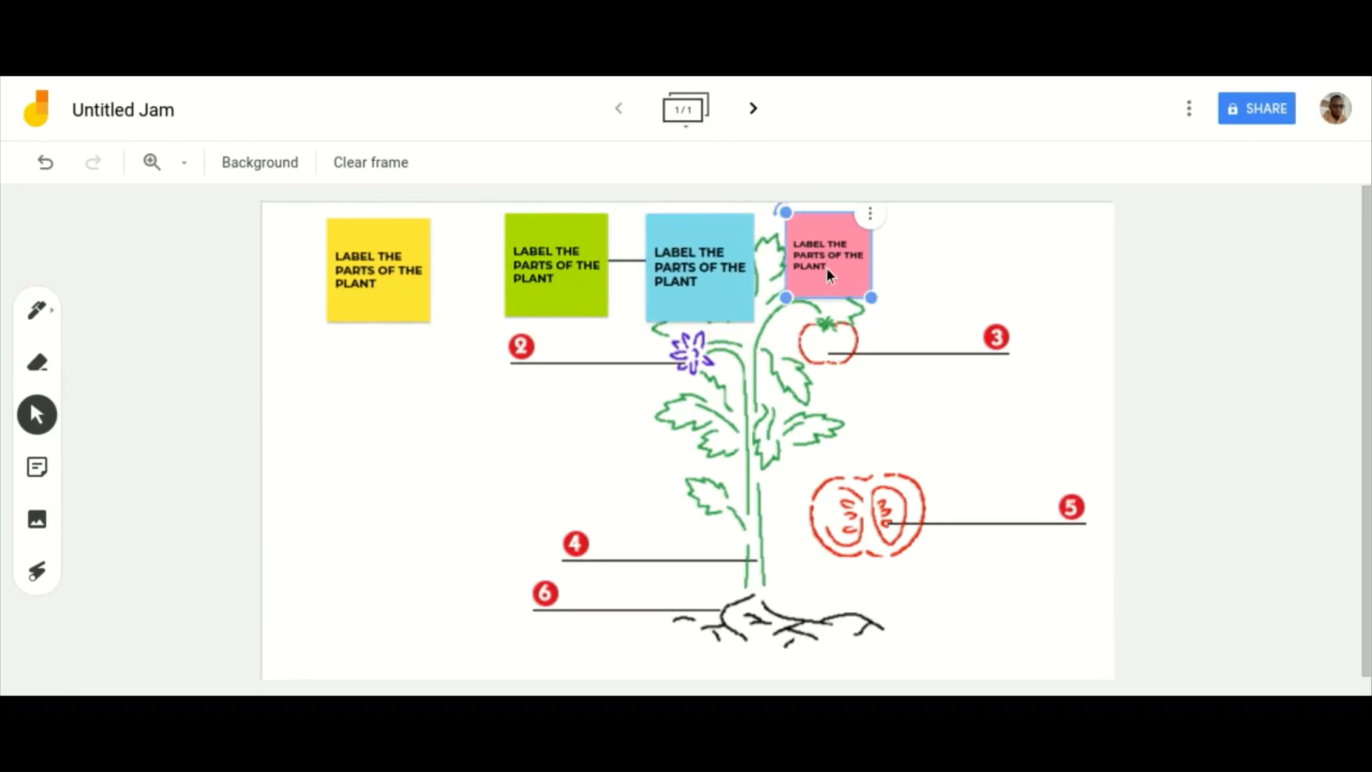
left_click_drag(871, 297, 896, 322)
Tilt and stack all four notes in the top-left corner with pink on top
left_click_drag(386, 275, 406, 461)
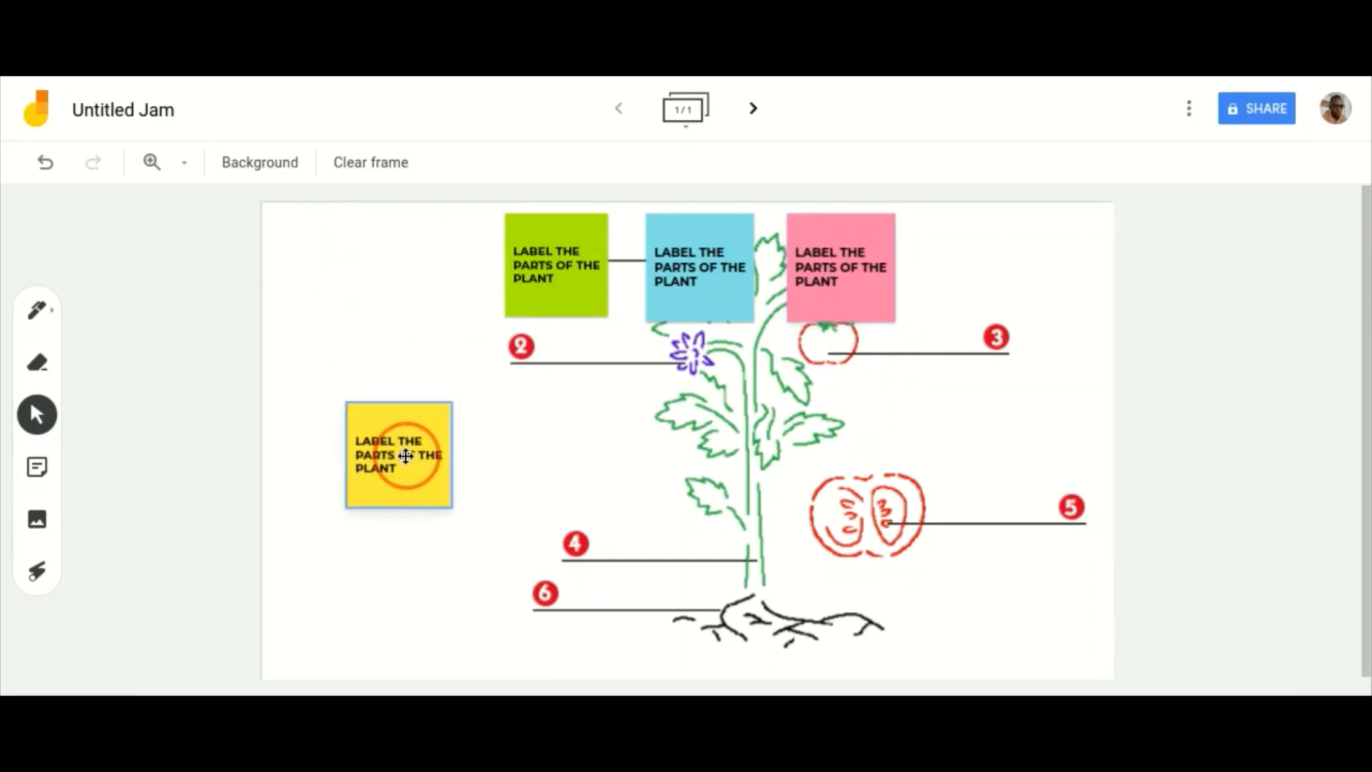
left_click(794, 298)
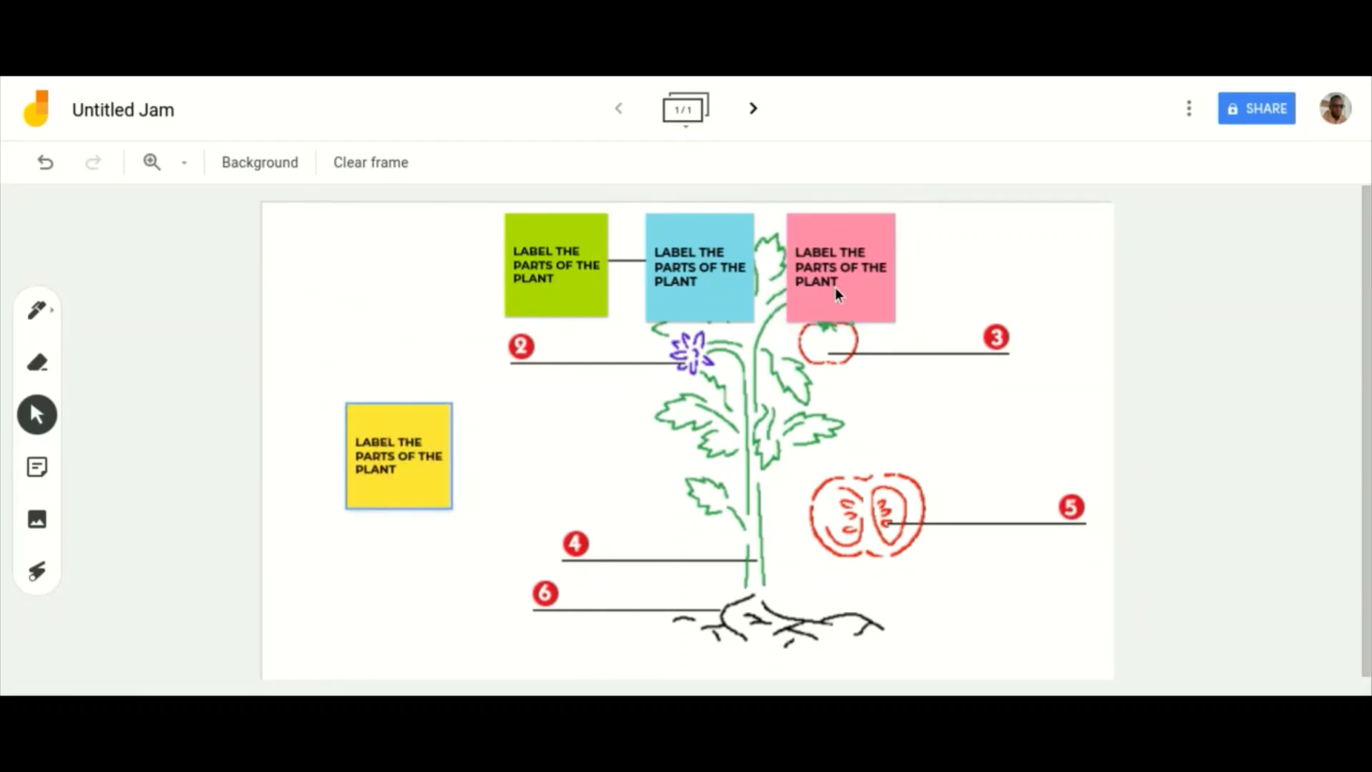
left_click_drag(835, 287, 351, 302)
left_click_drag(298, 221, 355, 312)
left_click_drag(563, 270, 362, 296)
left_click(392, 319)
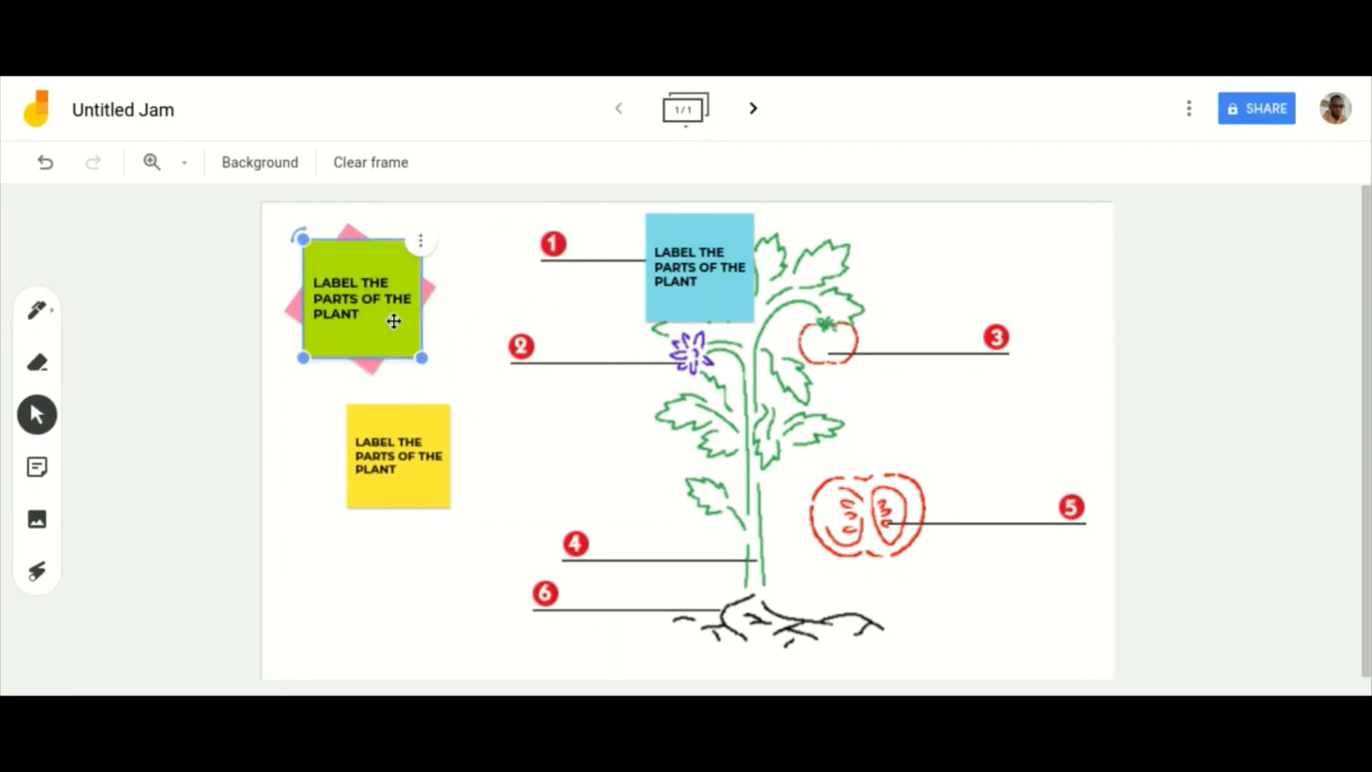
left_click_drag(640, 208, 328, 289)
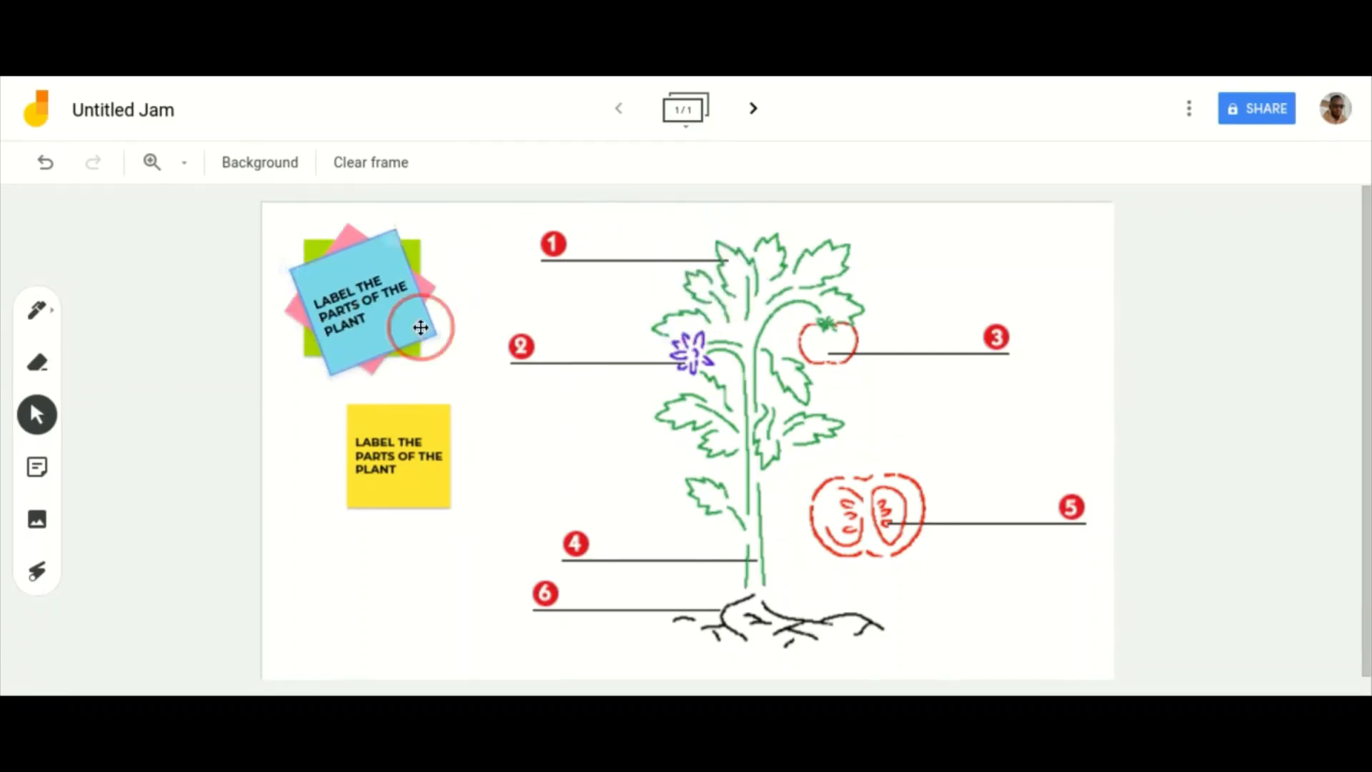
left_click(398, 457)
left_click_drag(347, 405, 307, 247)
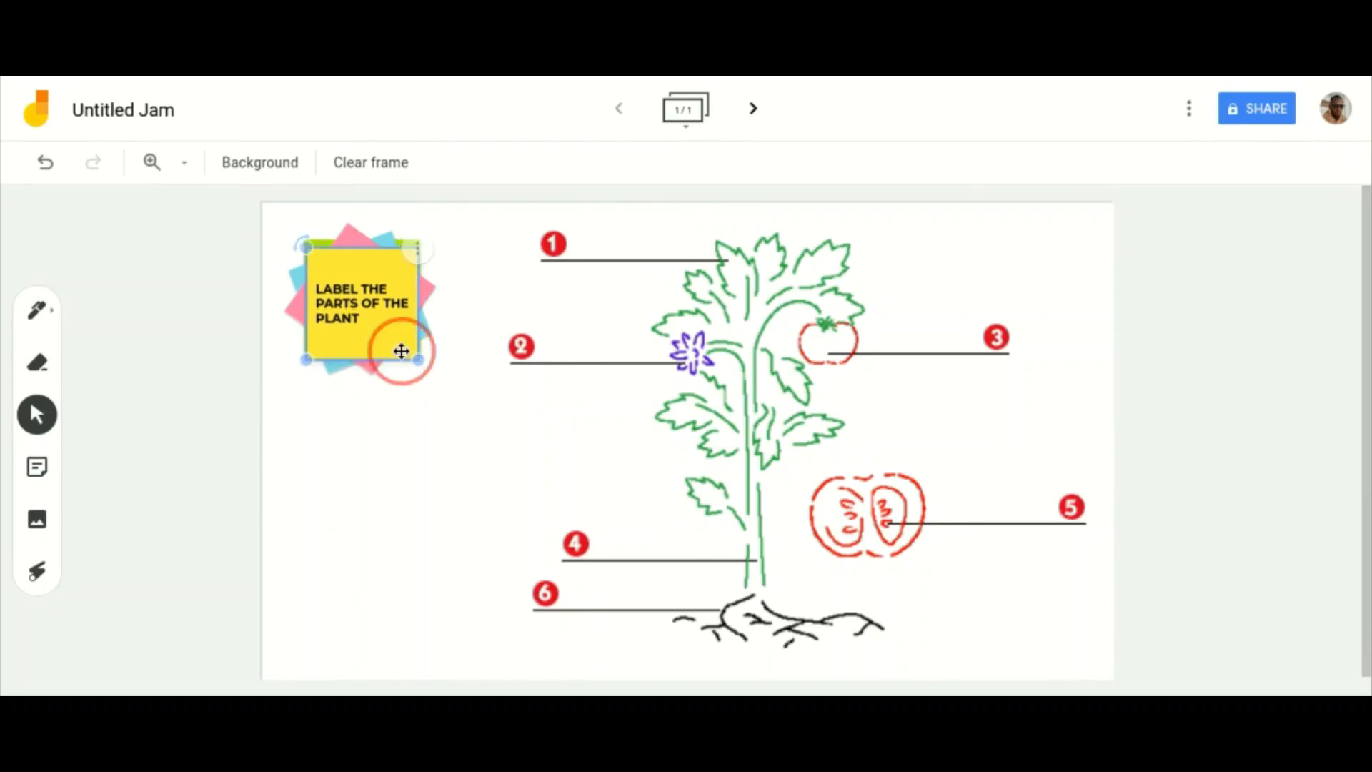
left_click(339, 468)
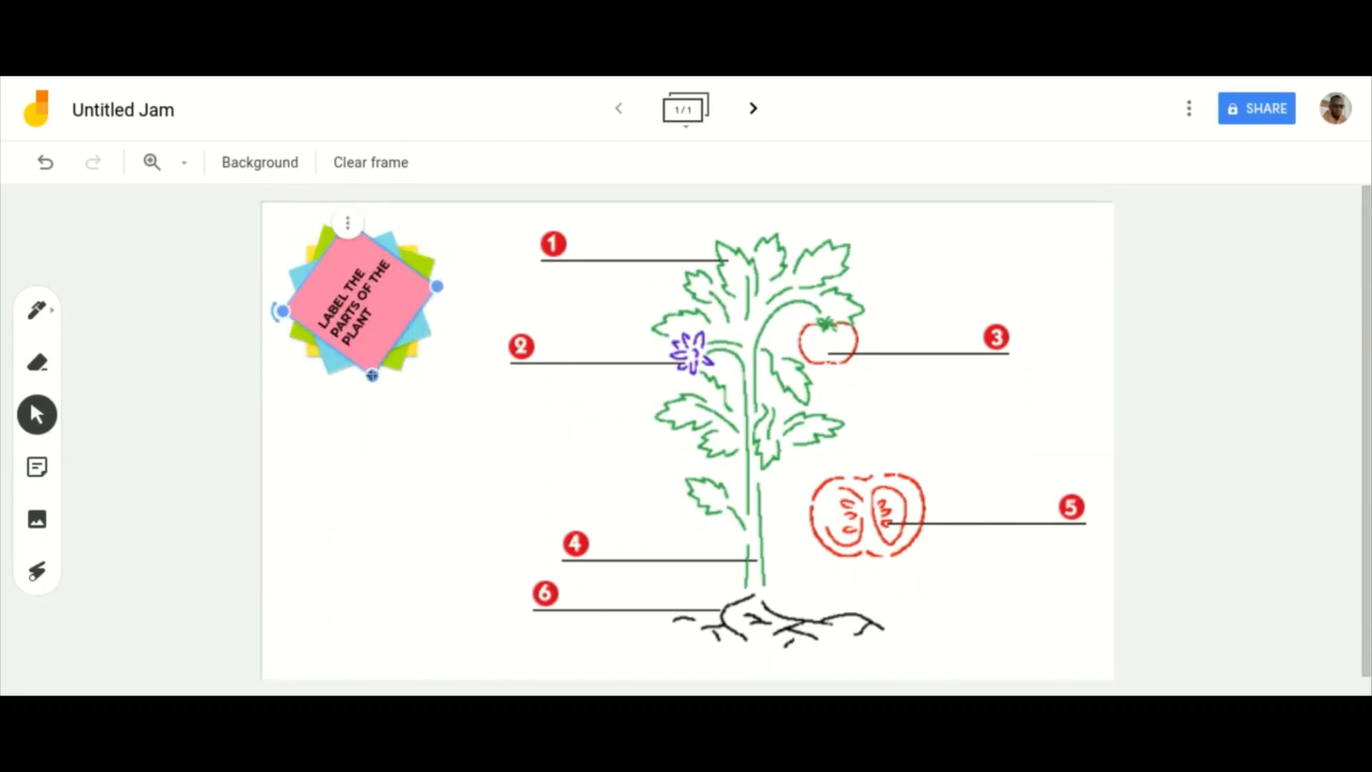
left_click_drag(372, 375, 373, 382)
Recolour the top stacked note from pink to orange
double_click(359, 326)
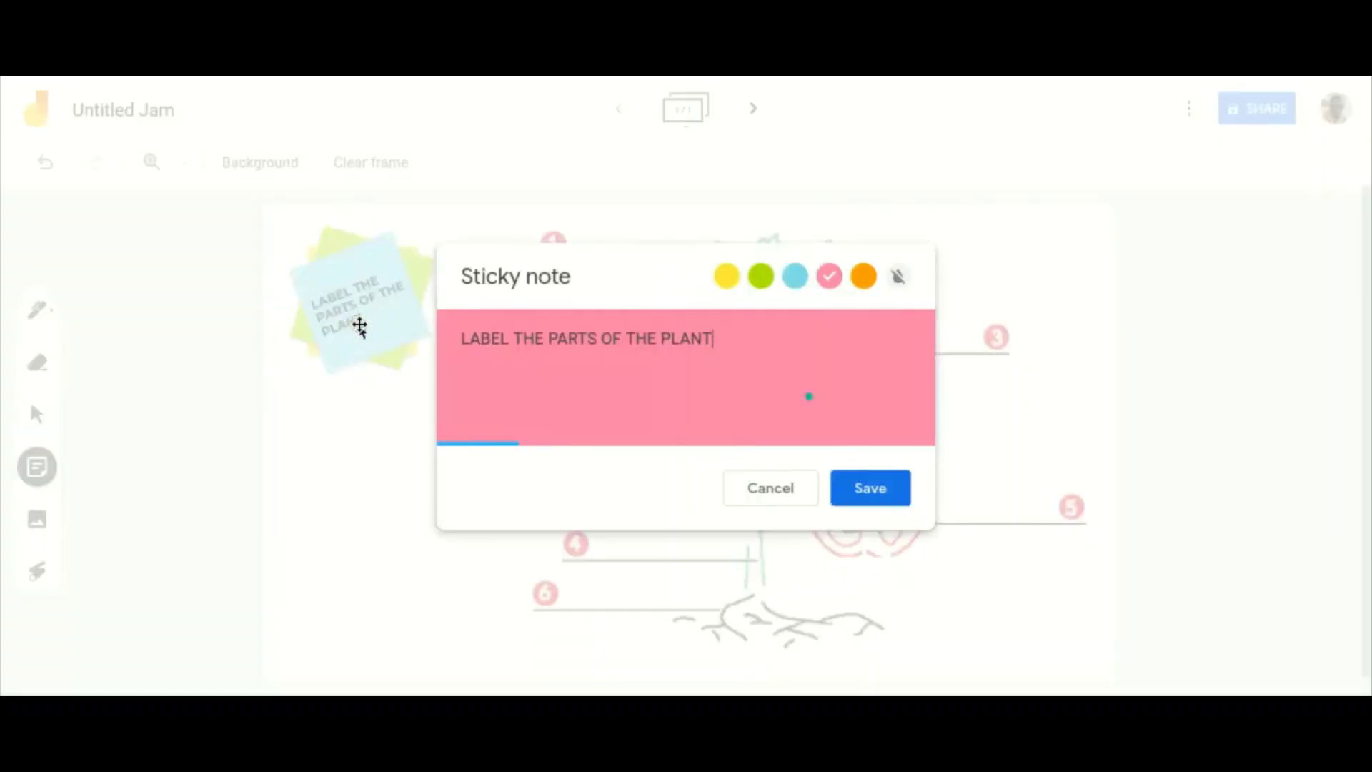
left_click(861, 277)
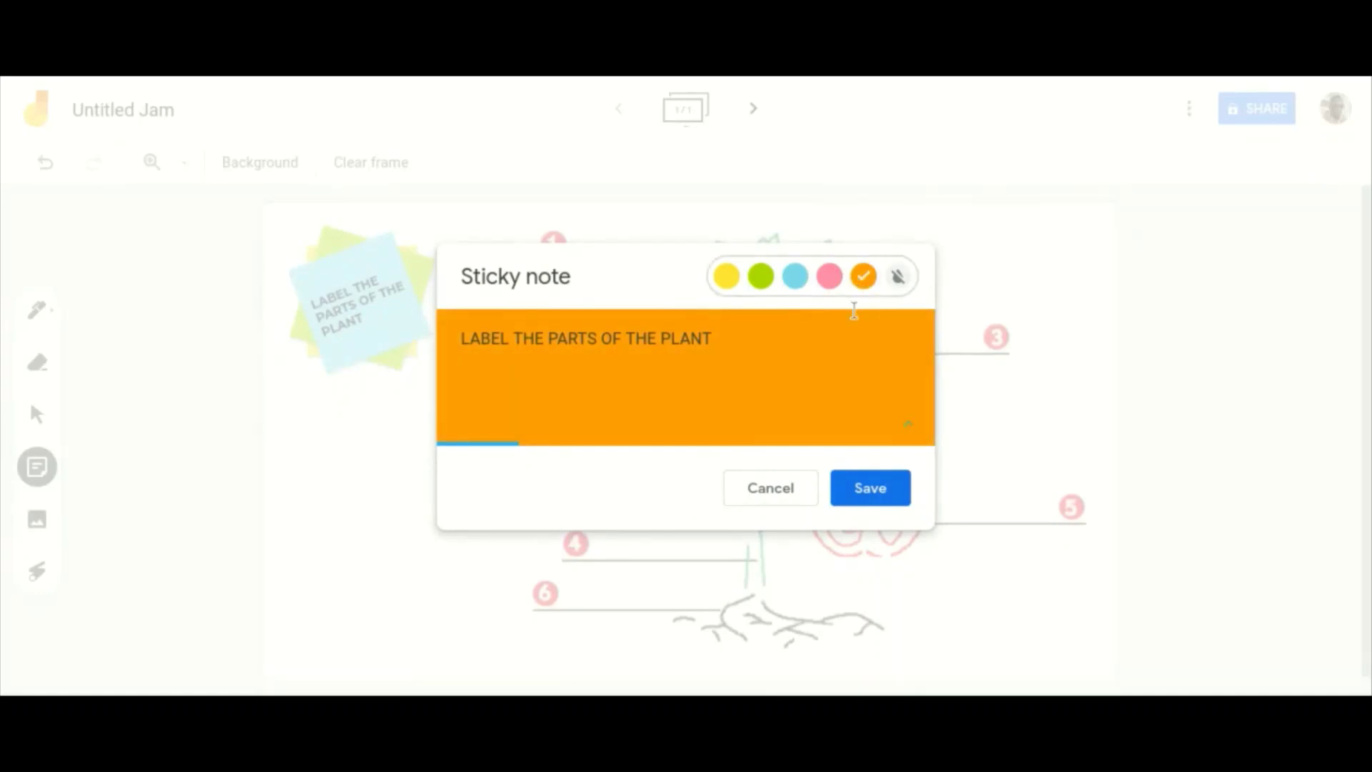
left_click(865, 490)
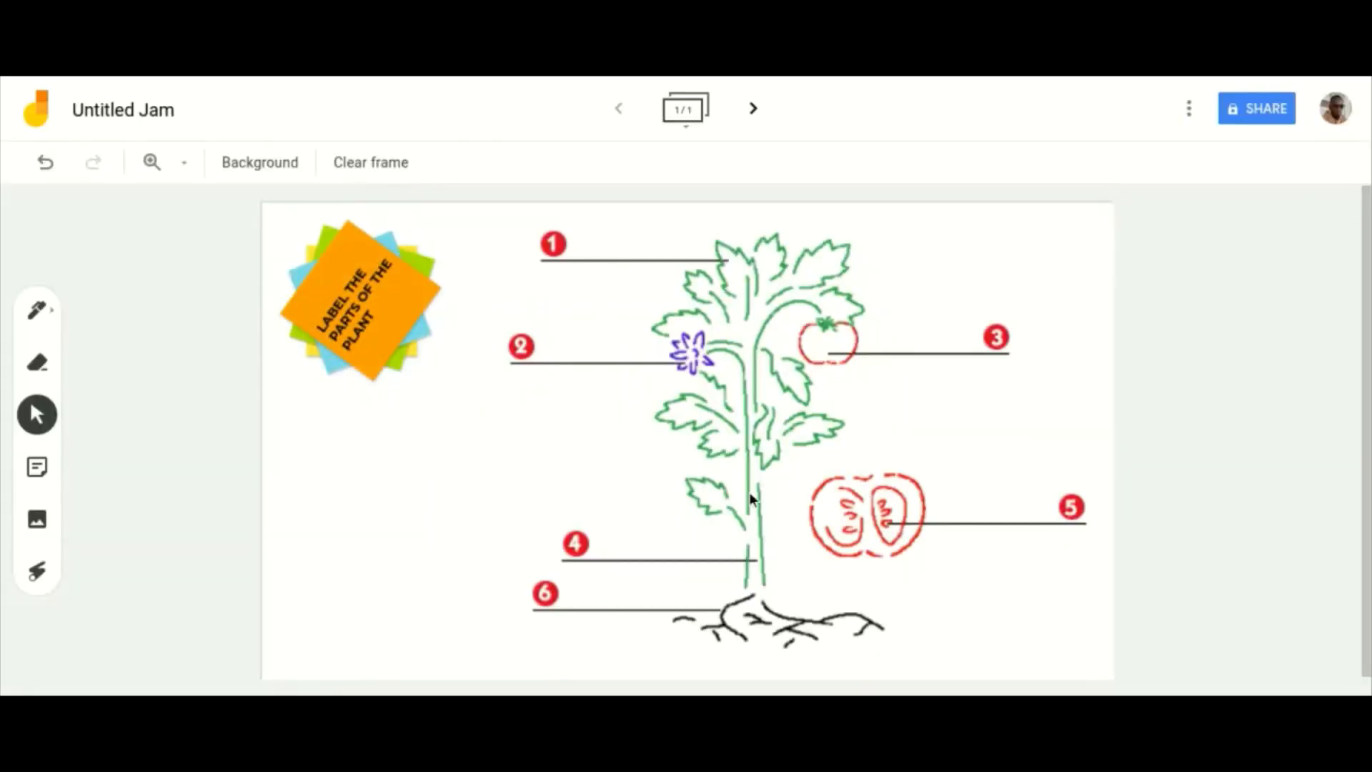
Add a transparent note 'WHAT DO PLANTS NEED TO GROW? USE IMAGES AS YOUR ANSWER.'
left_click(37, 468)
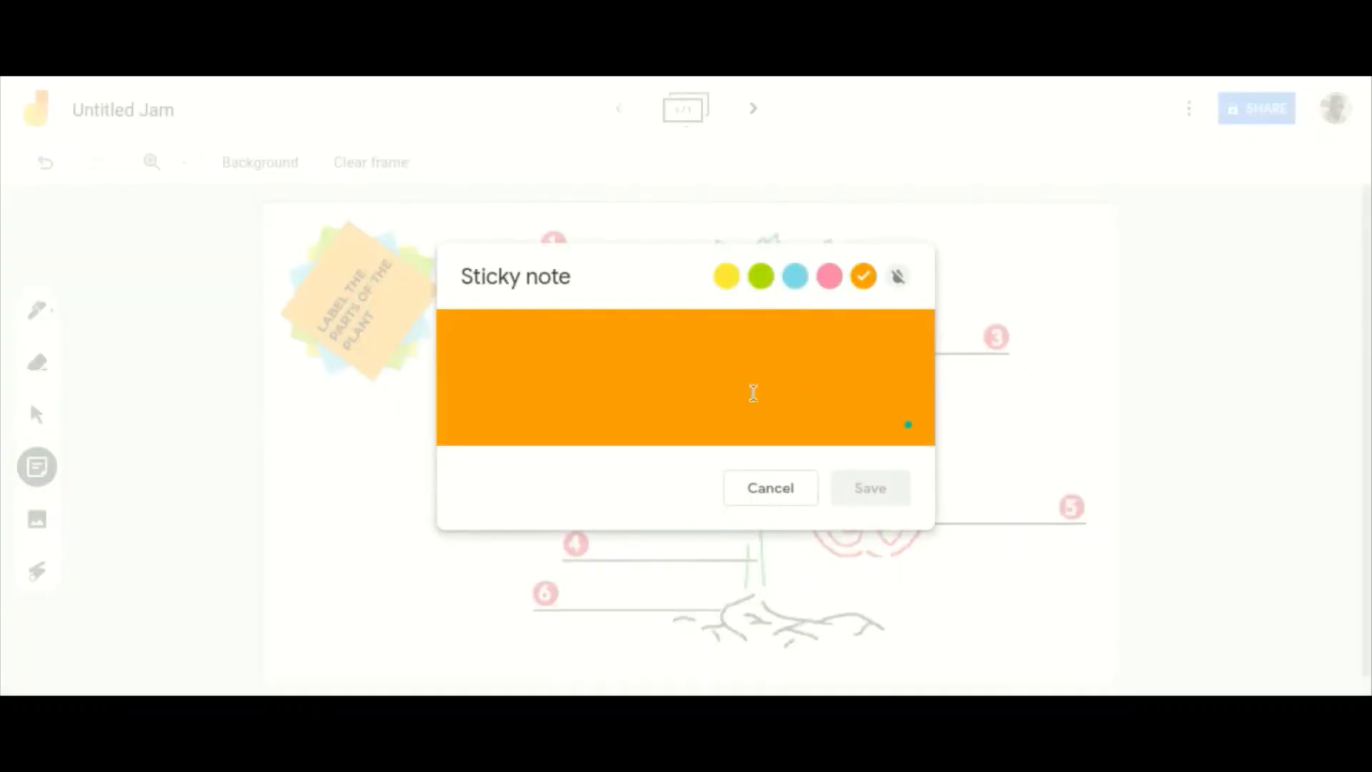
type("WHAT DO PLANTS NE")
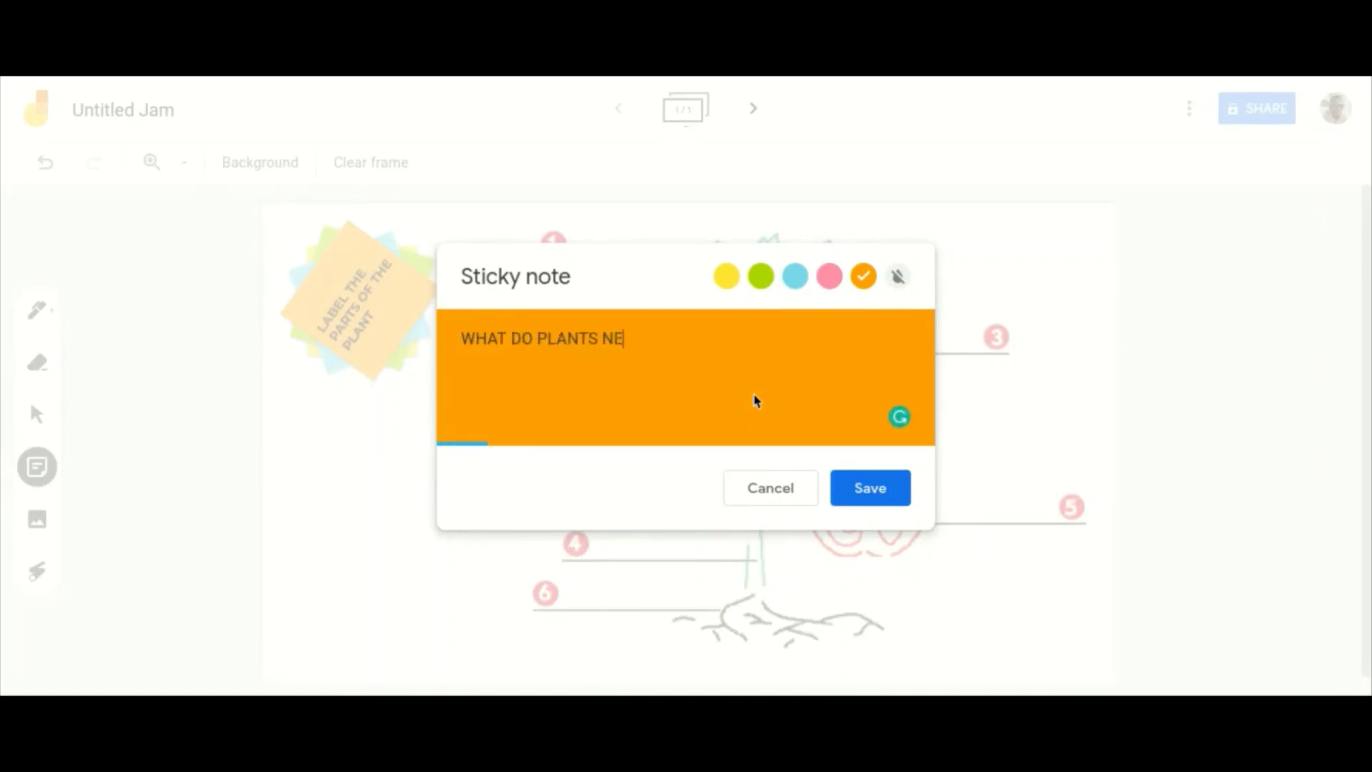
type("ED TO GROW")
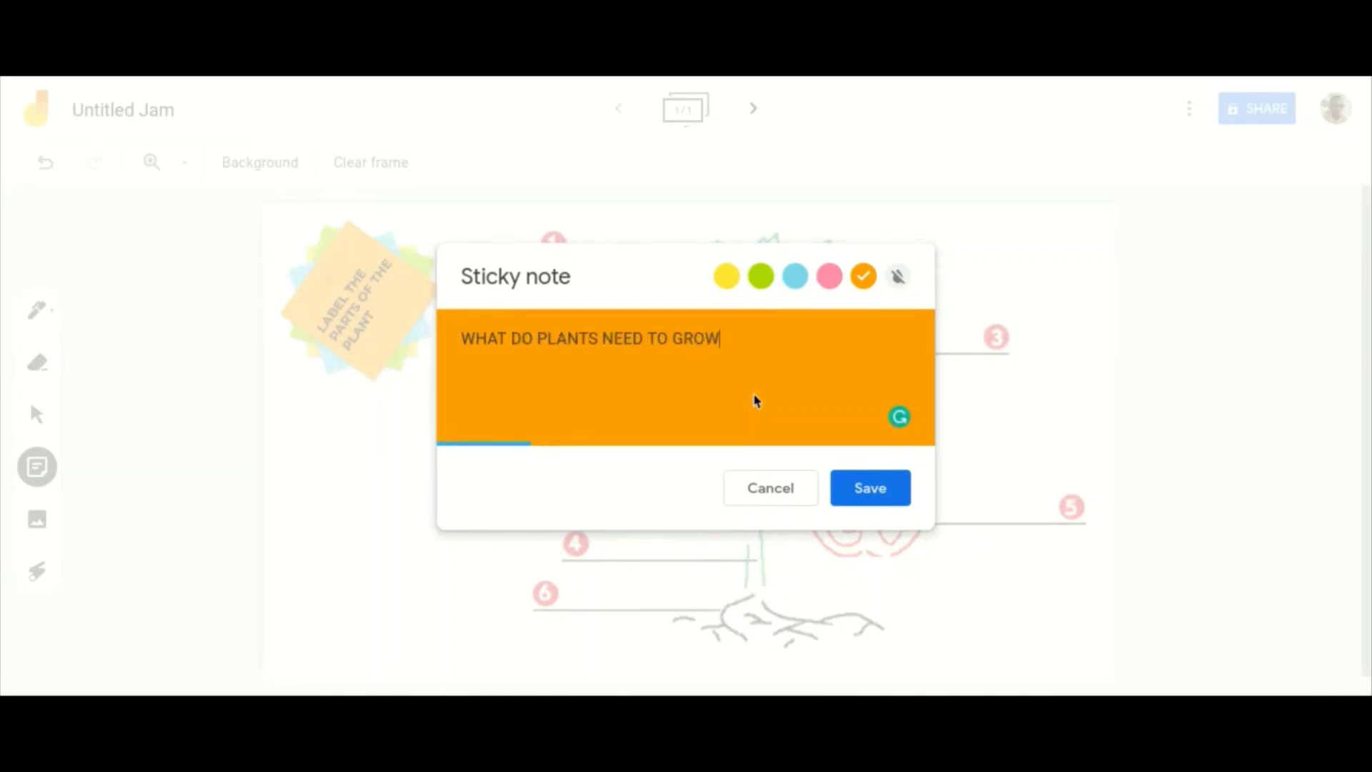
type("? USE IMAGE")
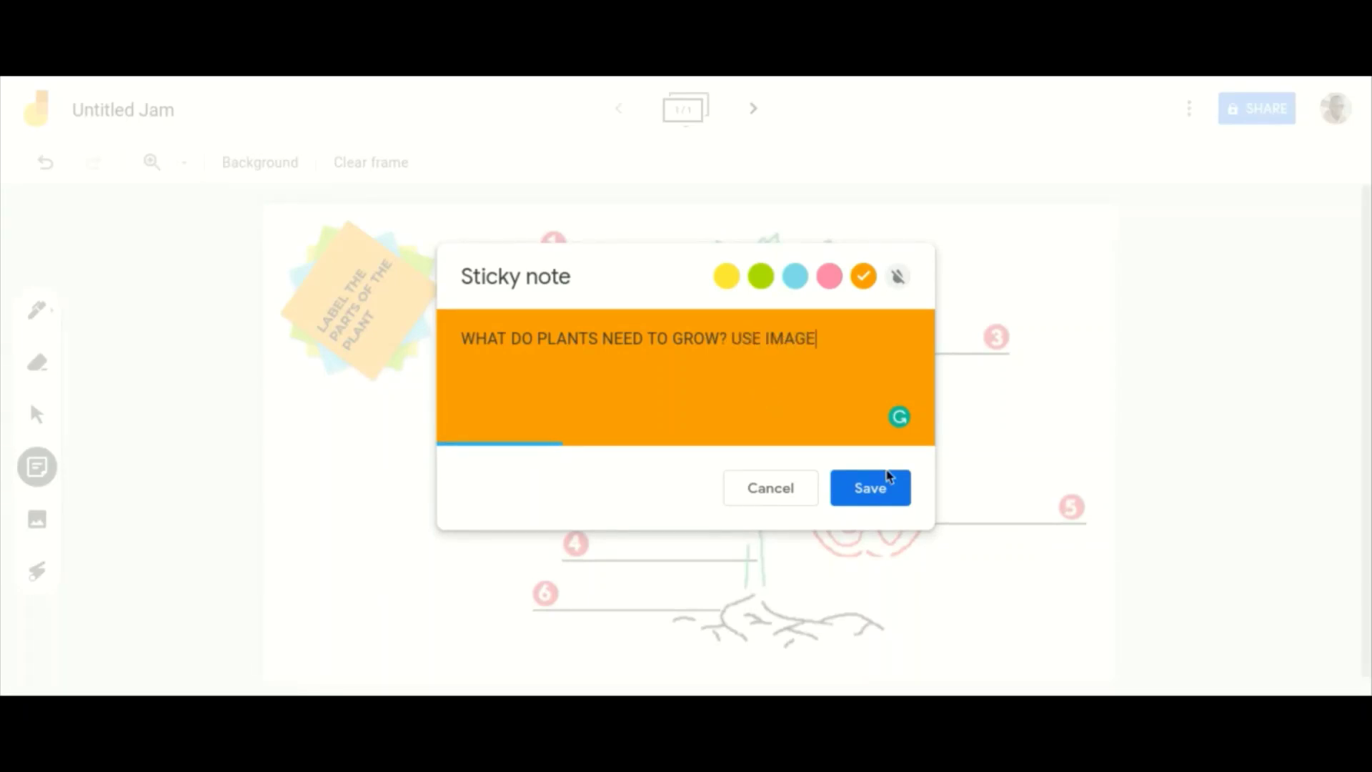
type("S AS YOUR ANSWER.")
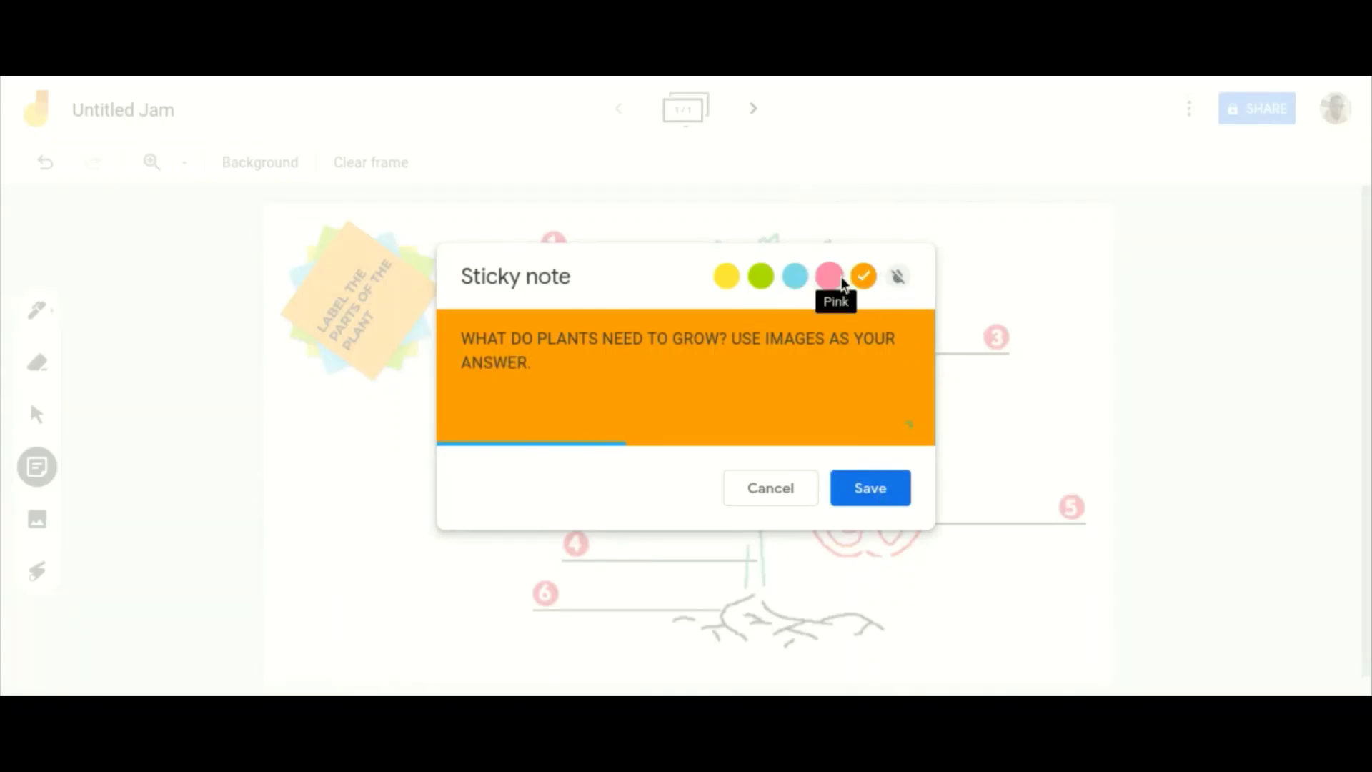
left_click(898, 276)
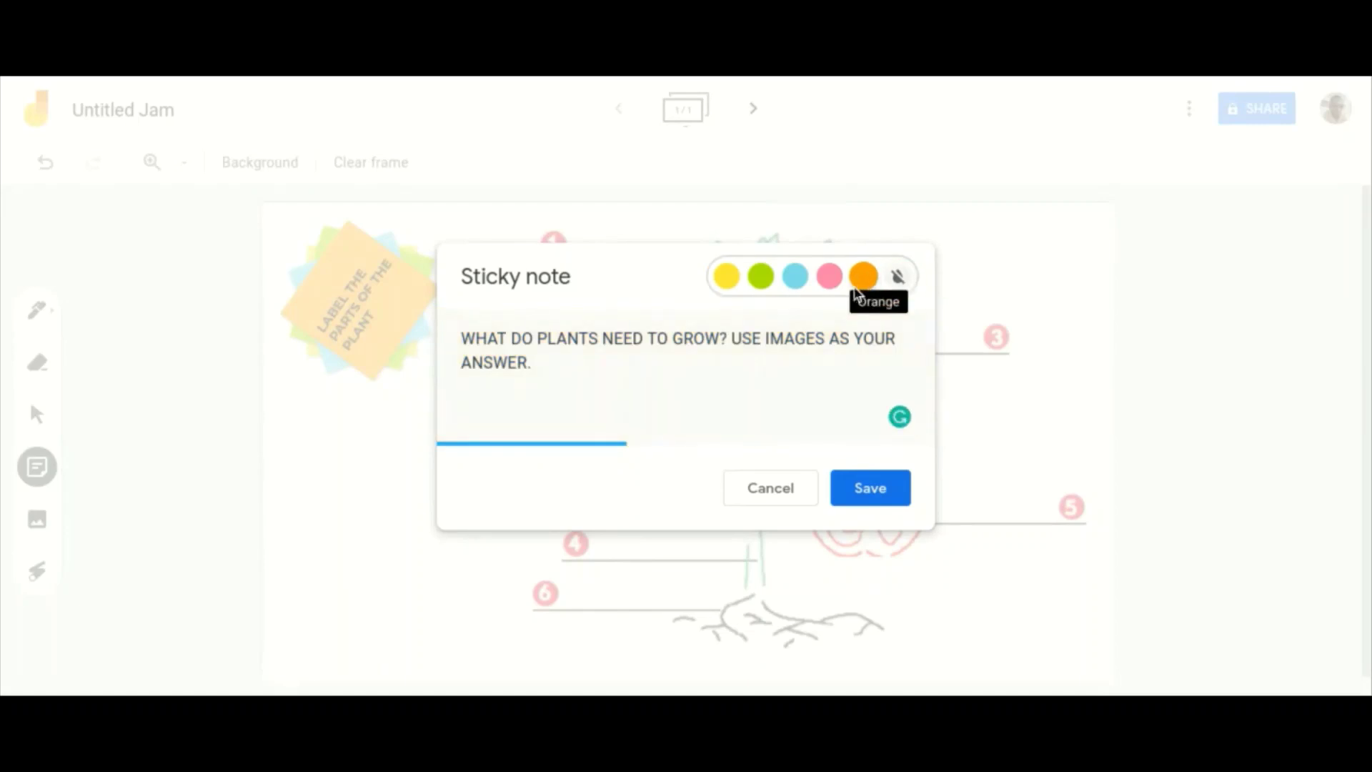
left_click(870, 488)
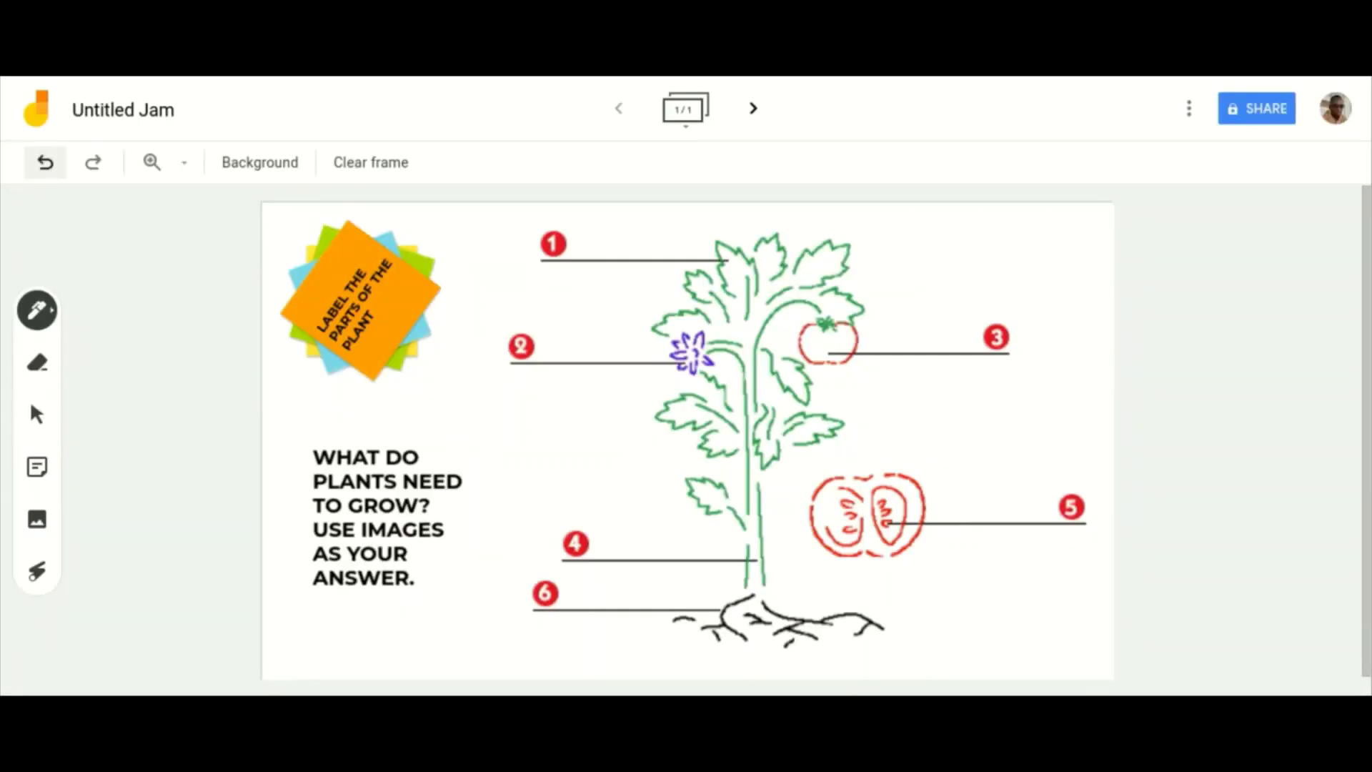
Change the jam title from Untitled Jam to 'Parts of a Plant'
left_click(110, 107)
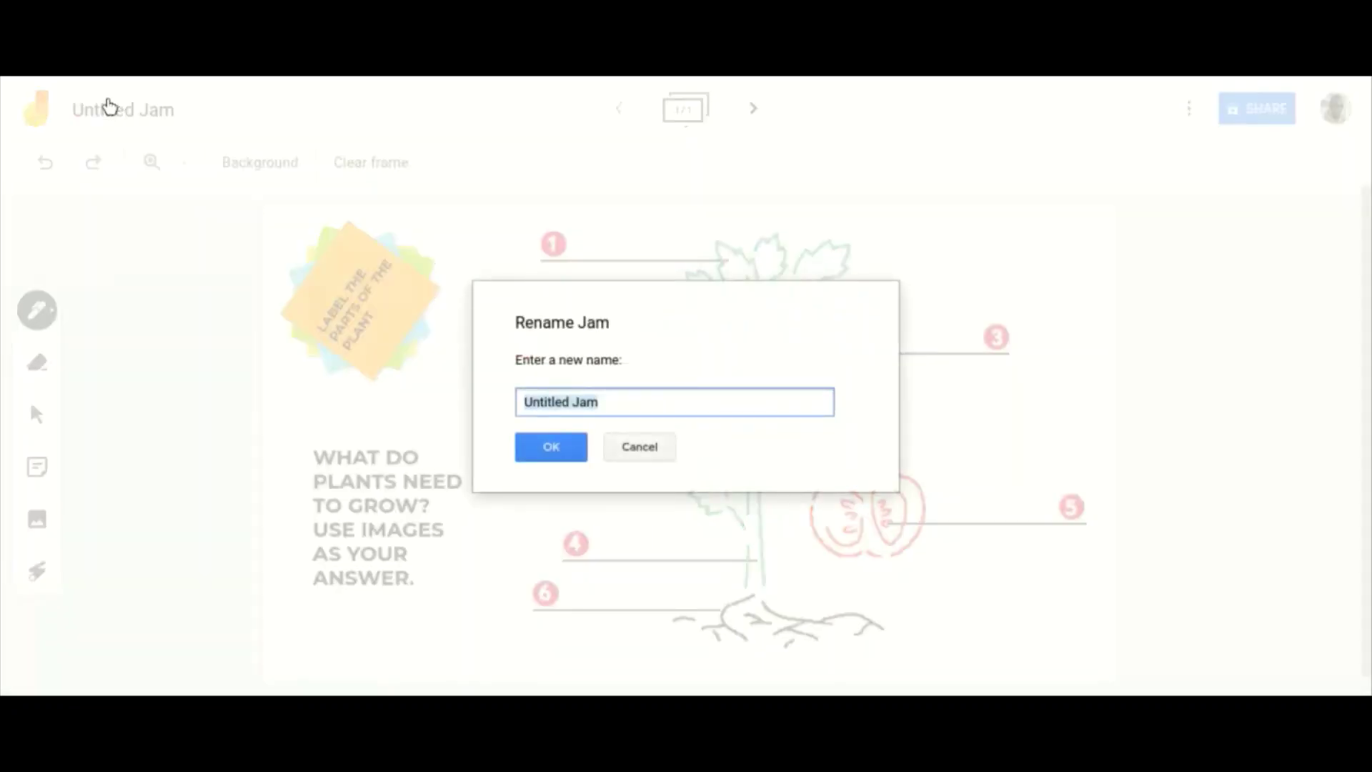
type("Parts of a Plant")
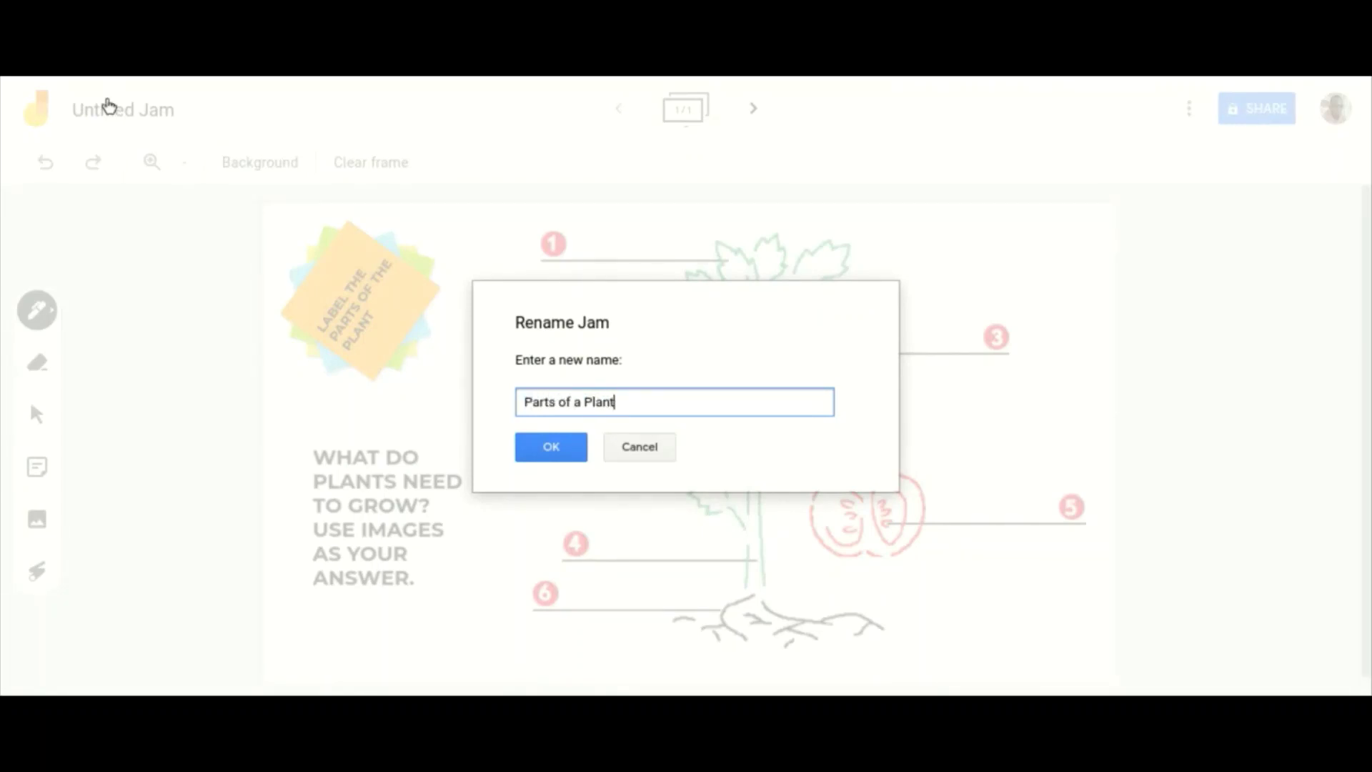
left_click(577, 447)
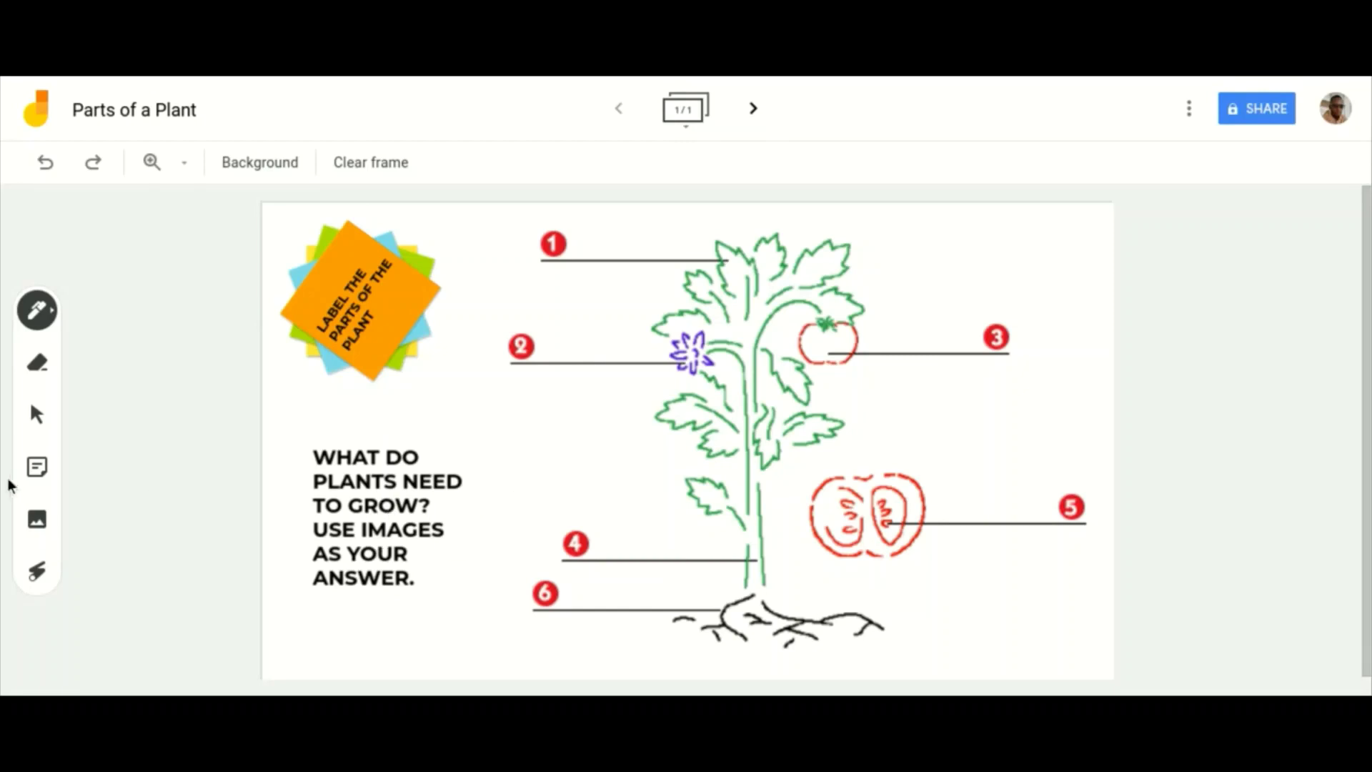
Circle the 'WHAT DO PLANTS NEED TO GROW?' question with the laser pointer
left_click(37, 570)
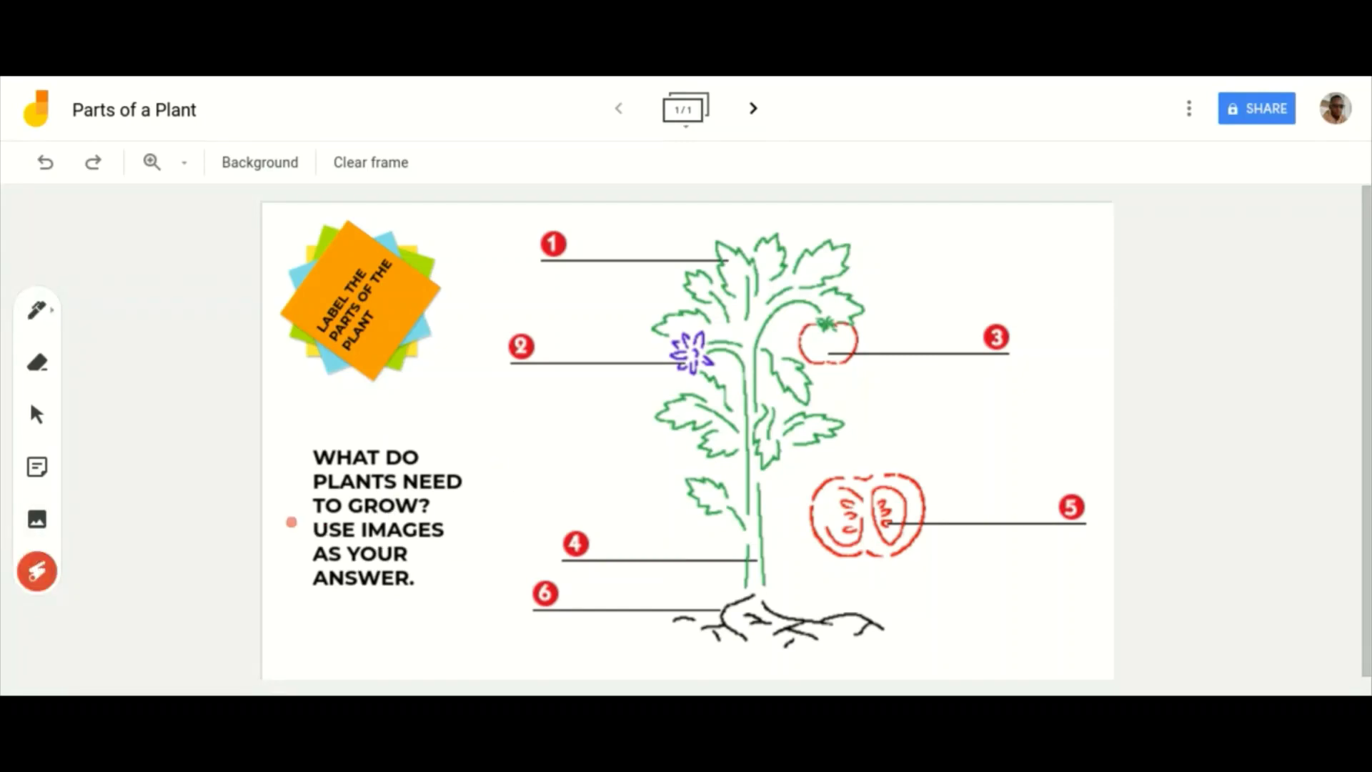
mouse_move(291, 521)
left_mouse_down()
mouse_move(400, 493)
mouse_move(396, 452)
mouse_move(293, 529)
left_mouse_up()
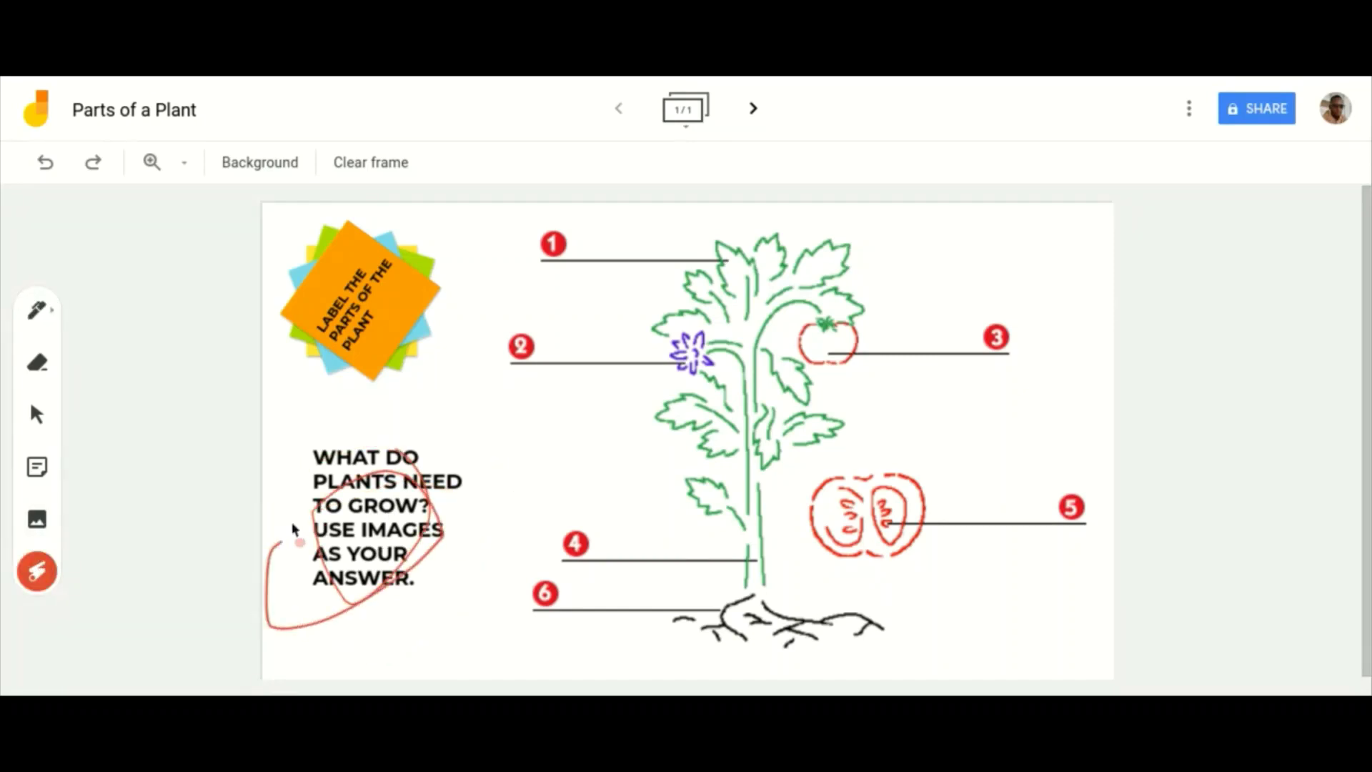
Insert a smiling sun GIF found by searching 'sun gif'
left_click(40, 520)
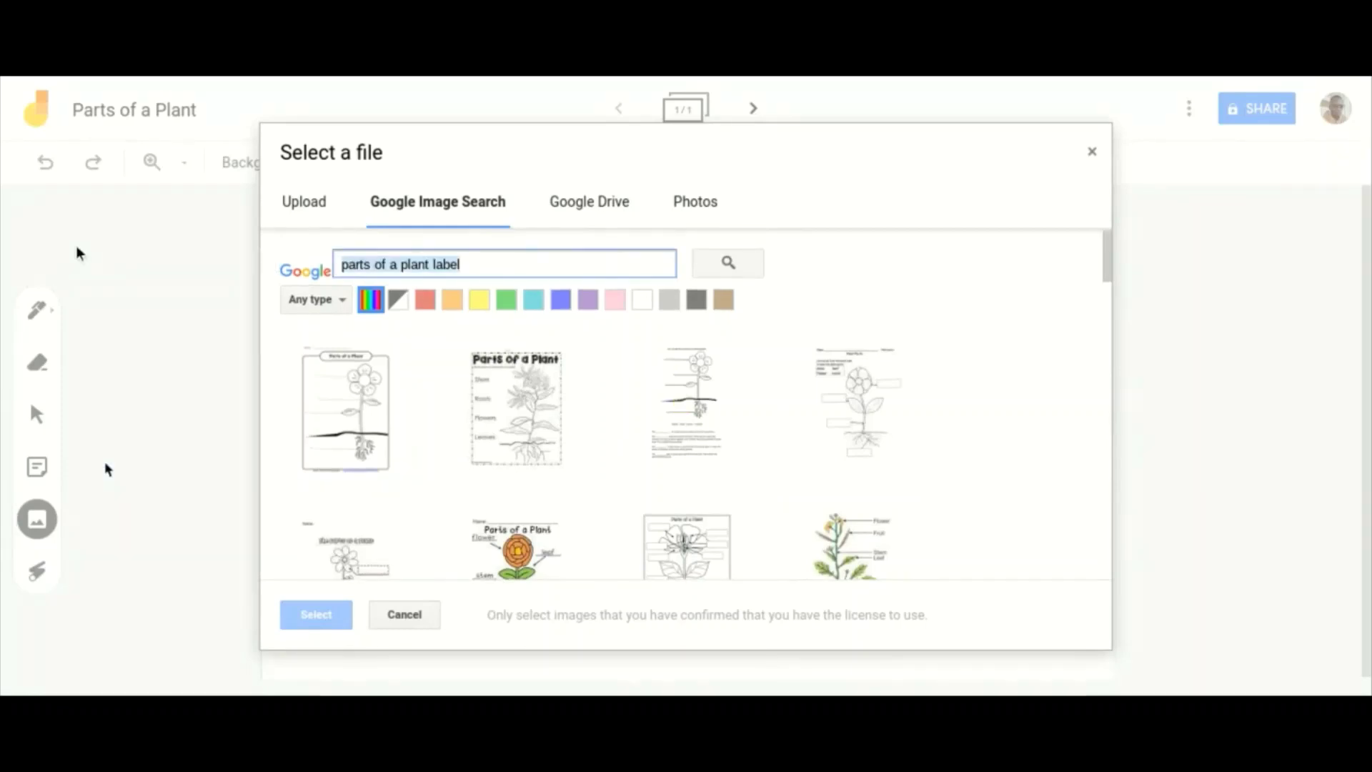
type("sun gif")
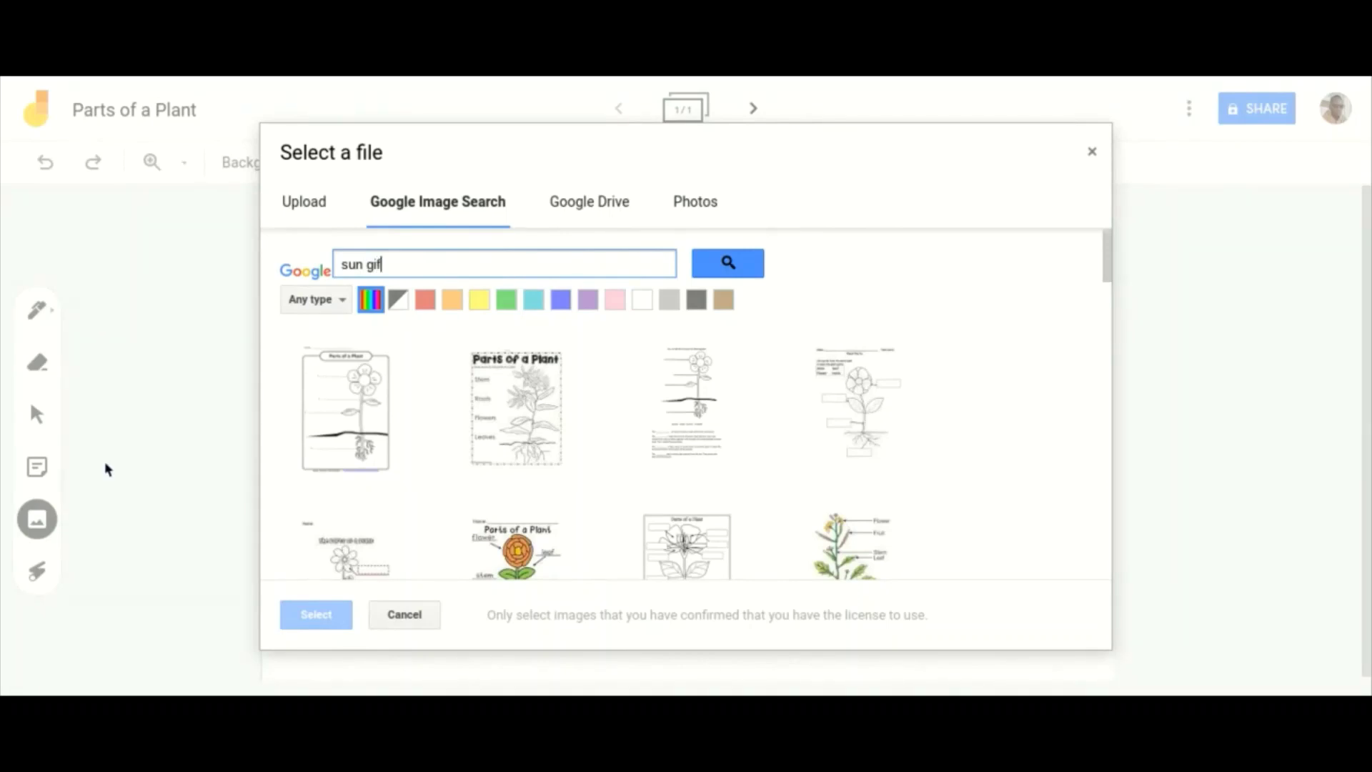
key("Return")
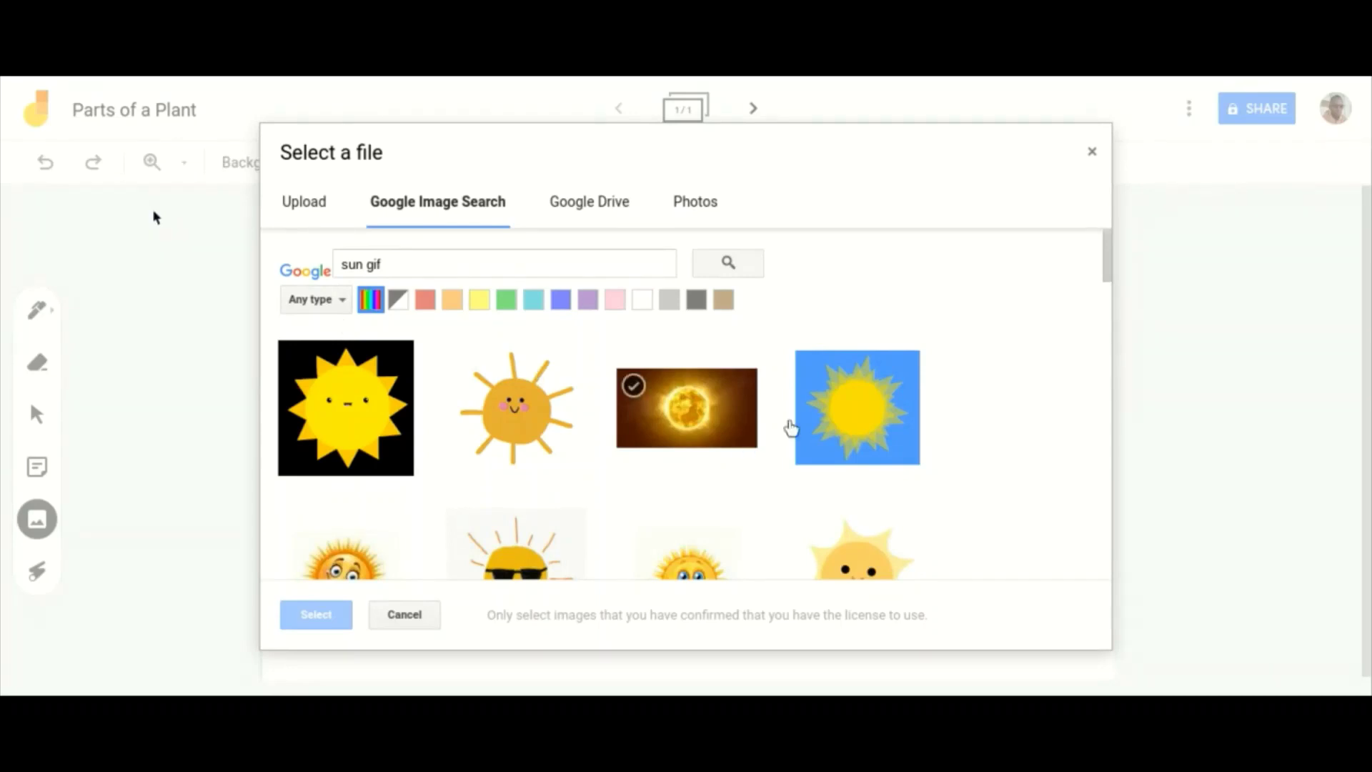
left_click_drag(1104, 277, 1113, 296)
left_click(906, 388)
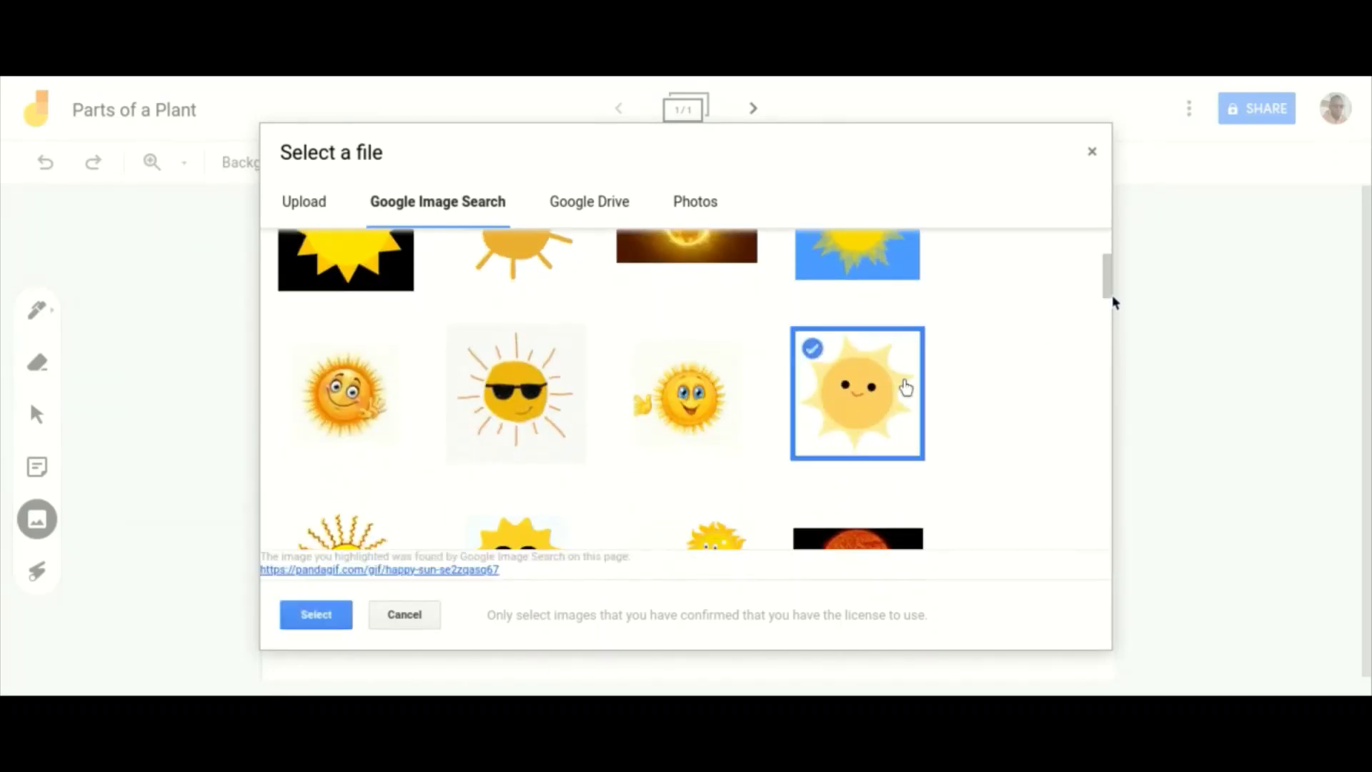
left_click(320, 619)
Shrink the sun to a small icon in the frame's top-right corner
left_click_drag(715, 391, 951, 293)
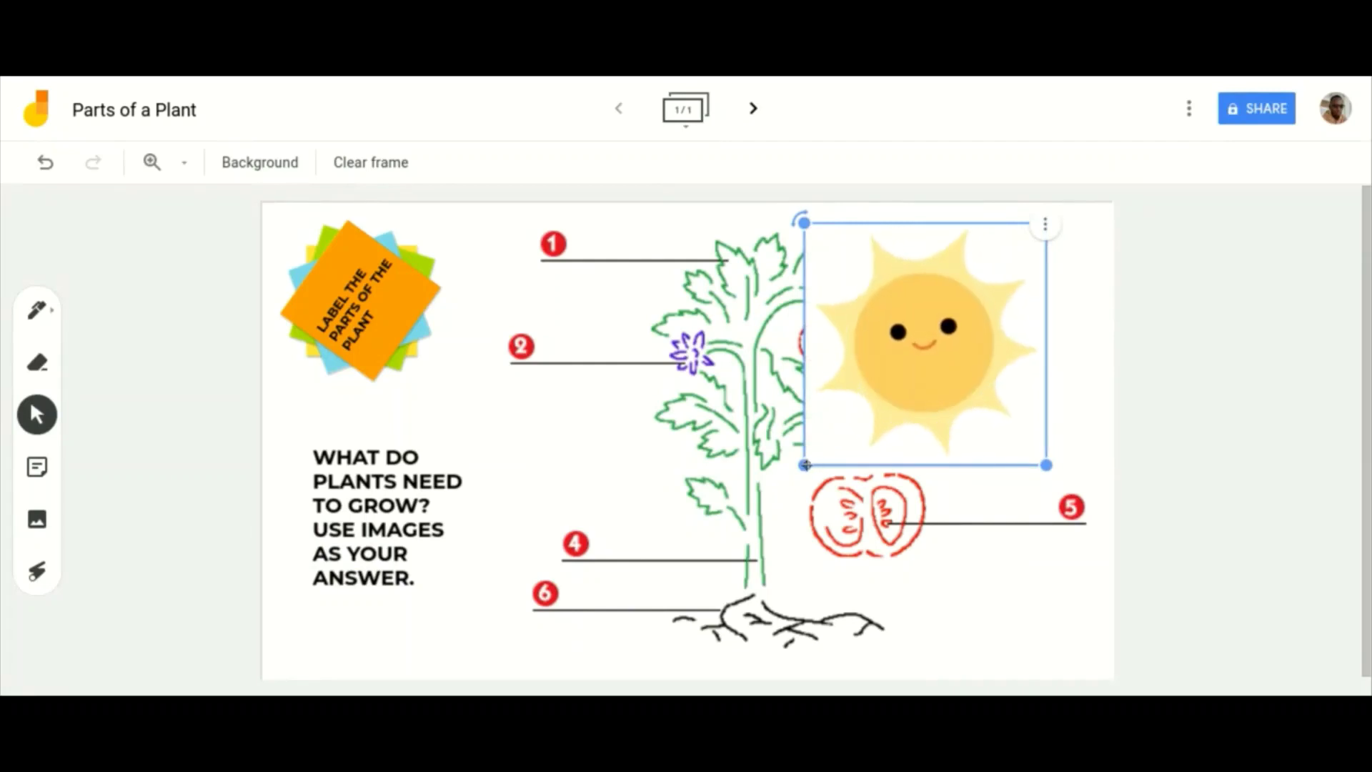
left_click_drag(806, 463, 979, 346)
left_click_drag(1004, 259, 1056, 251)
left_click(1136, 298)
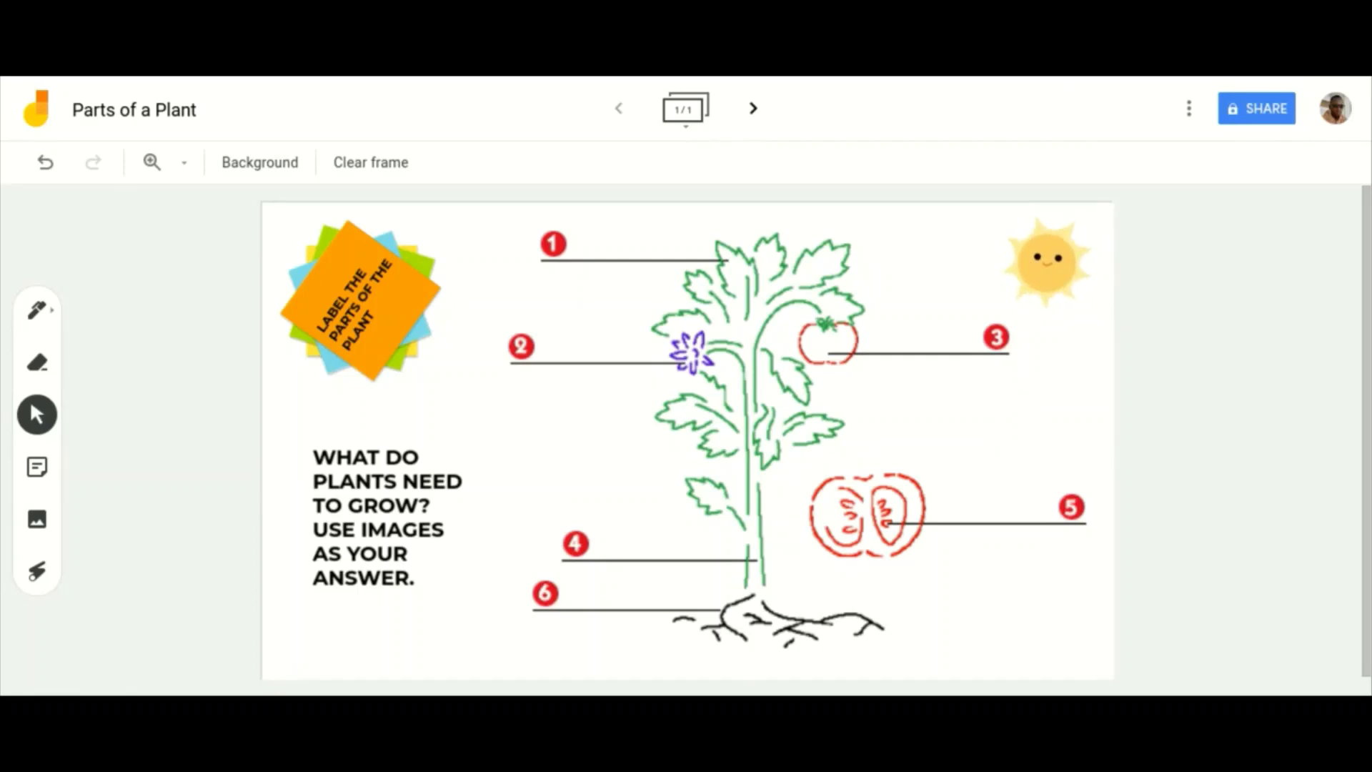
Insert a soil-pile image from a 'soil clipart gif' search, shrink it, and place it under the roots
left_click(39, 525)
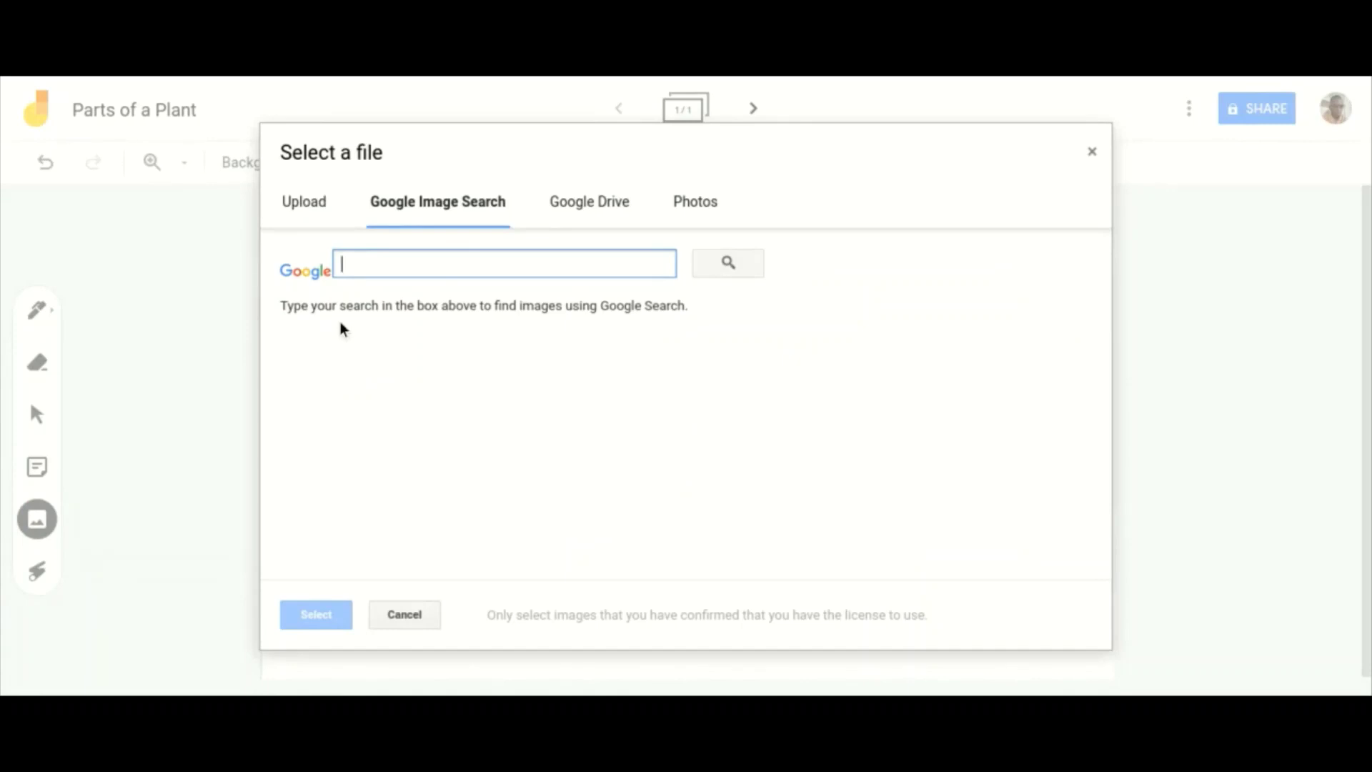
type("soil cl")
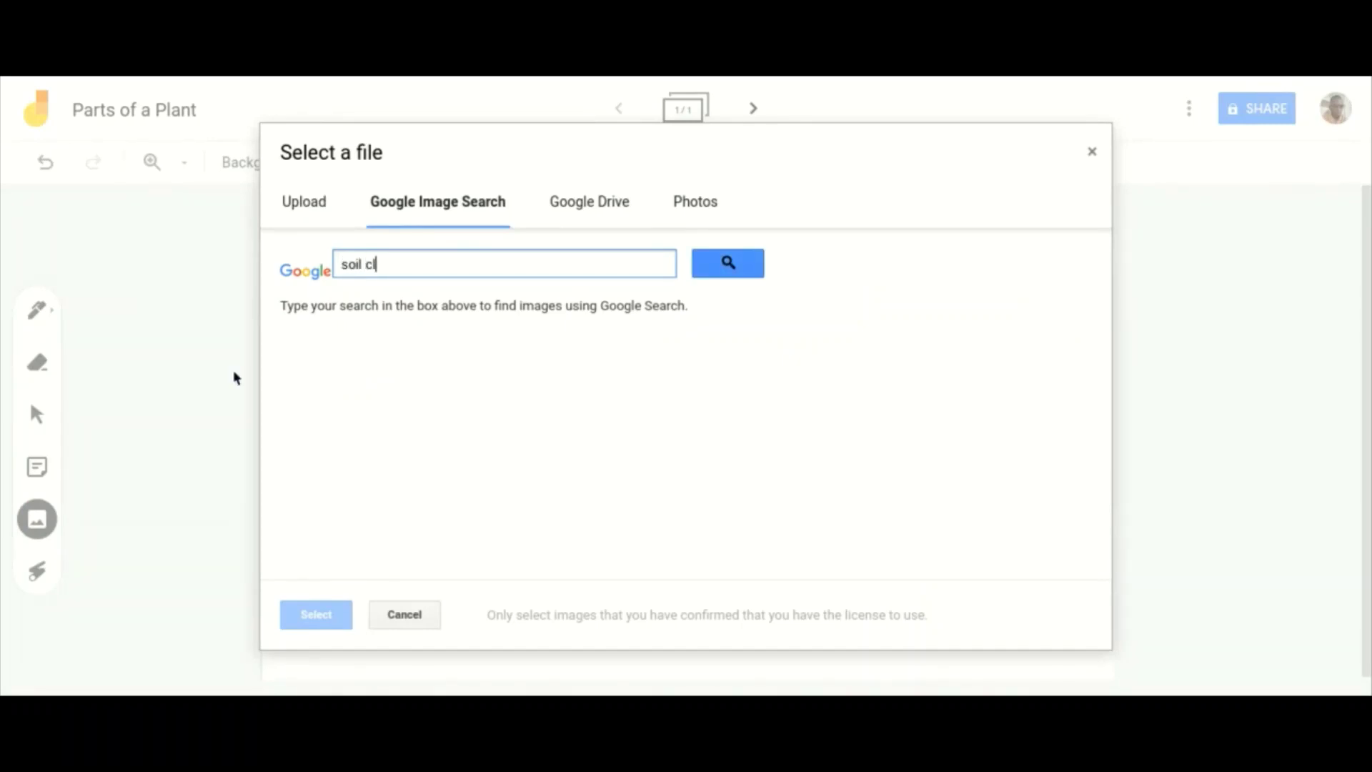
type("ipart gif")
key("Return")
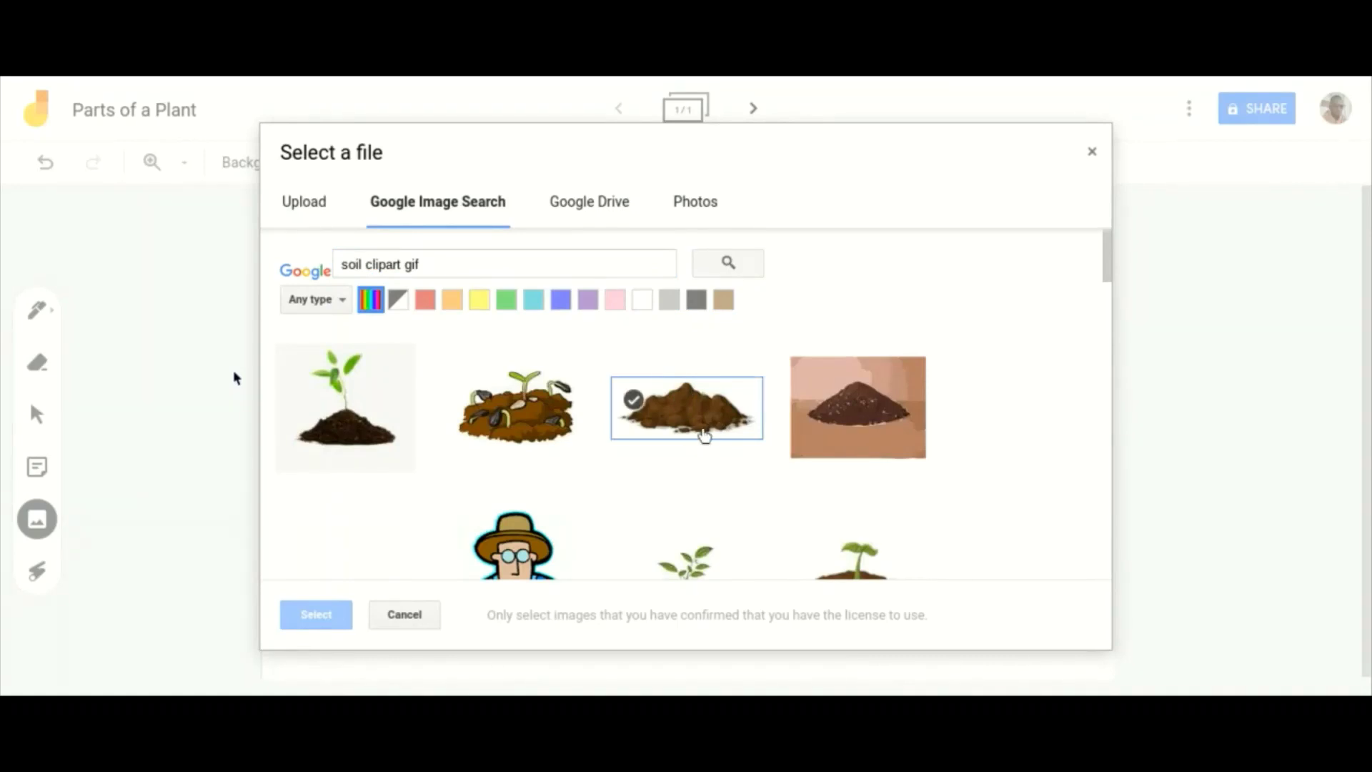
double_click(667, 412)
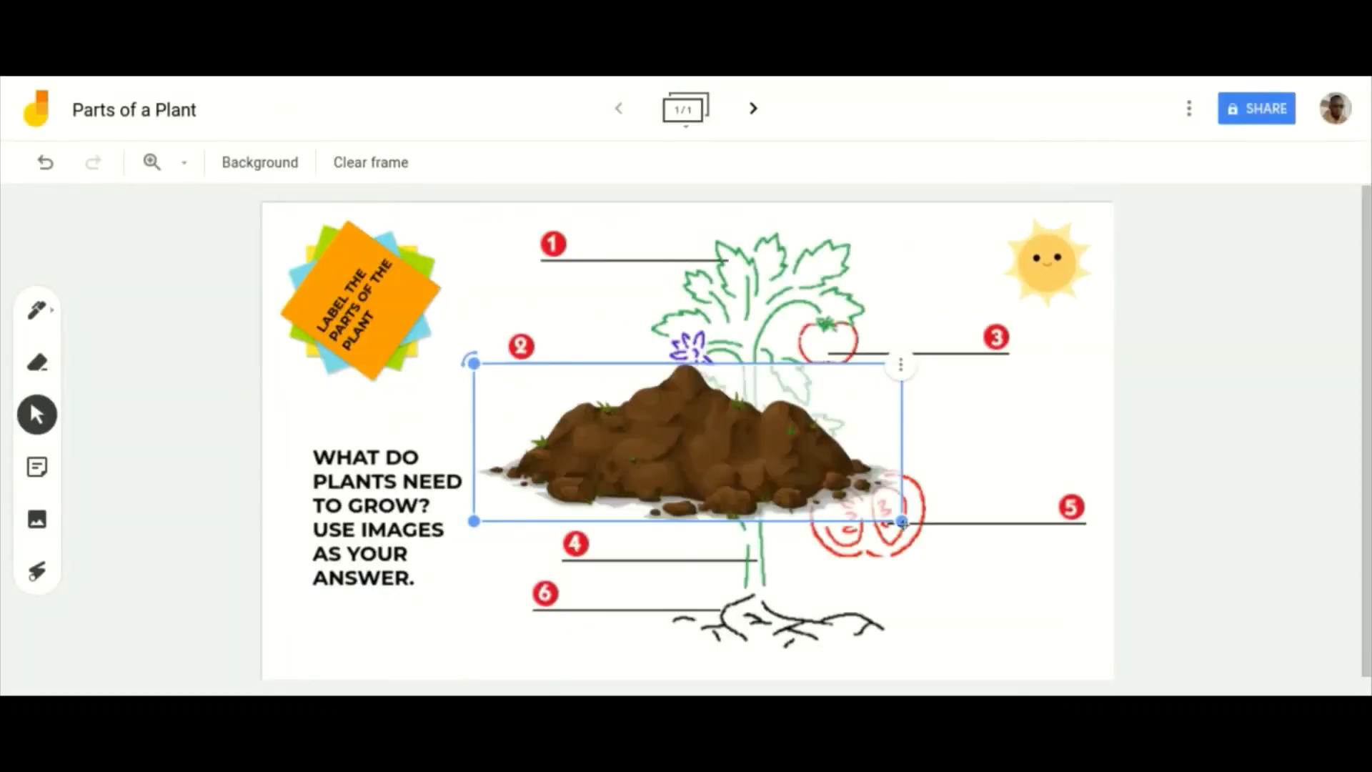
left_click_drag(901, 522, 804, 484)
left_click_drag(651, 405, 836, 603)
left_click(1183, 478)
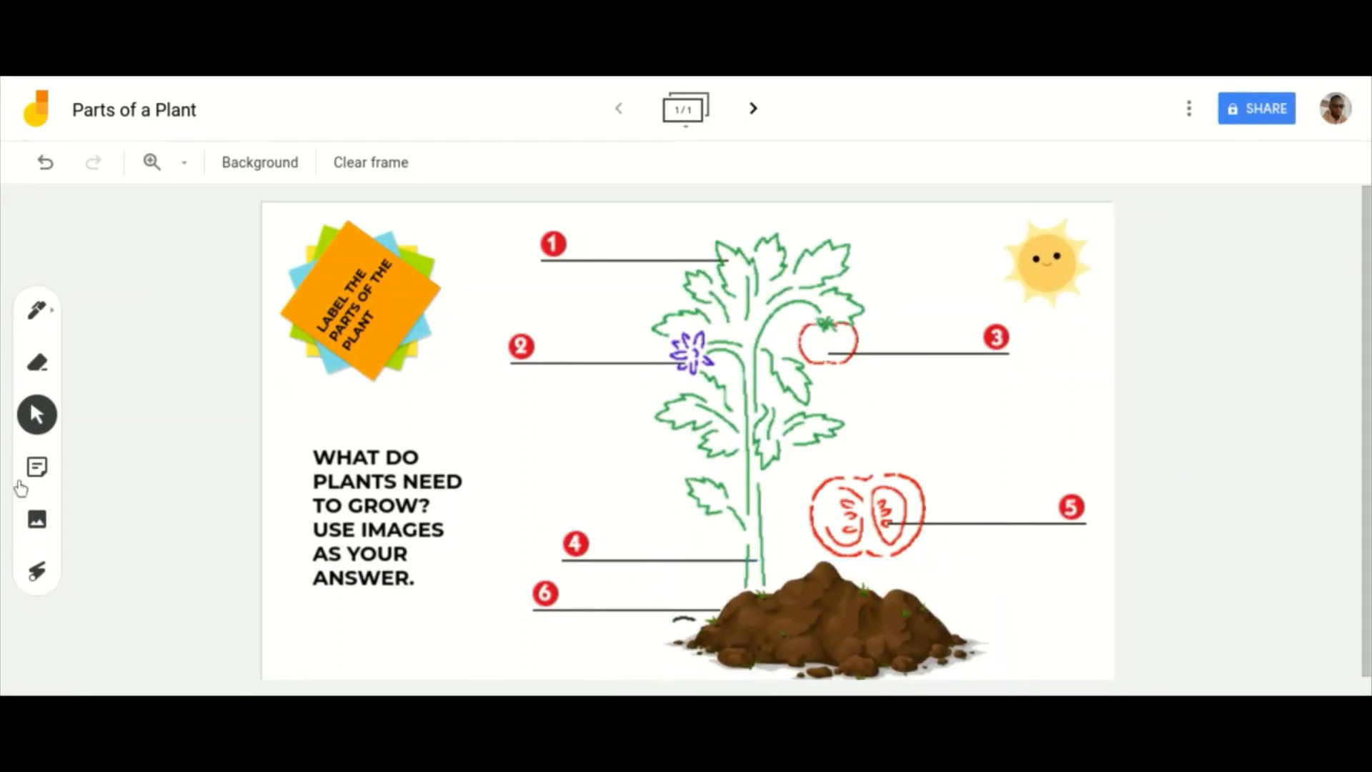
Search images for 'rain' and insert the falling-raindrops result onto the worksheet
left_click(37, 519)
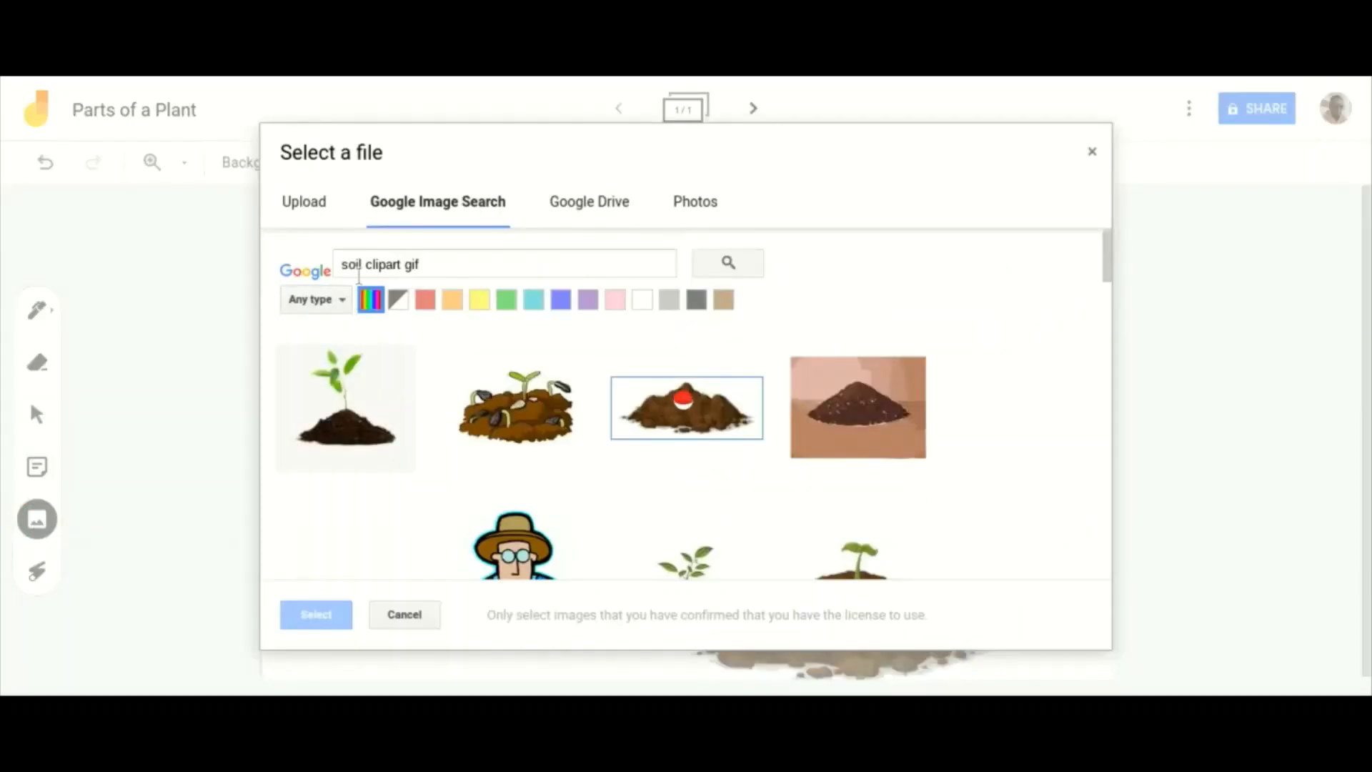
left_click(353, 270)
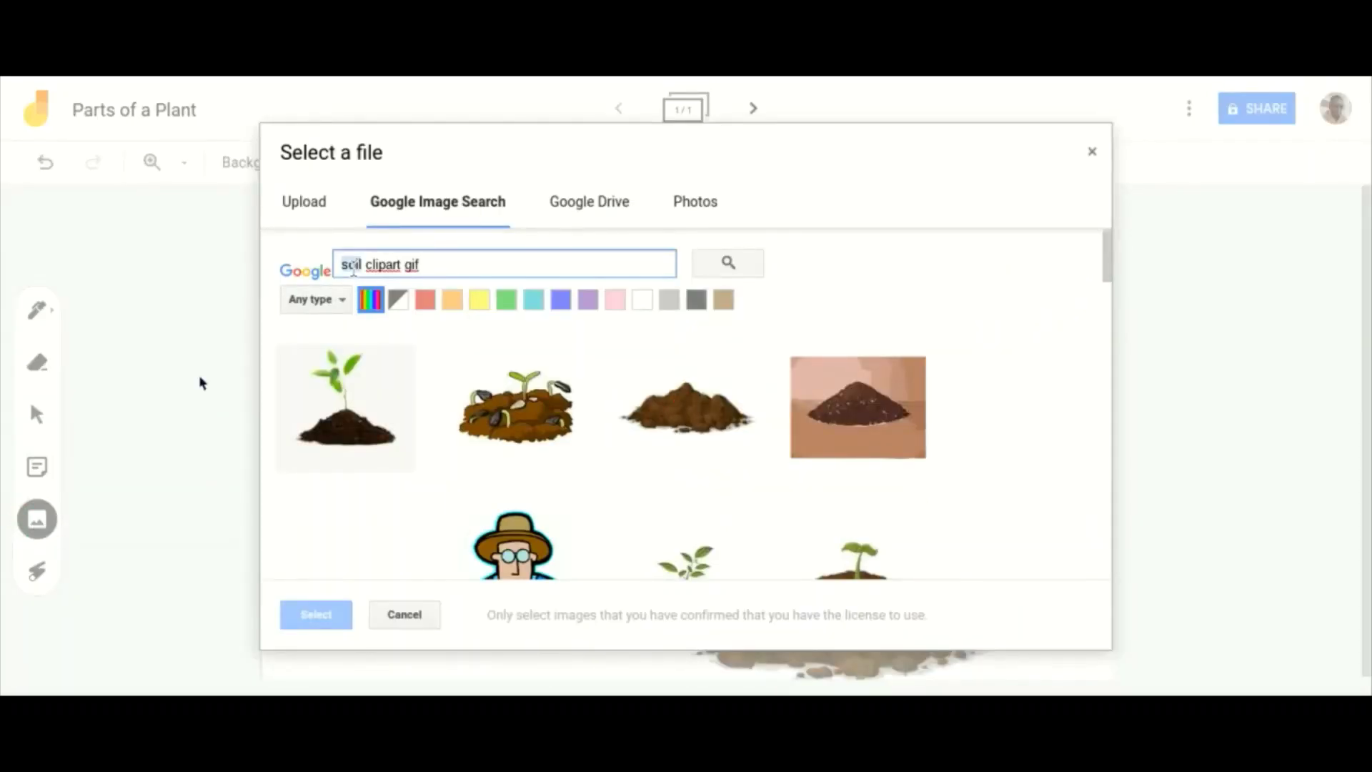
type("rain")
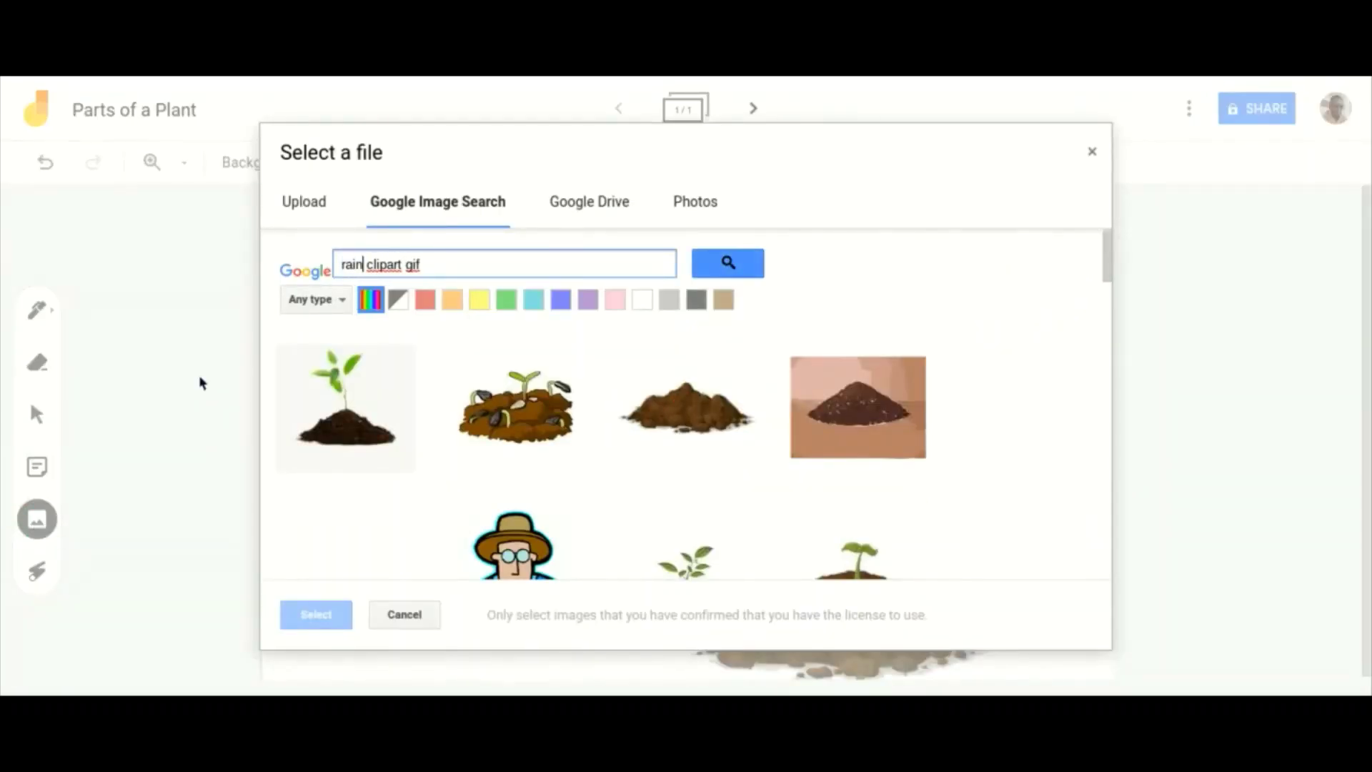
key("Return")
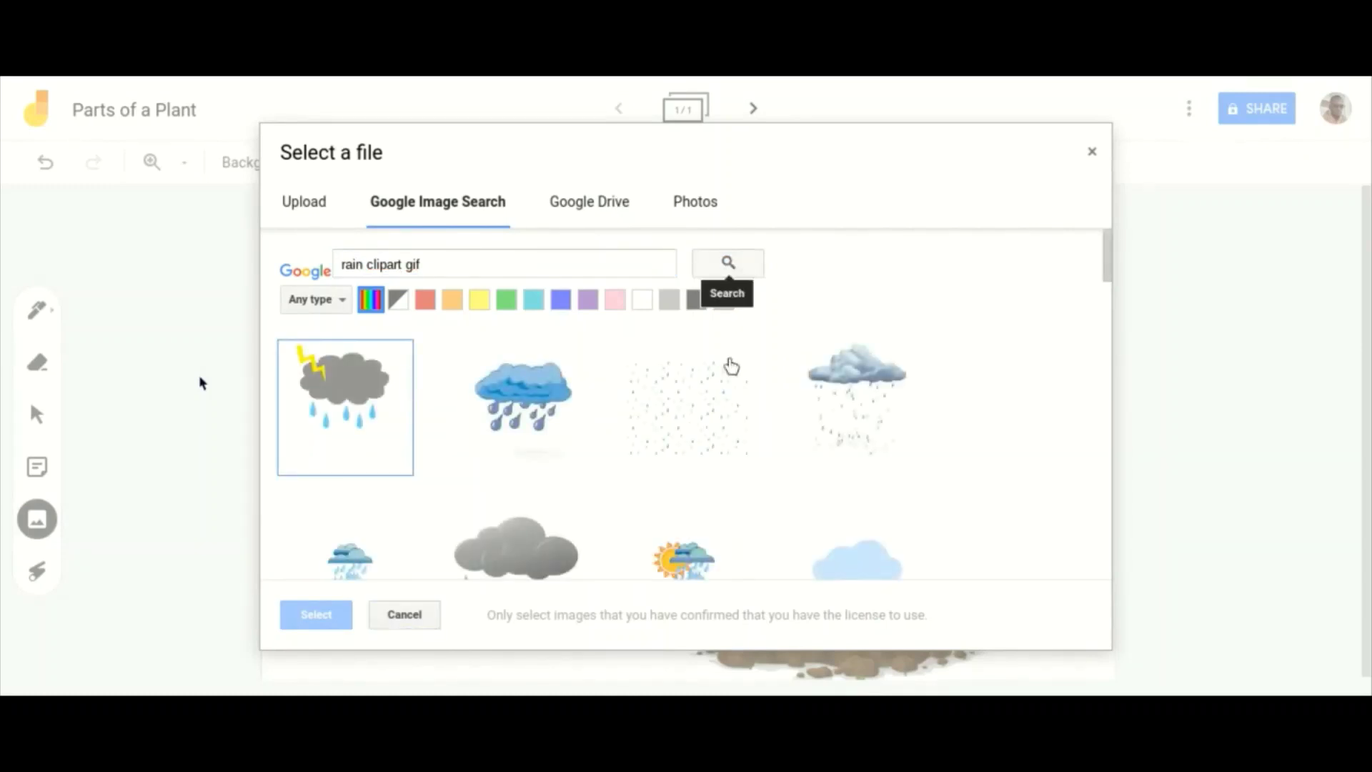
left_click(714, 413)
double_click(714, 413)
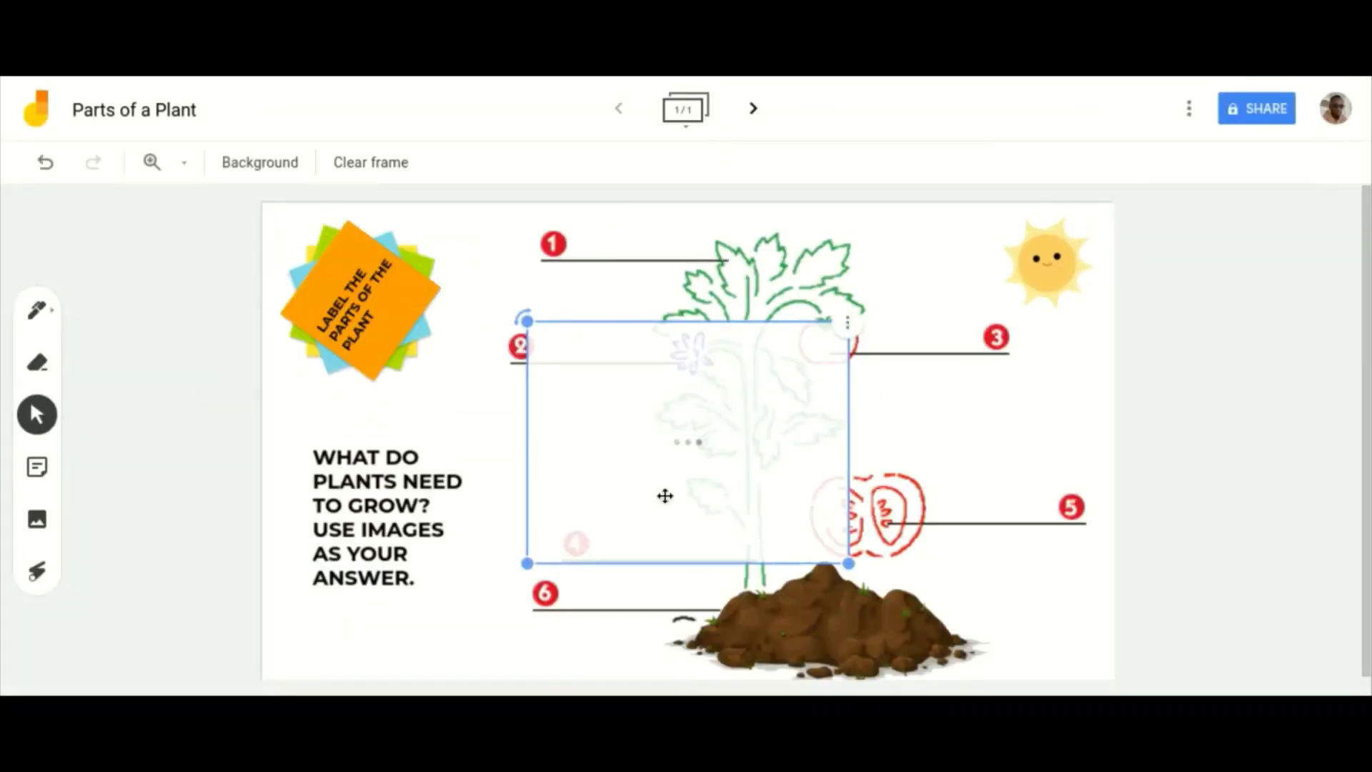
Move the rain image to the top and enlarge it over the plant drawing
left_click_drag(665, 493, 622, 383)
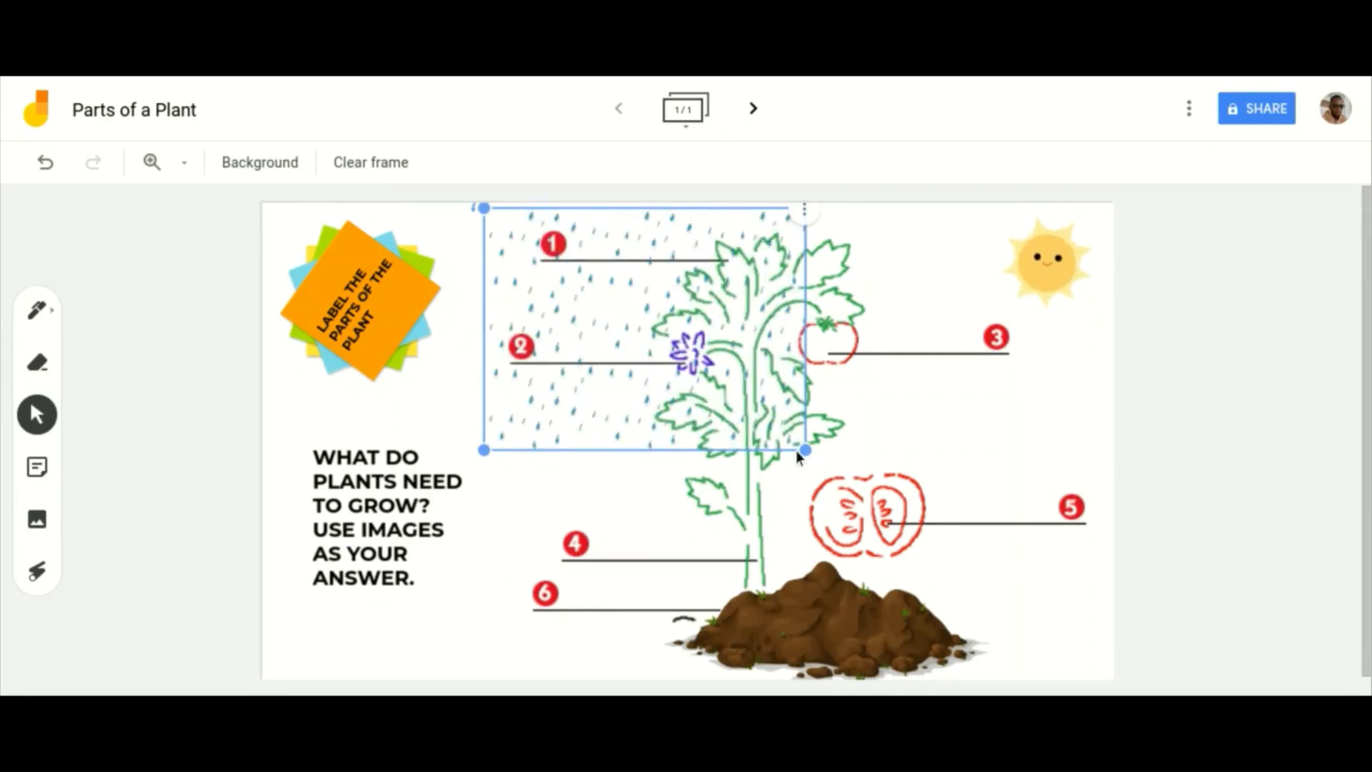
left_click_drag(805, 450, 1105, 674)
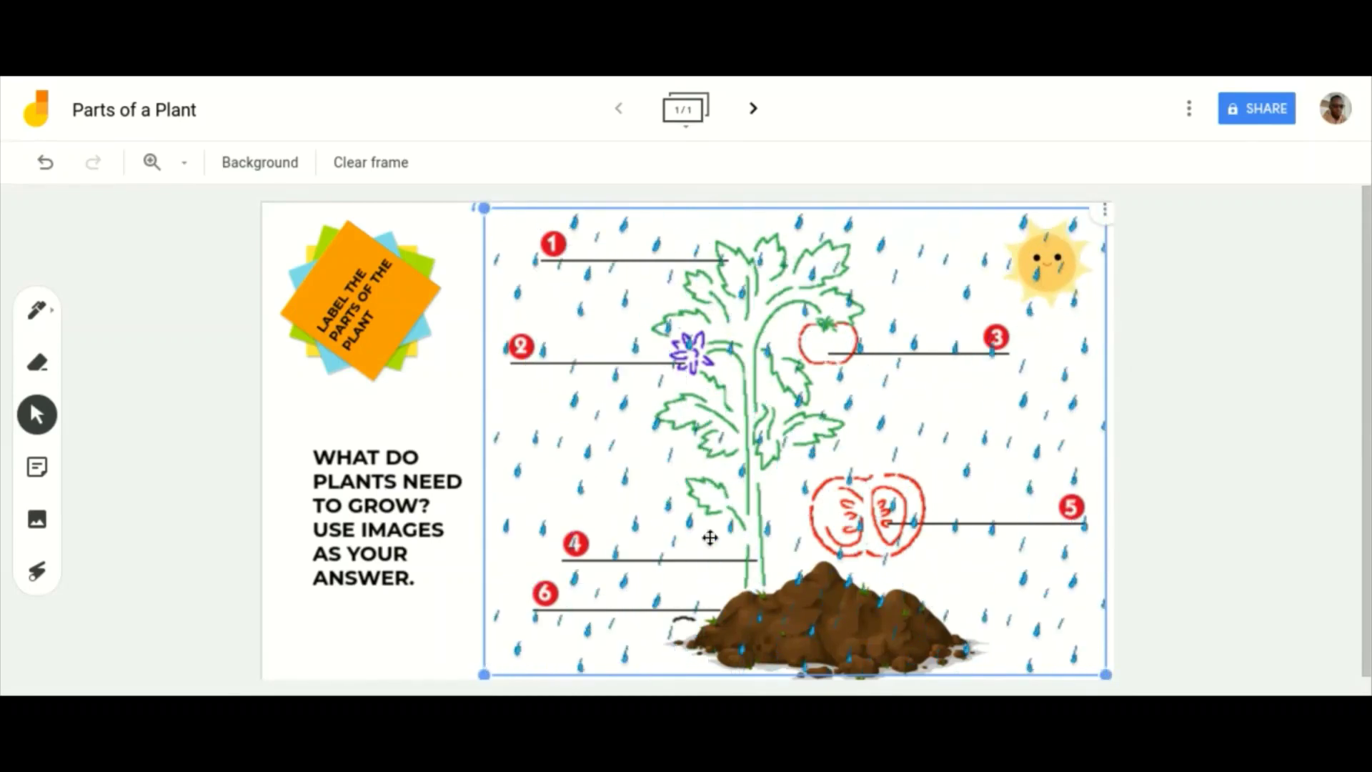
left_click(1223, 416)
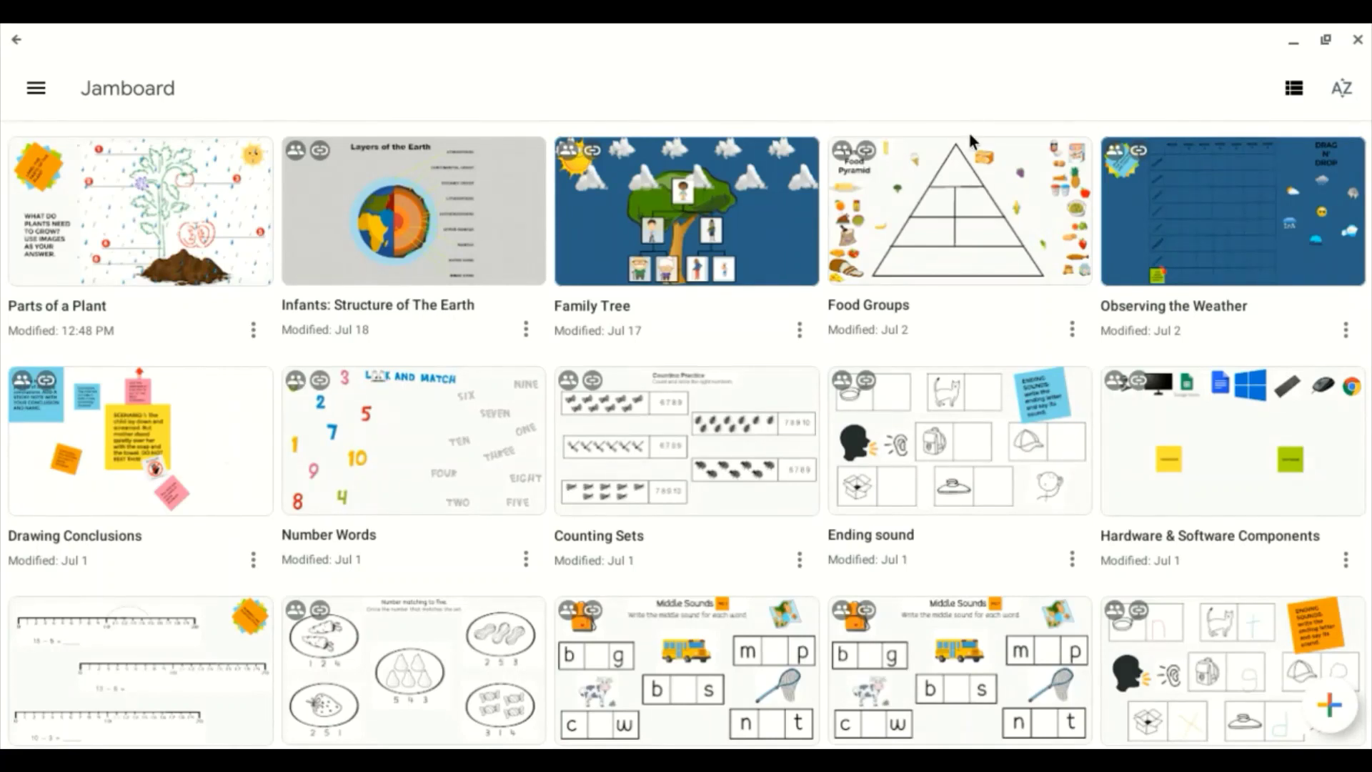
Create a new blank jam and rename it from Untitled Jam to 'Time Jam'
left_click(1330, 705)
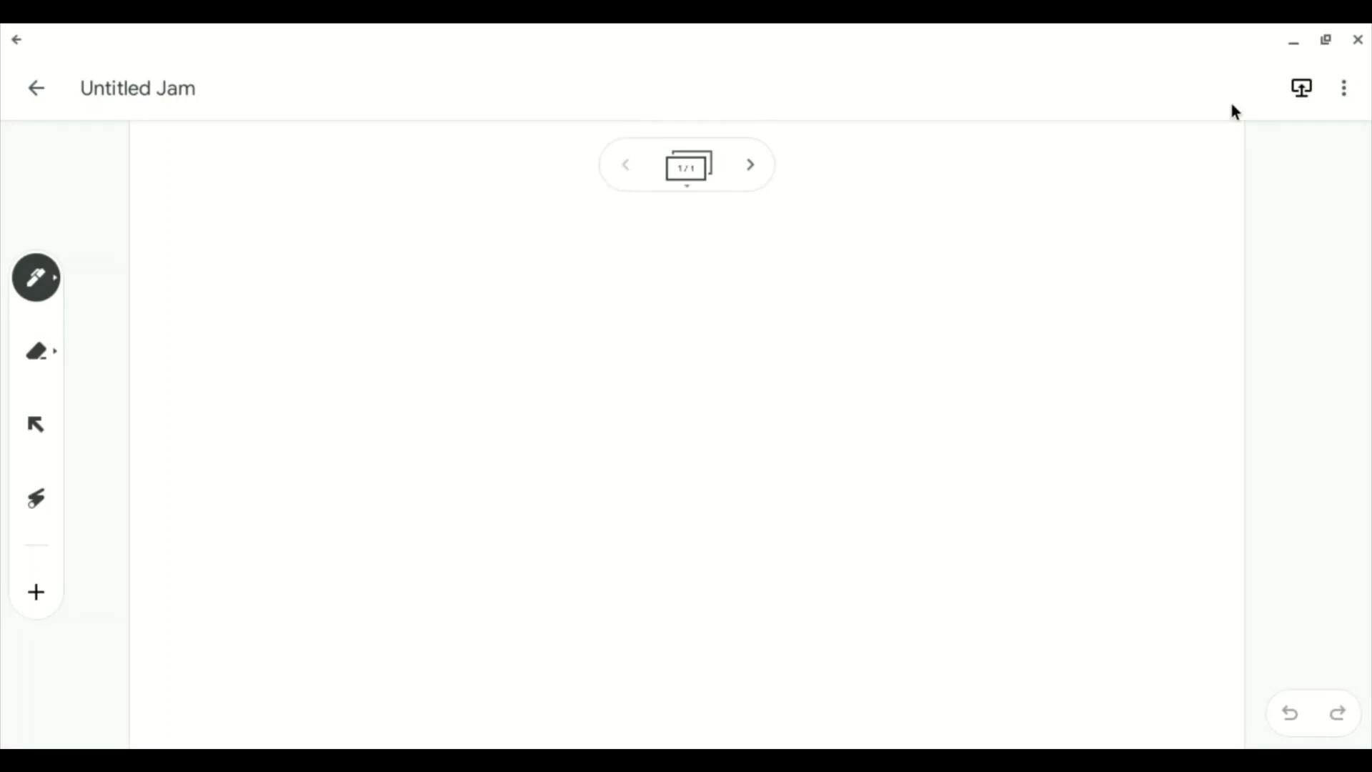
left_click(1354, 96)
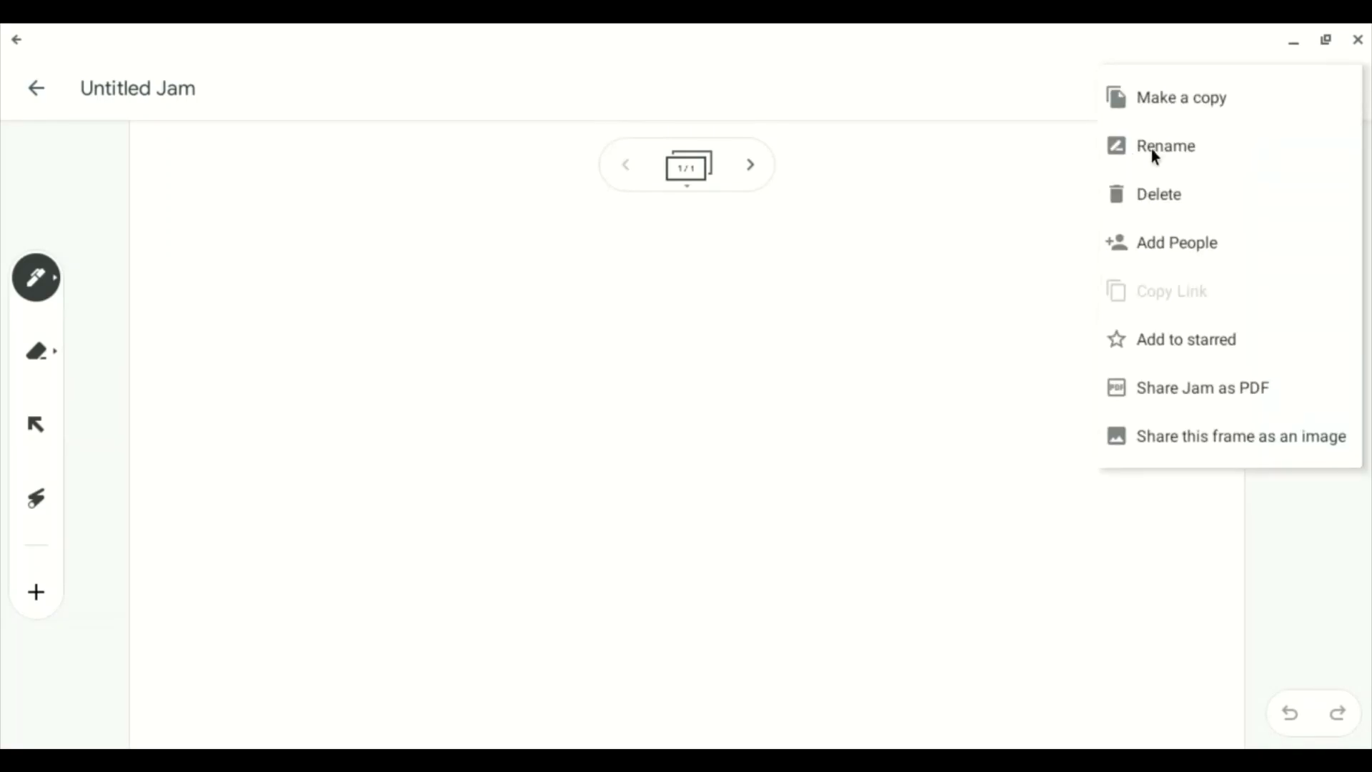
left_click(1151, 149)
type("Time Jam")
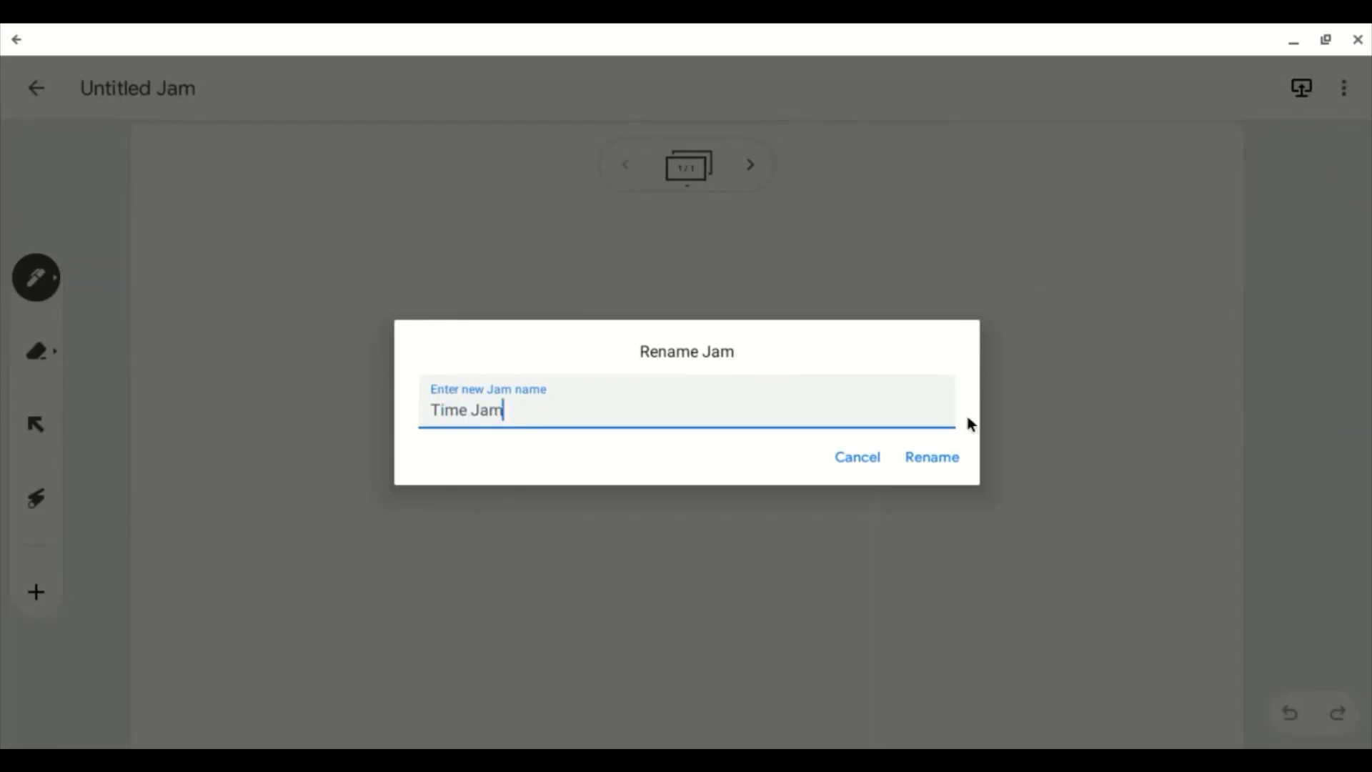
left_click(937, 462)
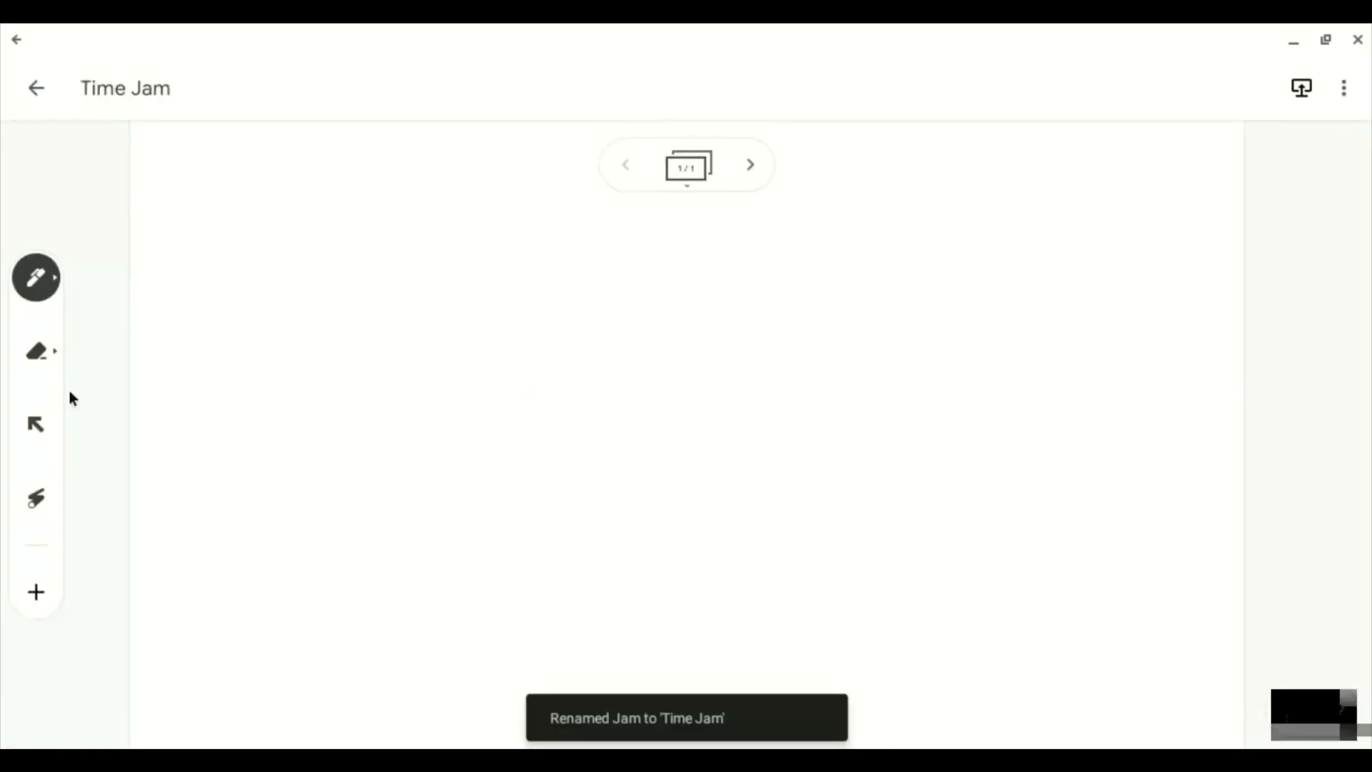
Search images for 'clock no hands' and place the handless clock faces on the frame
left_click(40, 603)
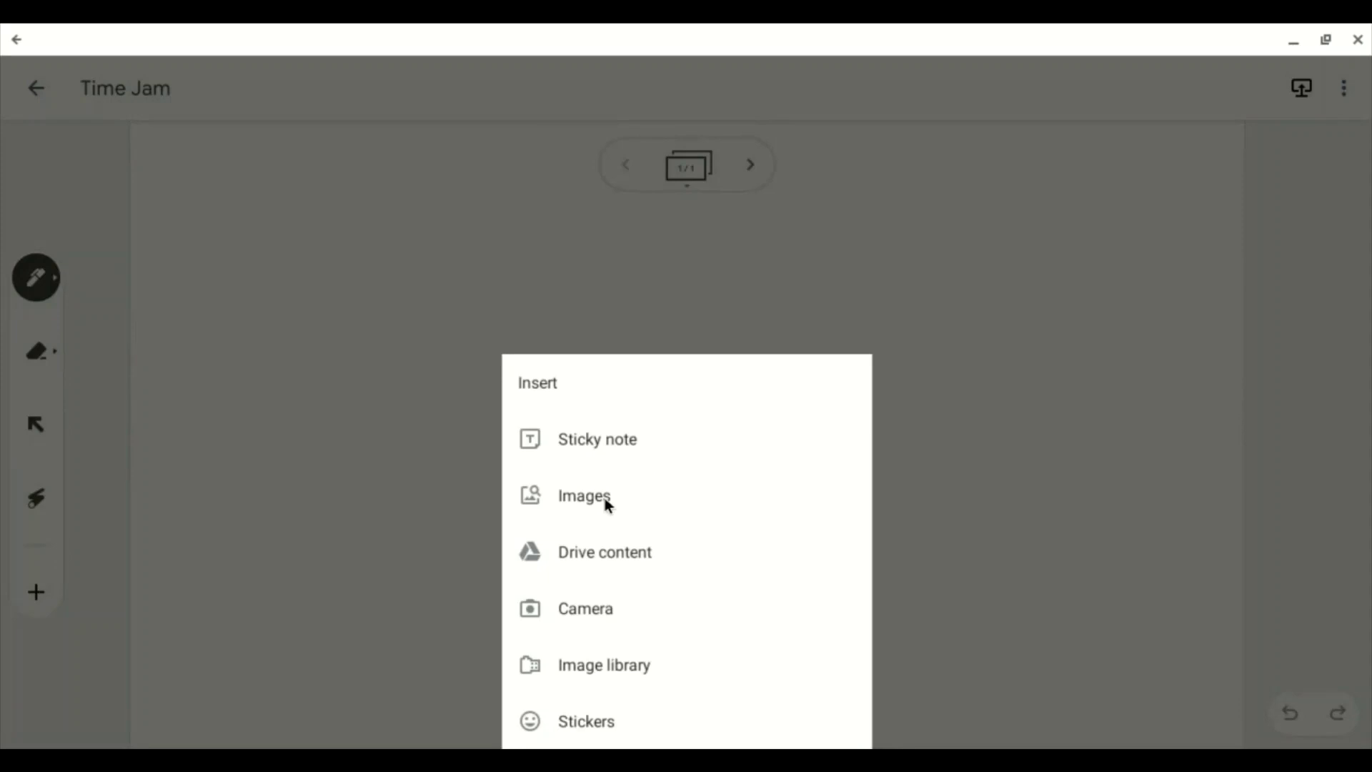
left_click(604, 497)
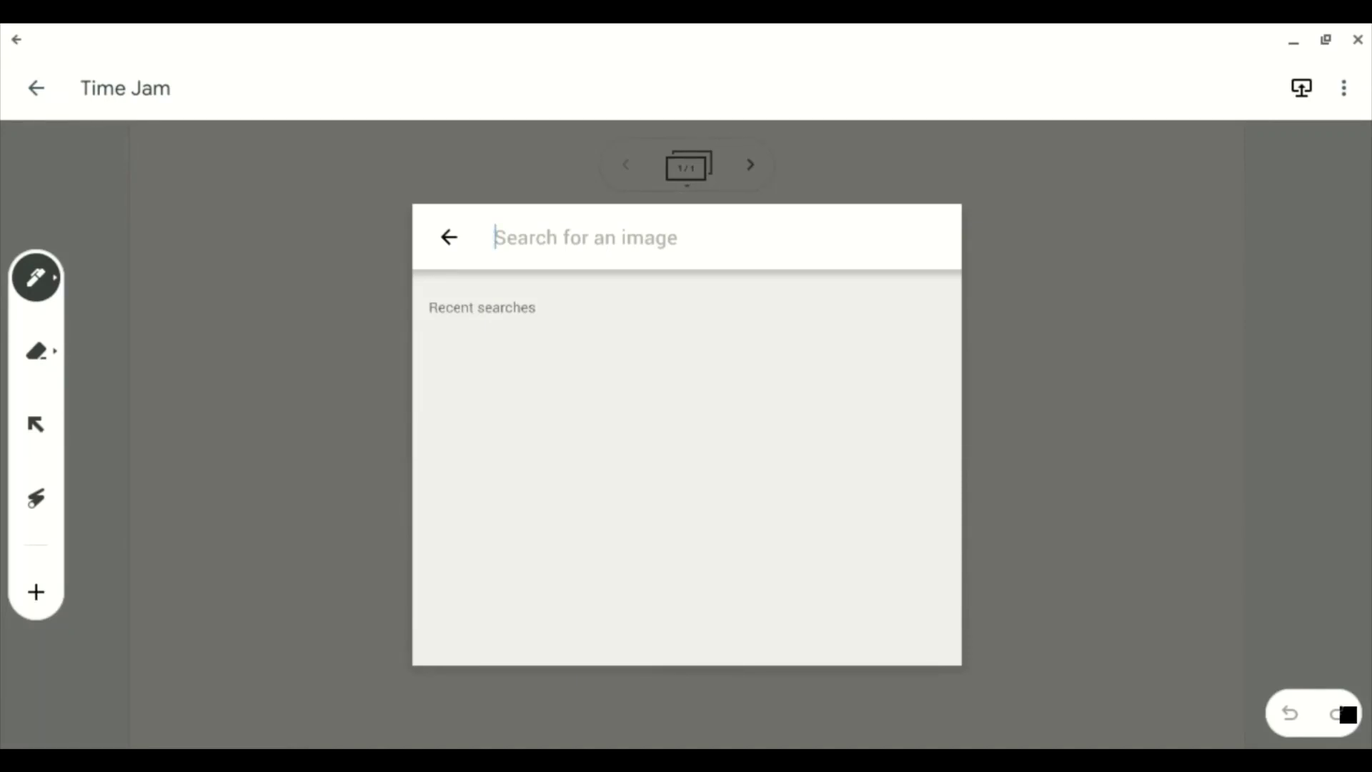
type("cloc")
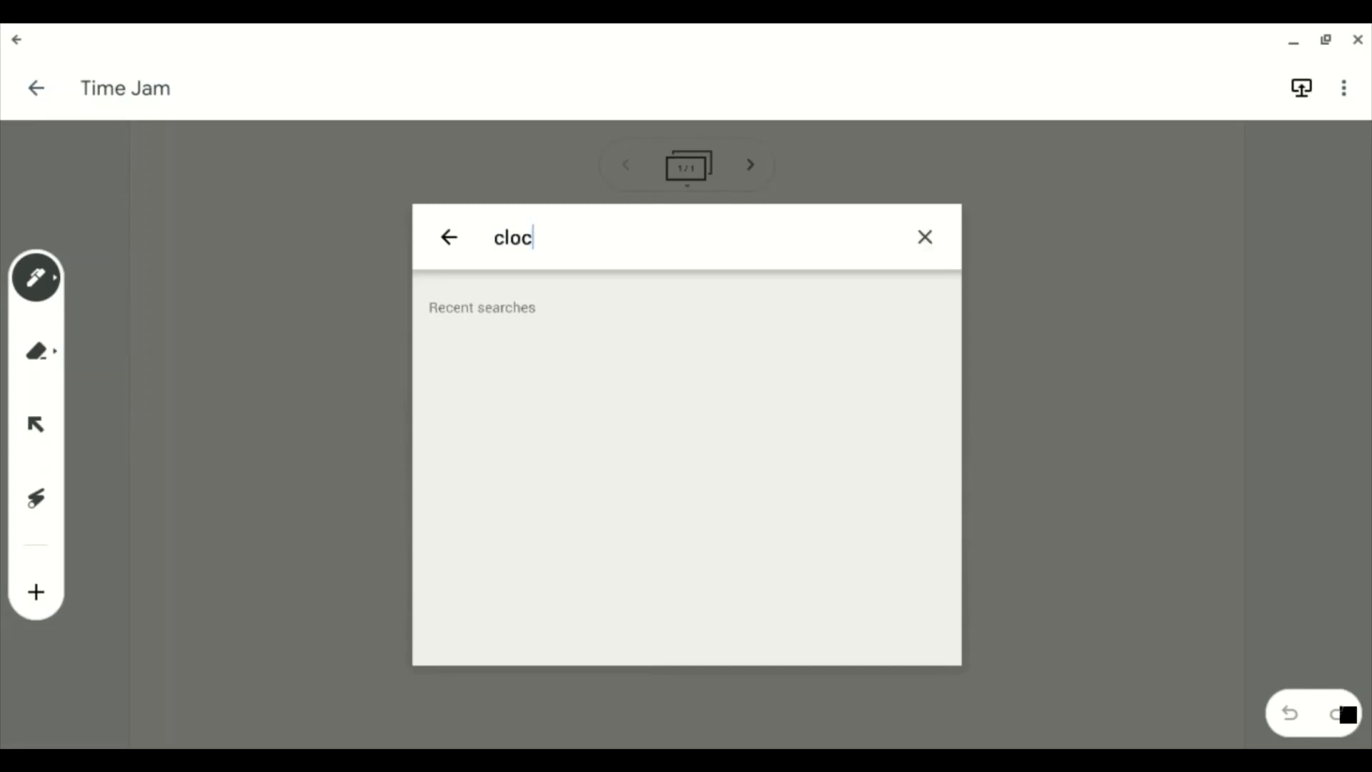
type("k no hand")
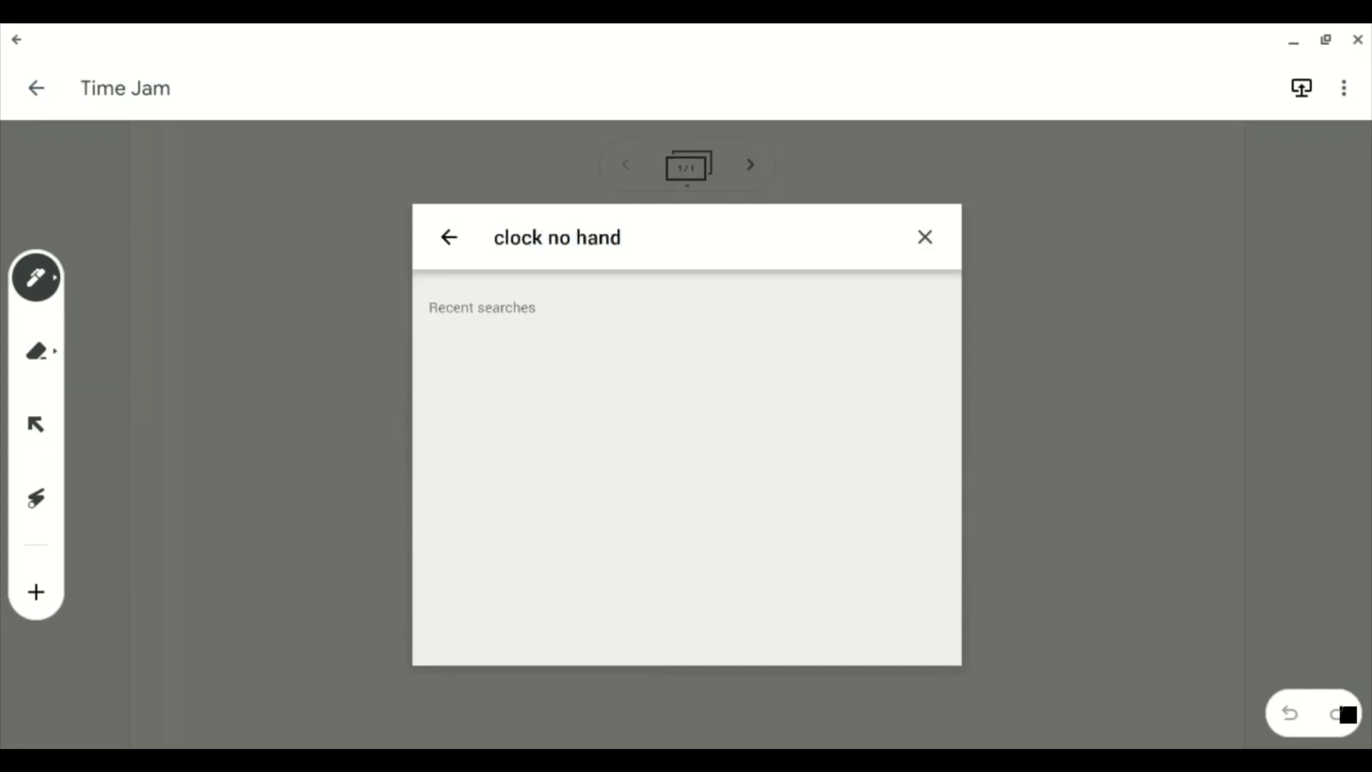
type("s")
key("Return")
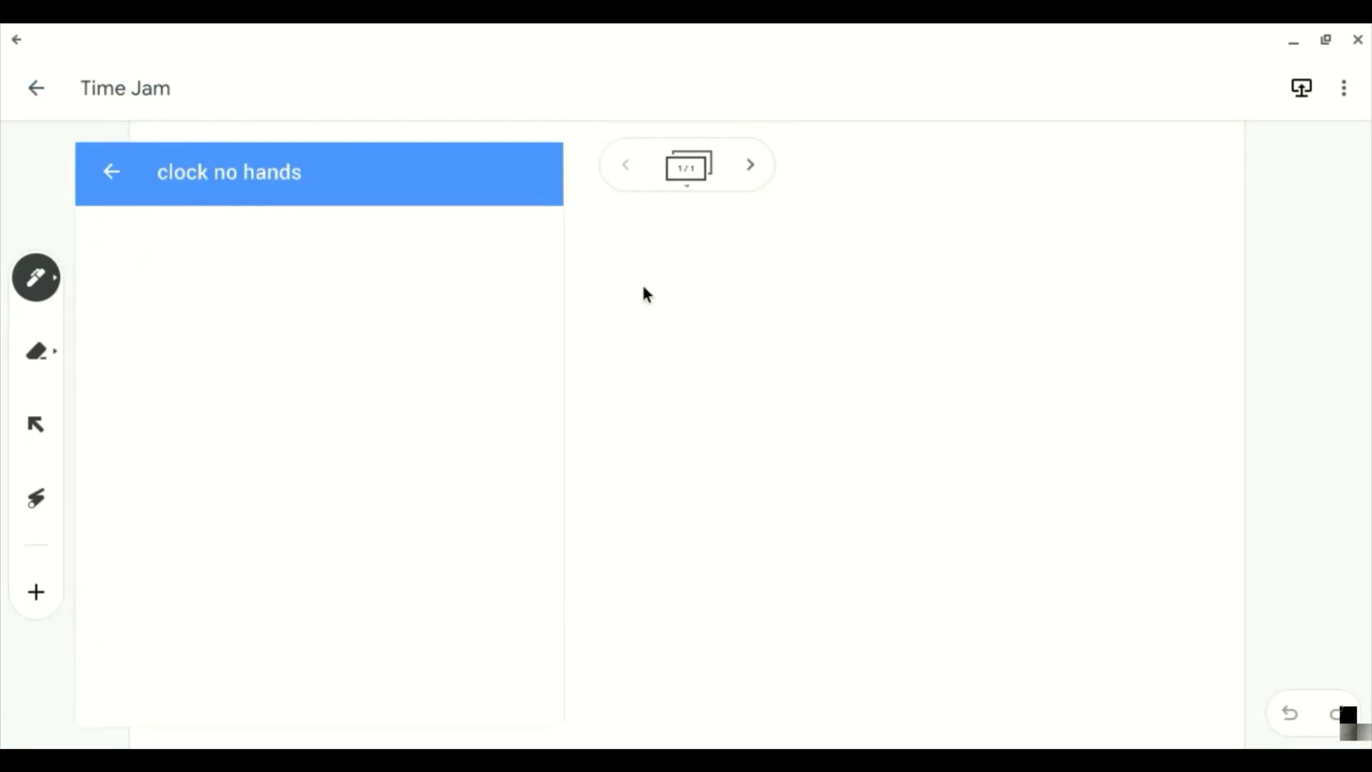
scroll(323, 473, "down", 5)
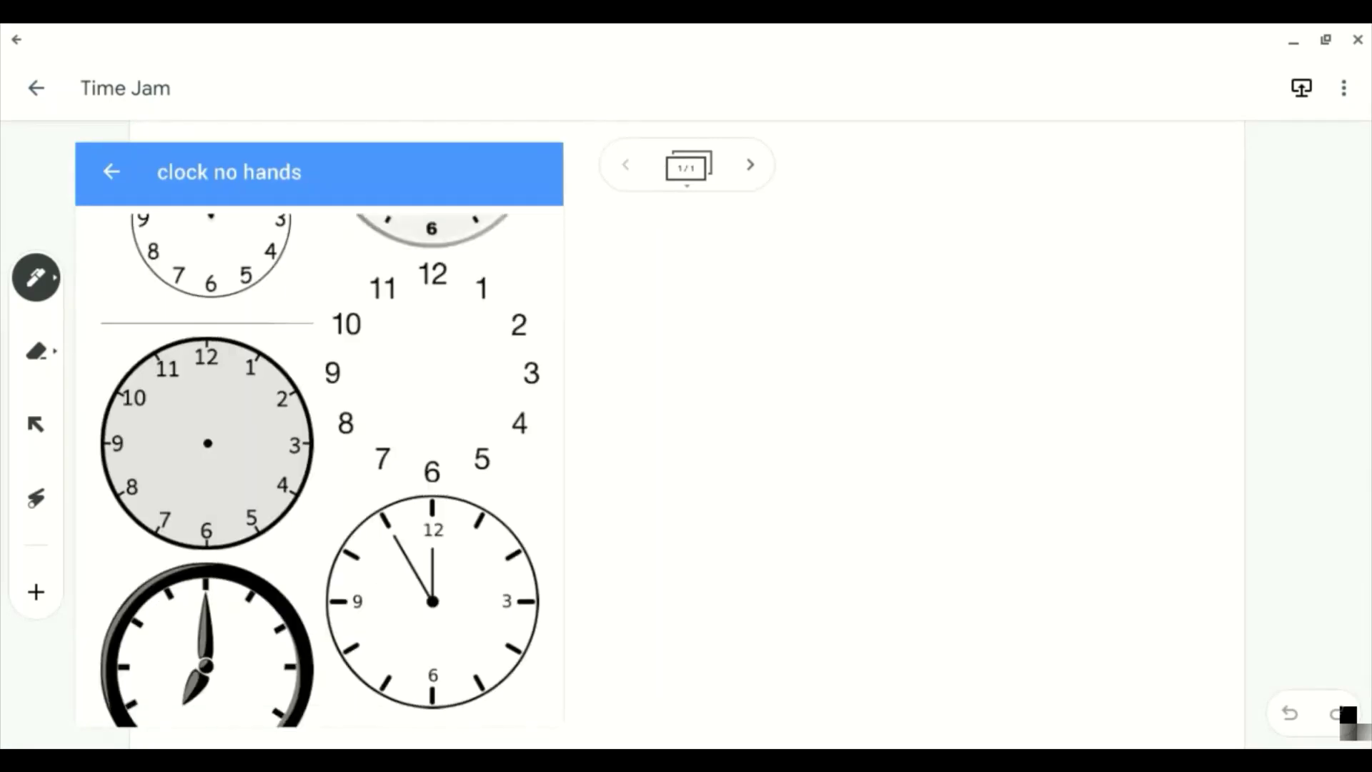
scroll(319, 470, "down", 8)
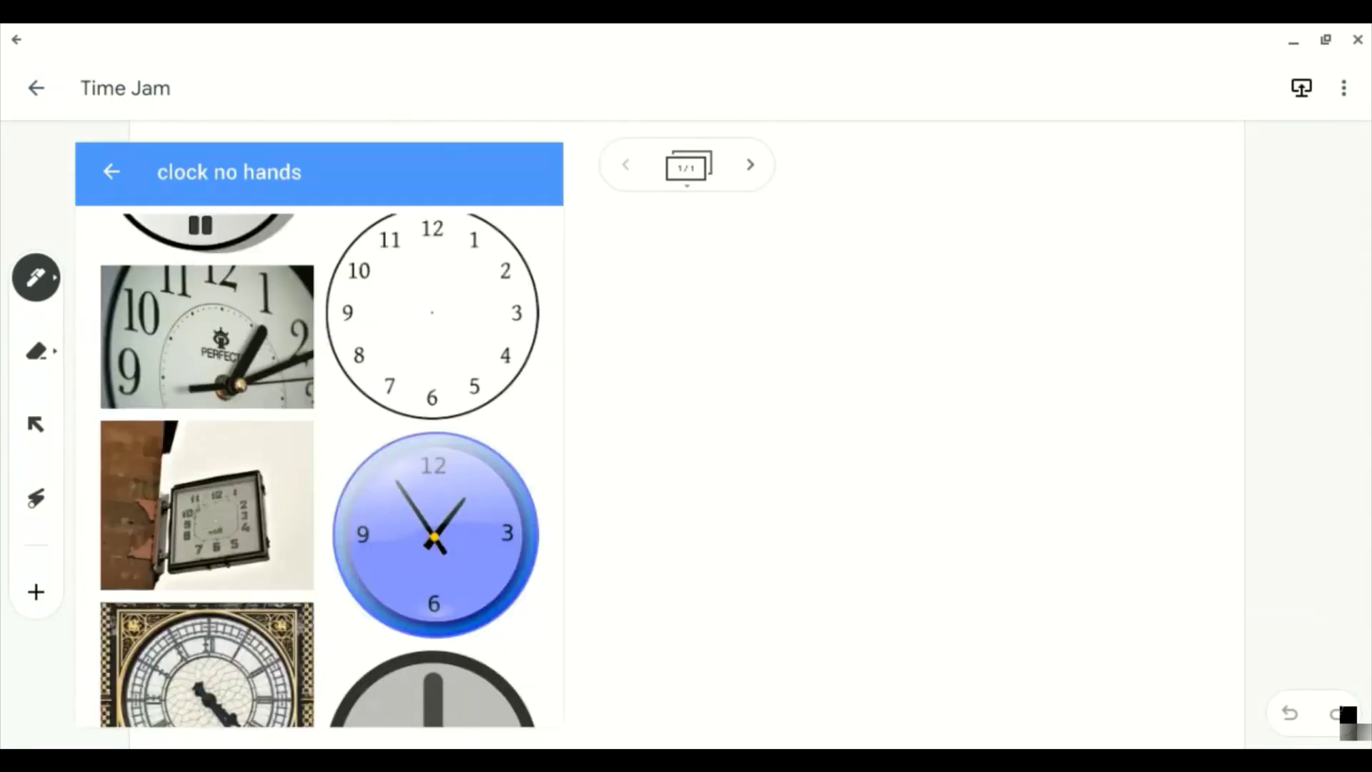
left_click_drag(433, 314, 923, 503)
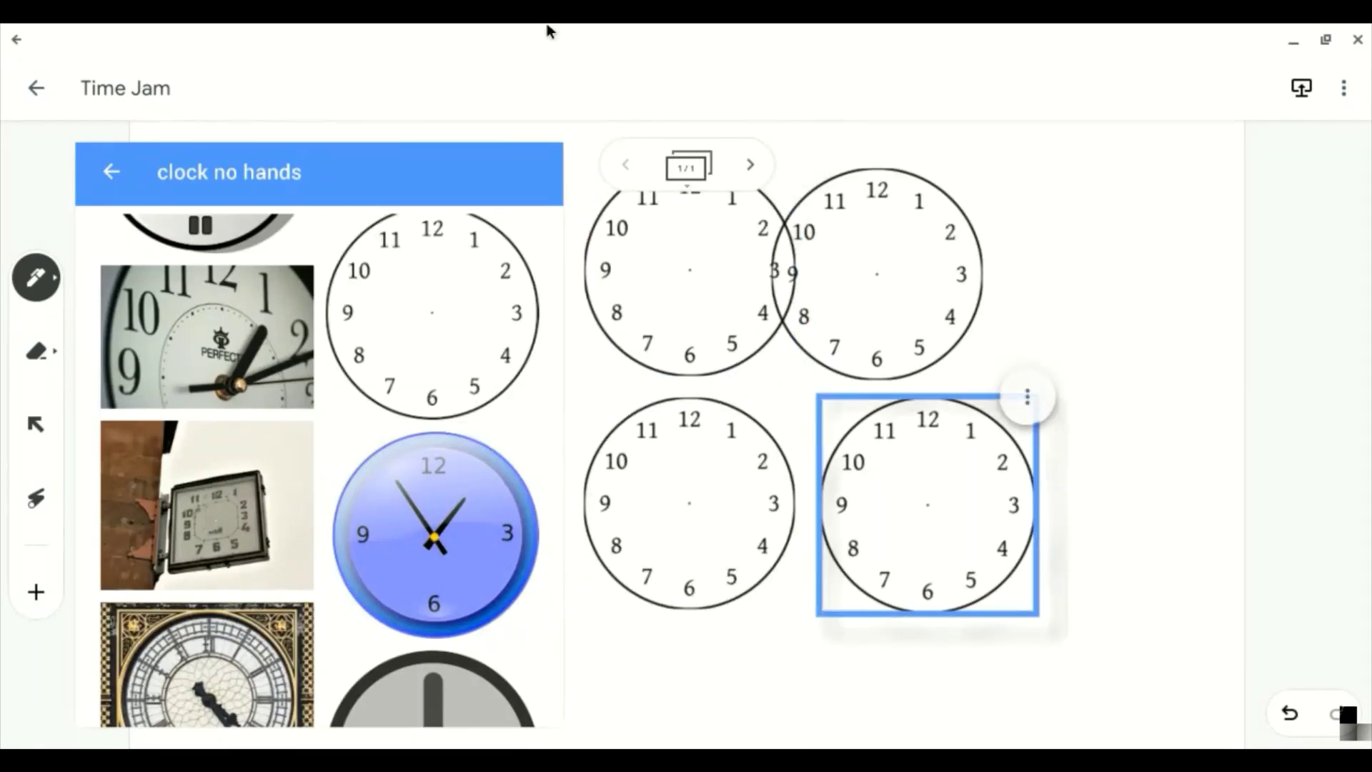
Close the image results, undo a stray pen stroke, and switch to the select tool
left_click(997, 147)
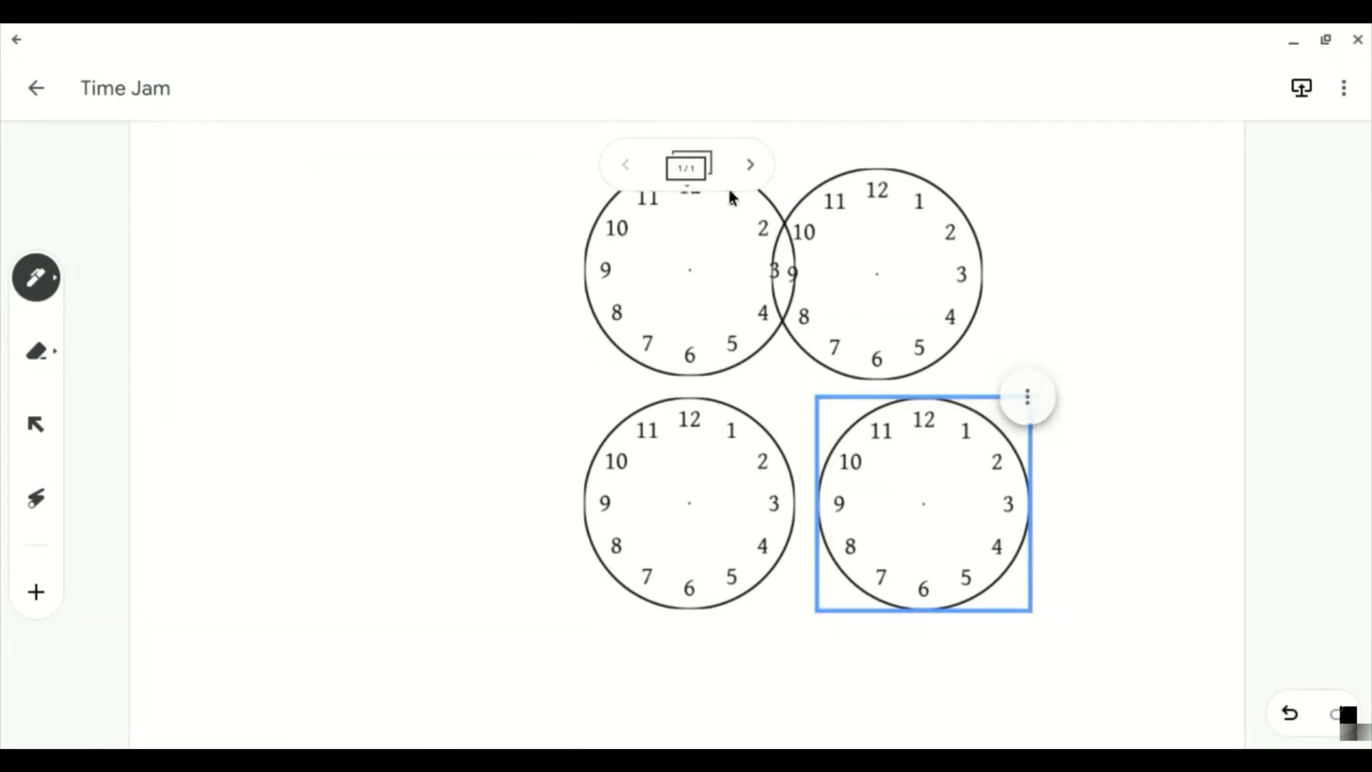
left_click_drag(848, 261, 1011, 288)
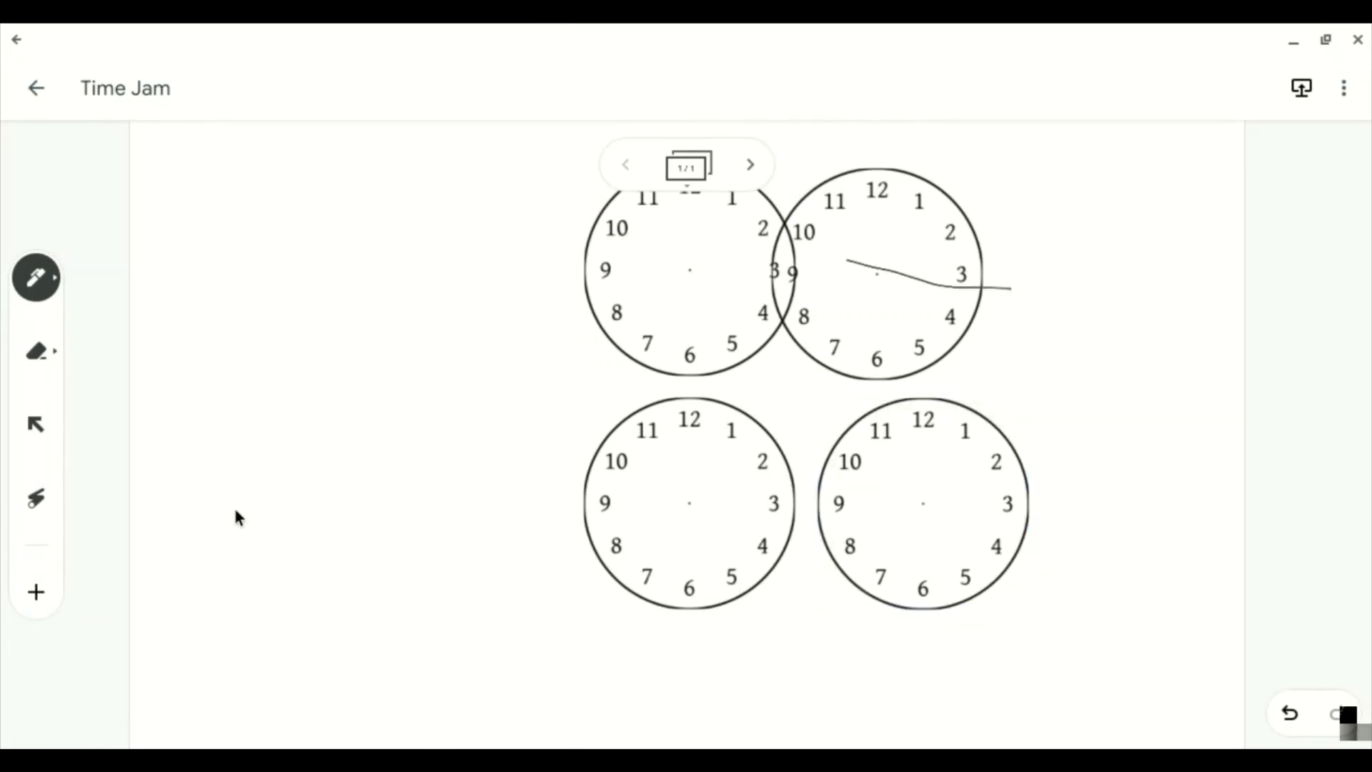
left_click(1289, 712)
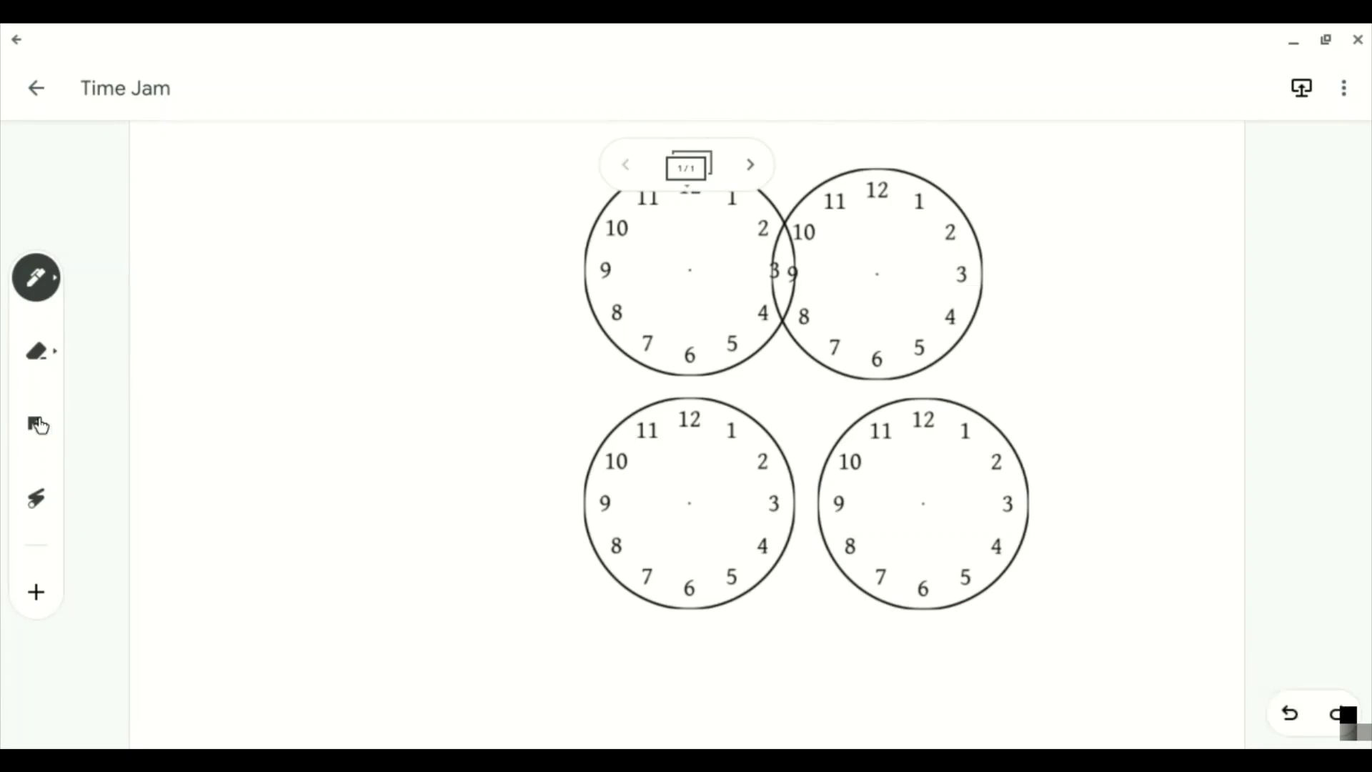
left_click(35, 424)
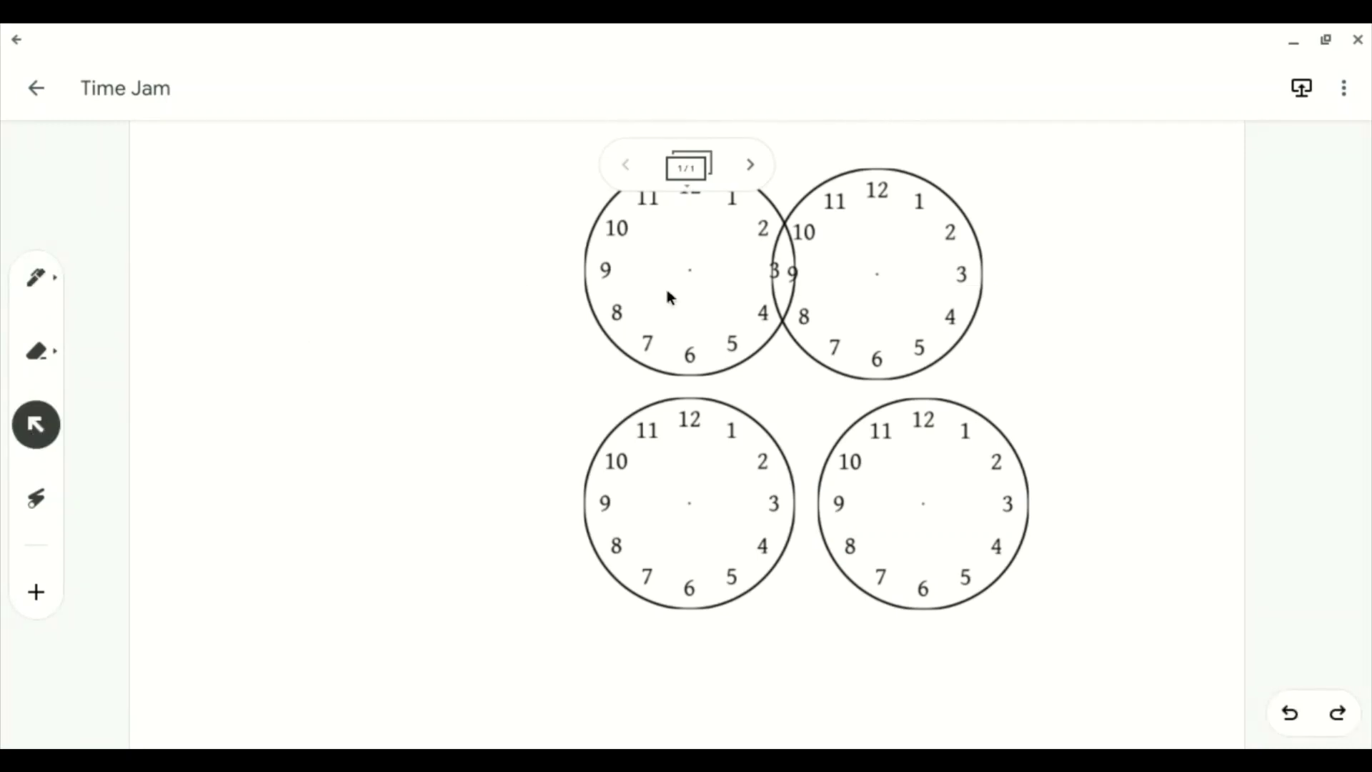
Drag the four clocks apart into a staggered, non-overlapping layout across the frame
left_click_drag(670, 299, 309, 597)
left_click_drag(688, 508, 689, 582)
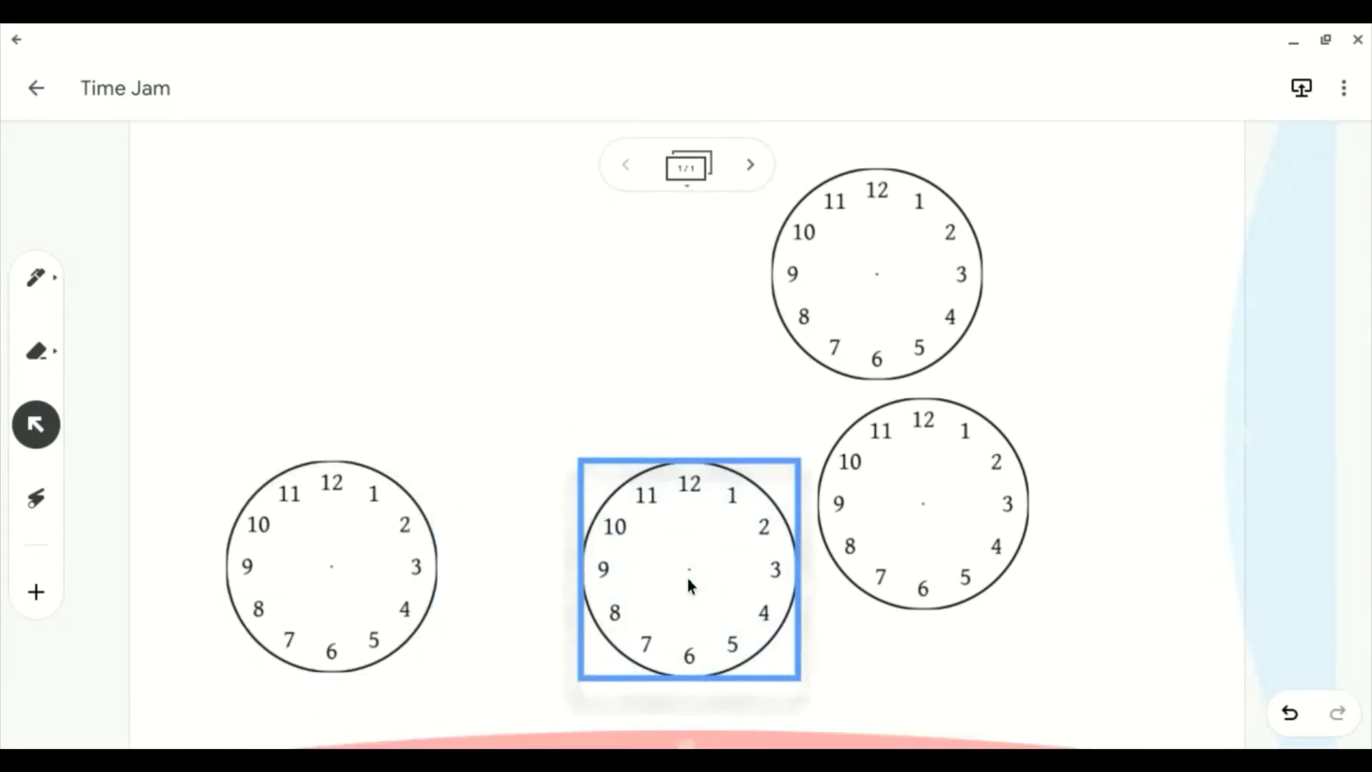
left_click_drag(911, 561, 1035, 625)
left_click_drag(941, 298, 1120, 300)
mouse_move(1007, 330)
left_mouse_down()
mouse_move(955, 355)
mouse_move(1026, 331)
left_mouse_up()
left_click_drag(1072, 271, 705, 266)
left_click_drag(328, 564, 505, 264)
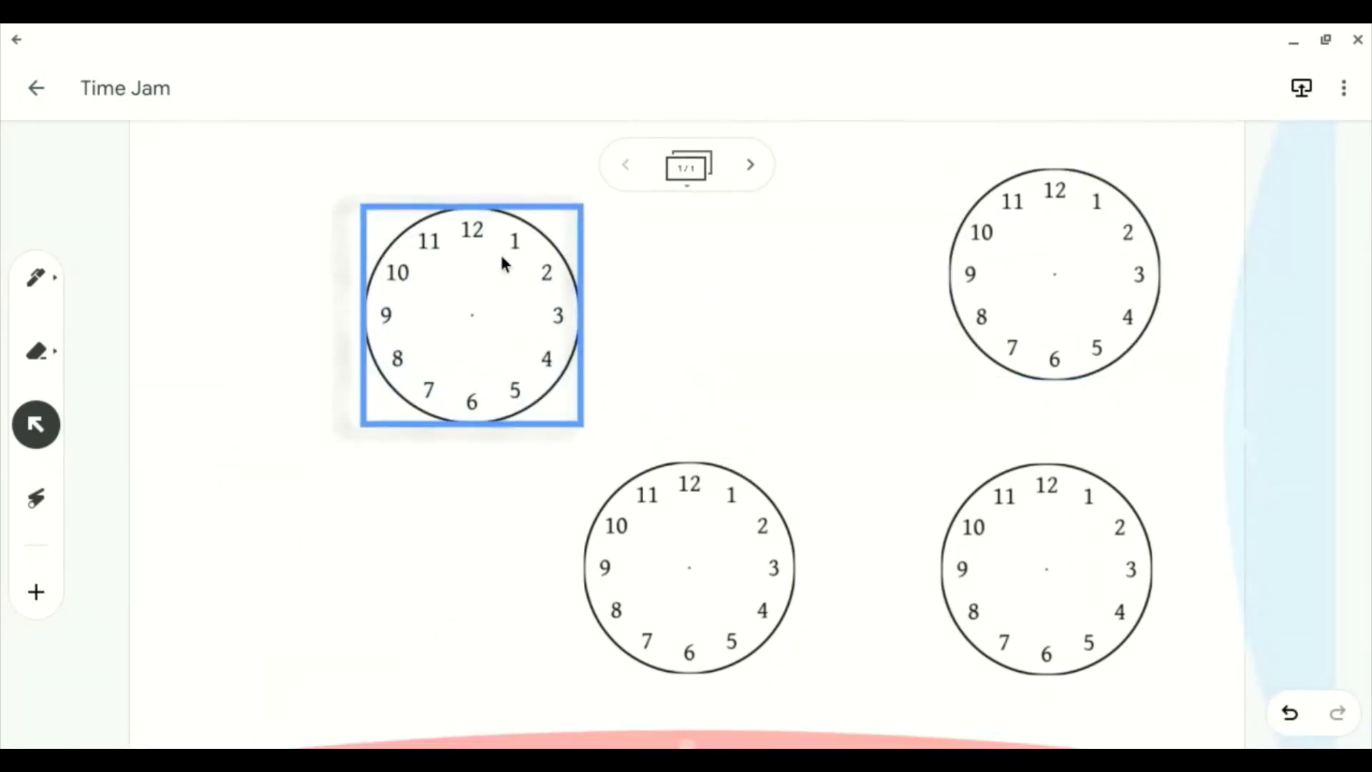
left_click_drag(1082, 318, 1107, 355)
left_click_drag(515, 281, 706, 288)
left_click_drag(688, 591, 322, 599)
left_click_drag(1040, 618, 849, 629)
left_click_drag(1042, 354, 1048, 357)
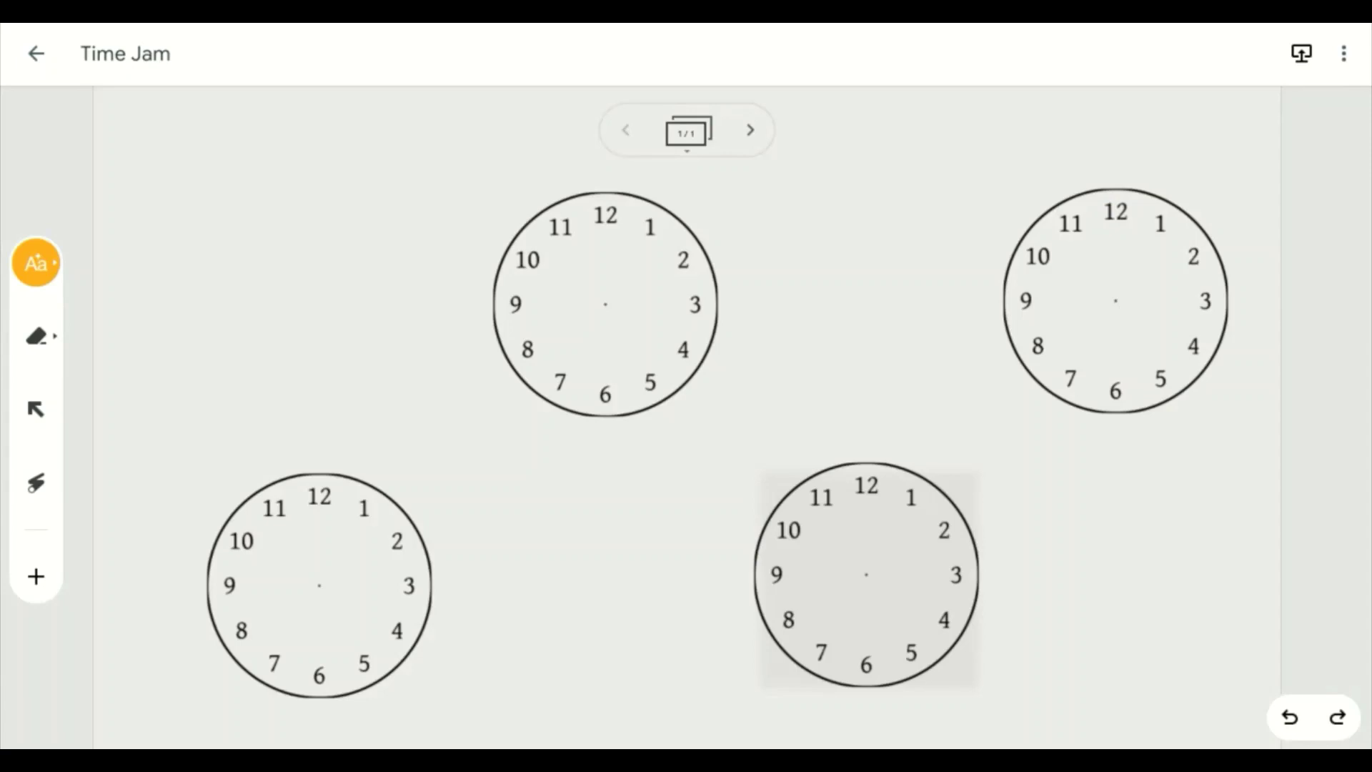
Write an orange 5:00 below the top clock using handwriting-to-text
left_click(36, 409)
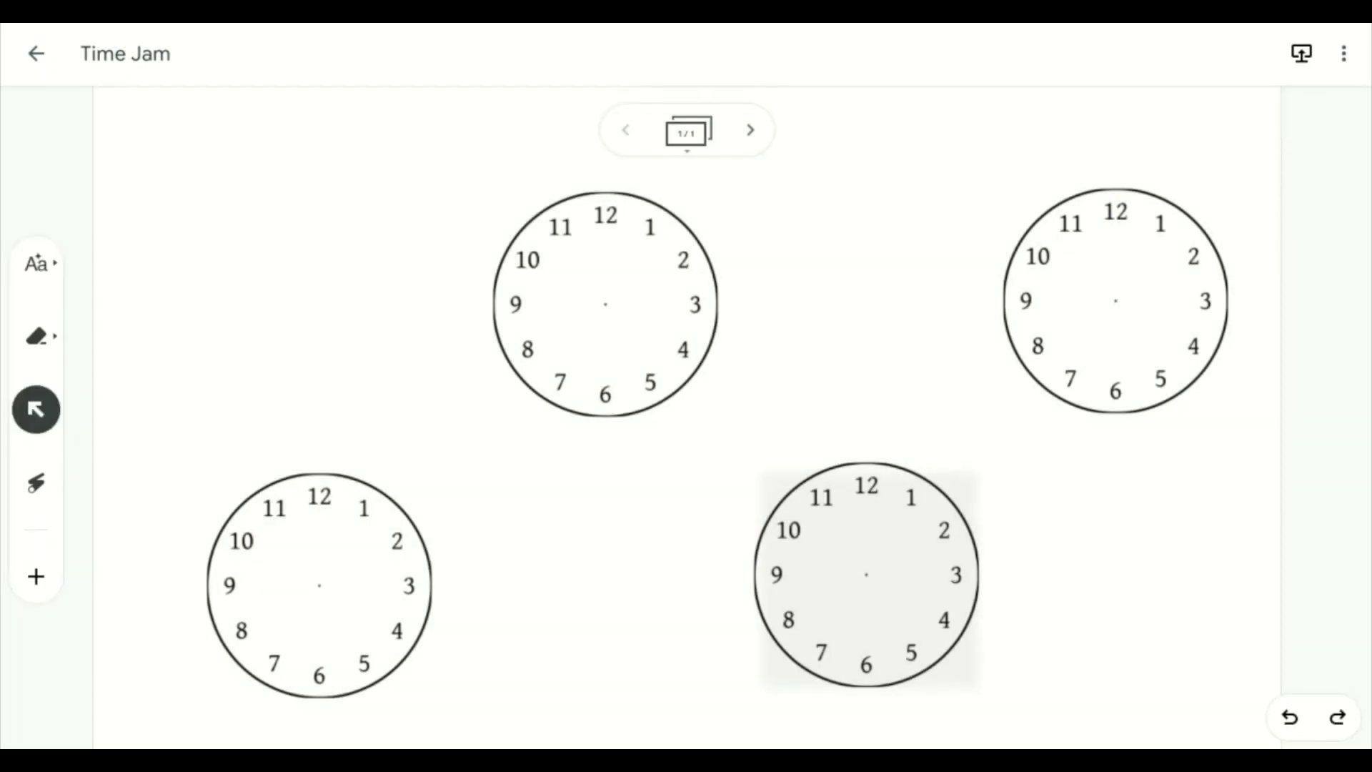
left_click(35, 263)
left_click(340, 337)
mouse_move(532, 448)
left_mouse_down()
mouse_move(564, 429)
mouse_move(539, 468)
left_mouse_up()
left_click(580, 437)
left_click(581, 465)
left_click_drag(616, 428, 614, 430)
left_click_drag(654, 429, 652, 430)
Write the times 12:45, 3:20 and 1:00 beside the remaining three clocks
left_click_drag(1072, 430, 1073, 470)
mouse_move(1086, 435)
left_mouse_down()
mouse_move(1112, 465)
mouse_move(1171, 457)
left_mouse_up()
left_click_drag(1182, 426, 1171, 461)
mouse_move(796, 414)
left_mouse_down()
mouse_move(800, 442)
mouse_move(880, 445)
left_mouse_up()
left_click_drag(901, 415, 900, 416)
left_click_drag(265, 431, 265, 468)
left_click(280, 432)
left_click(281, 457)
left_click_drag(316, 432, 314, 433)
left_click_drag(347, 433, 346, 434)
left_click(36, 336)
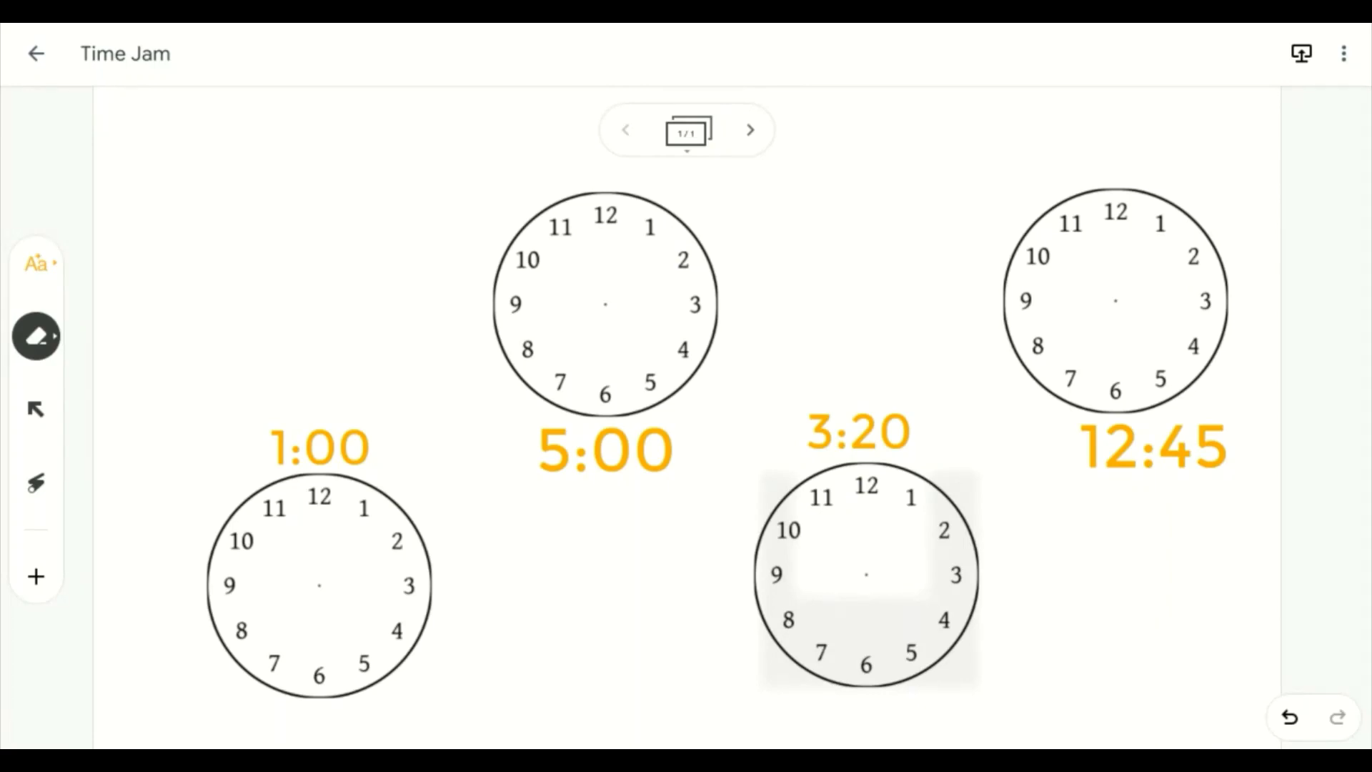
Search images for 'clockgif' and place alarm-clock GIFs below the 5:00 and 12:45 labels
type("clockgif")
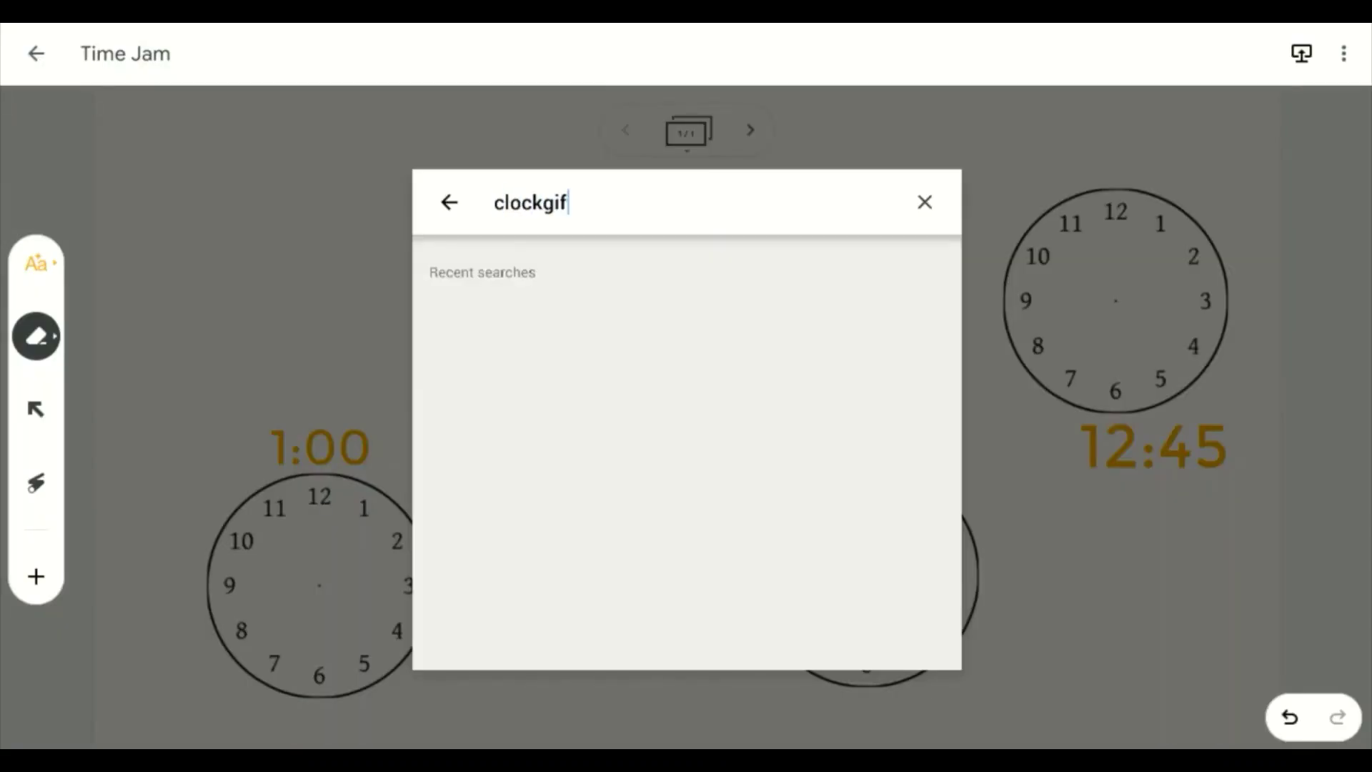
key("Return")
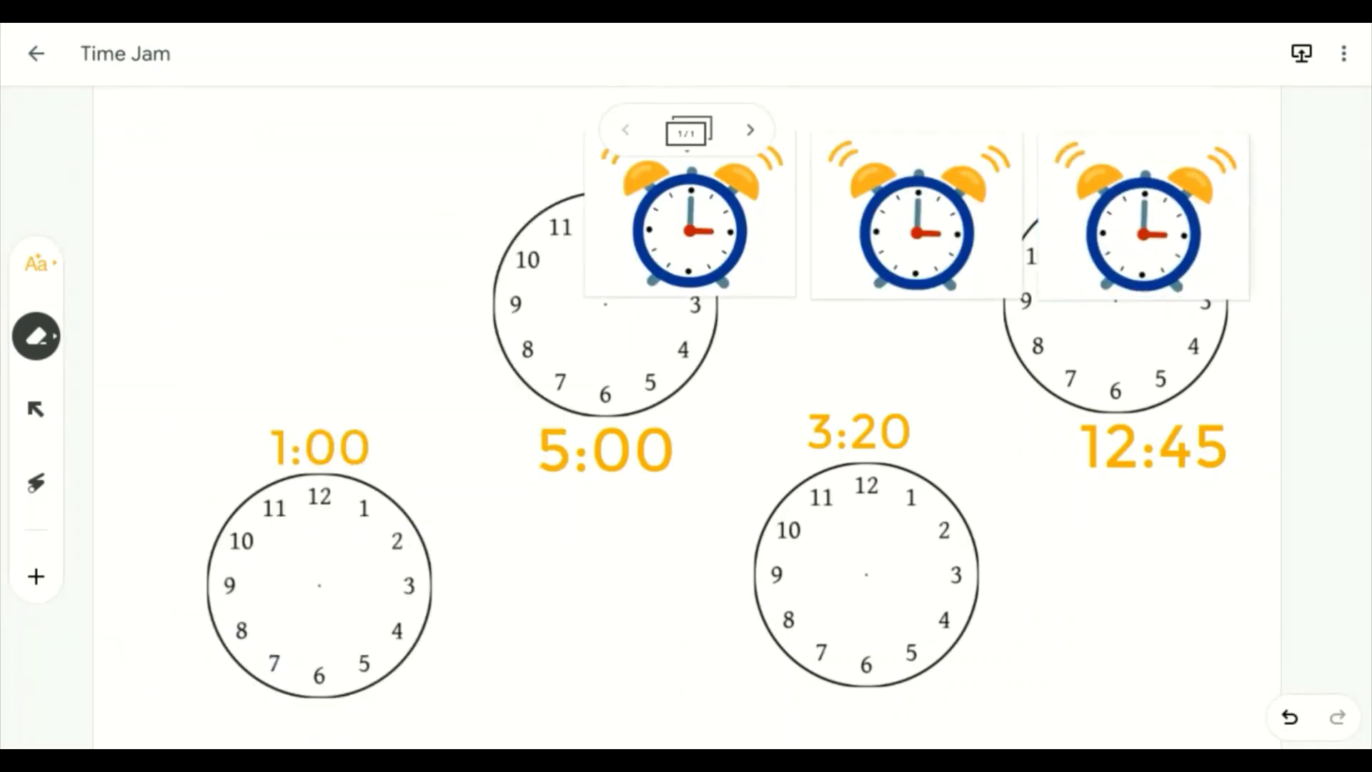
left_click_drag(690, 222, 589, 615)
left_click_drag(1141, 243, 1118, 593)
Add an orange sticky note reading 'DRAW THE TIME ON THE CLOCKS' at the upper left
left_click(35, 576)
left_click(36, 575)
left_click(35, 575)
left_click(597, 439)
type("DRAW THE TIME ON THE CLOCKS")
left_click(919, 658)
left_click(872, 652)
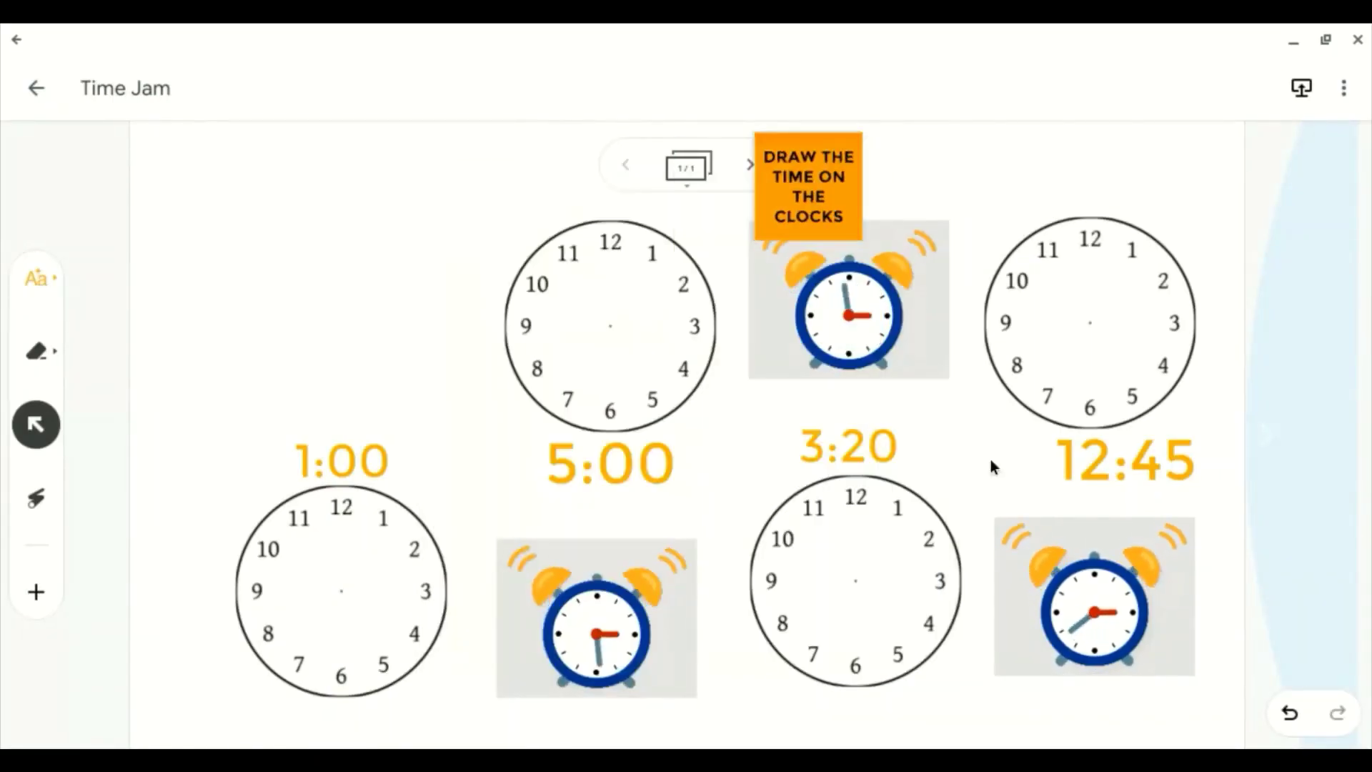
mouse_move(811, 186)
left_mouse_down()
mouse_move(255, 282)
mouse_move(300, 327)
left_mouse_up()
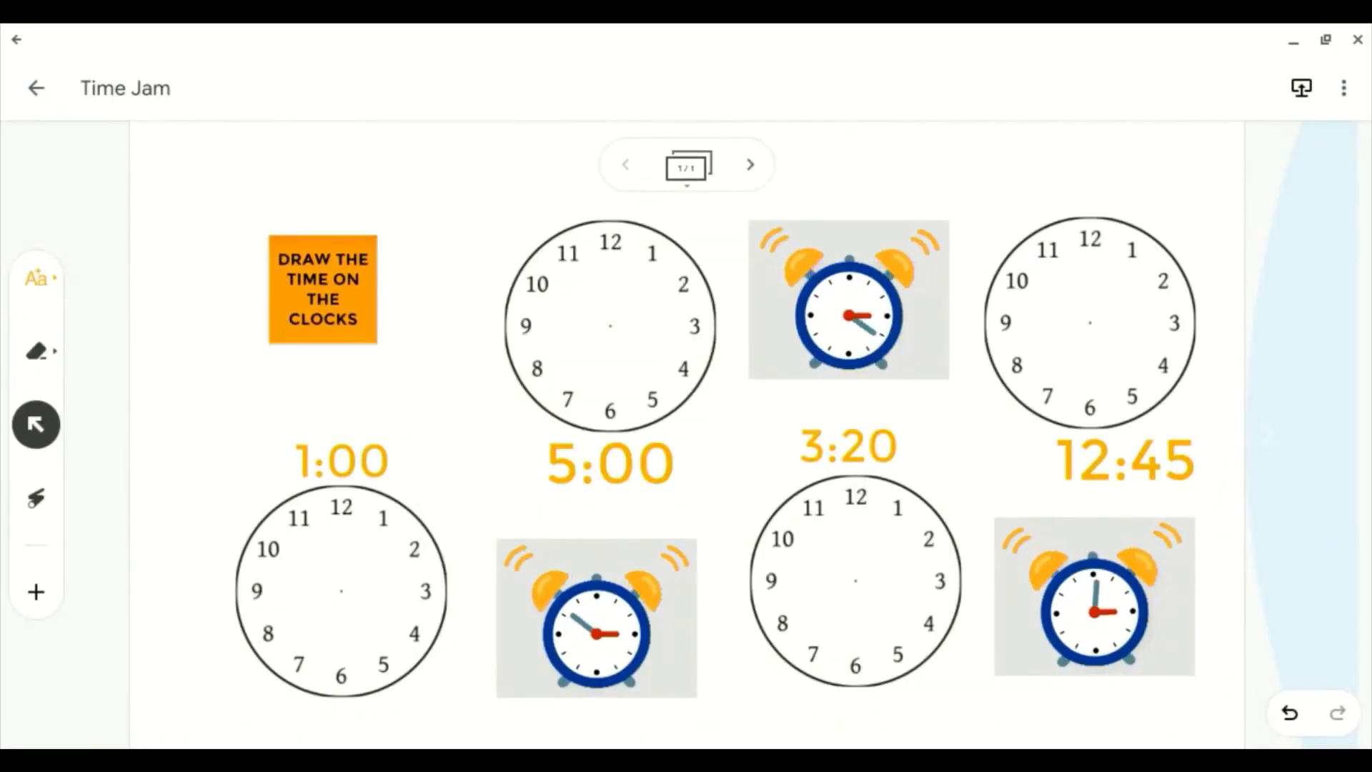